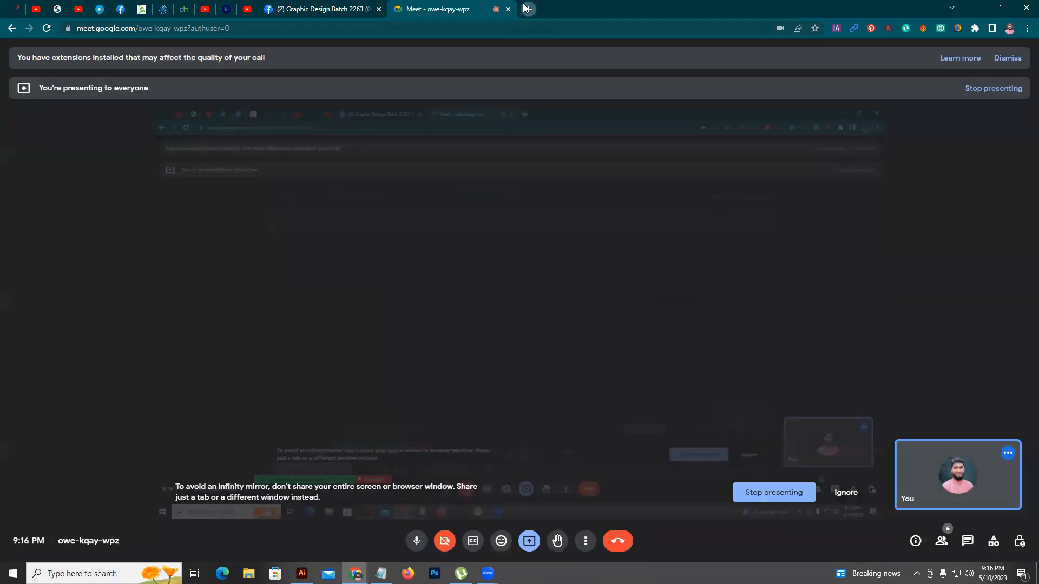
Search Google for "logo" in a new tab and show the image results
click(525, 9)
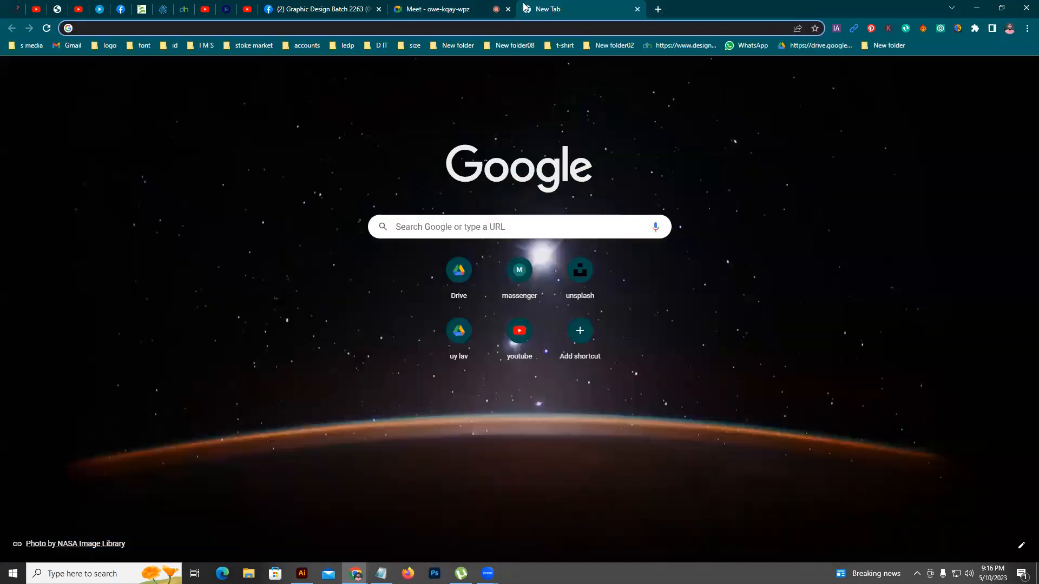
text(logo)
key(Return)
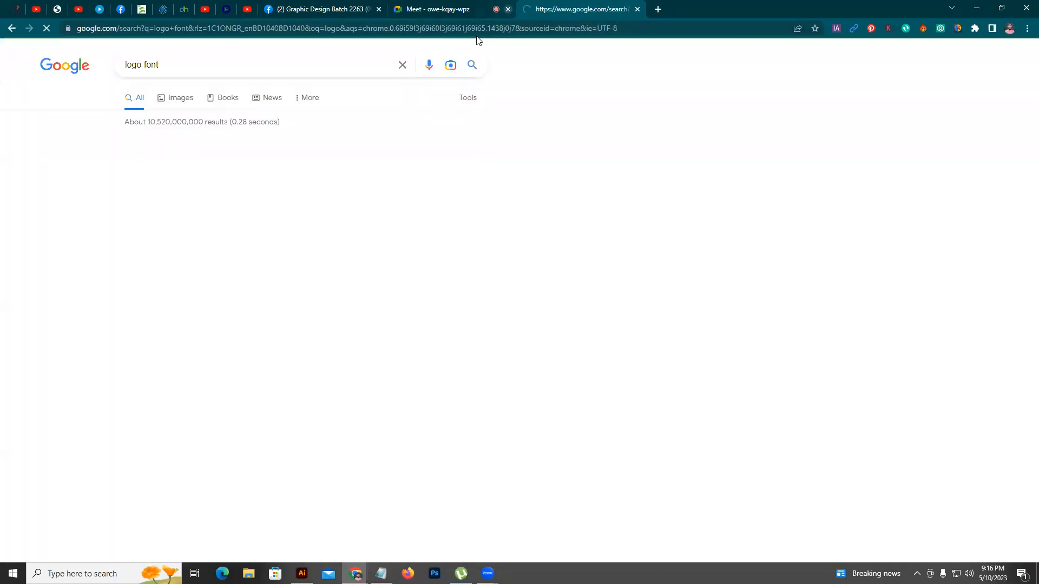
double_click(234, 65)
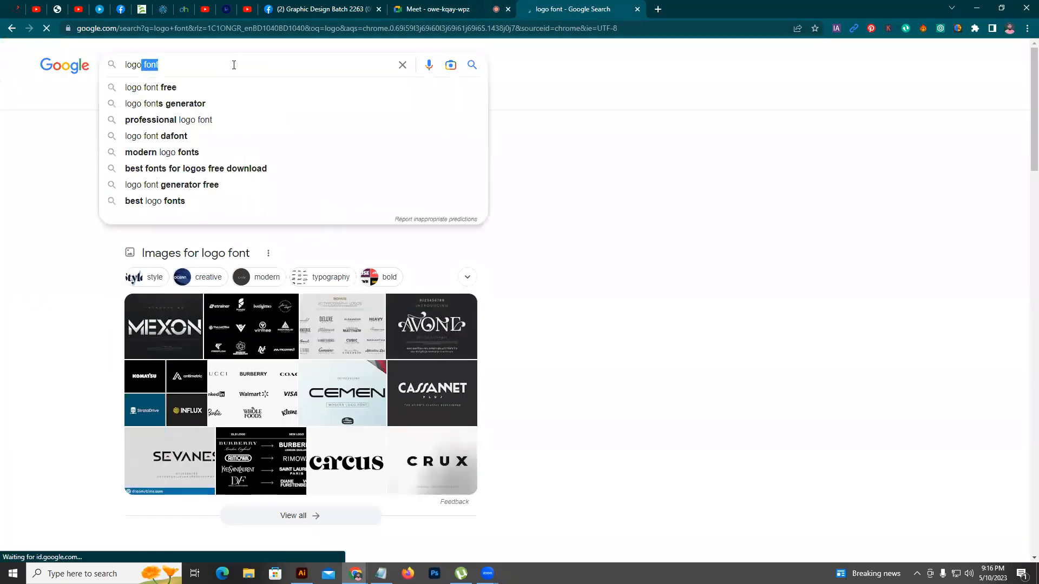
key(BackSpace)
key(Return)
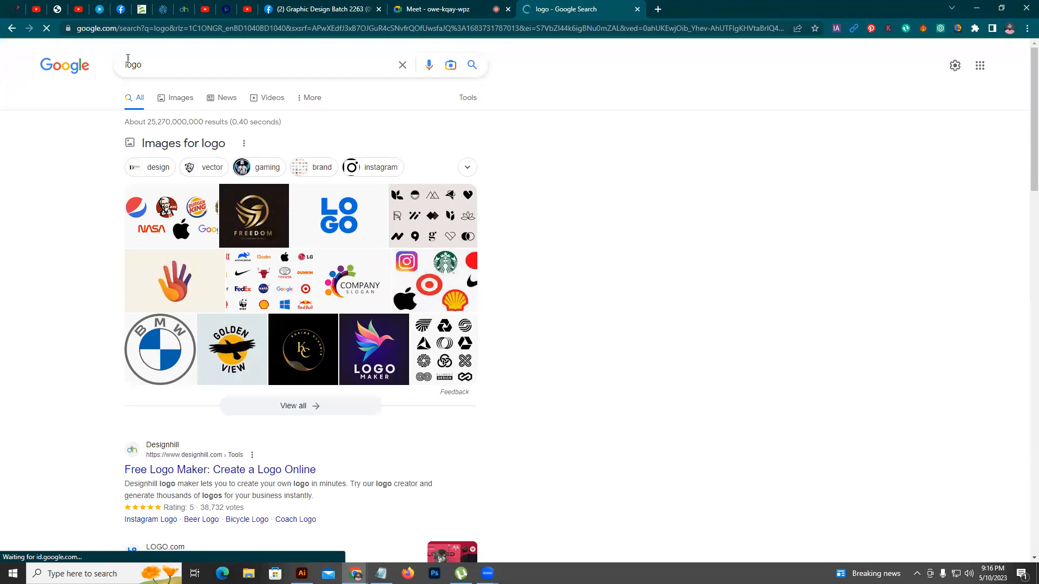
click(163, 98)
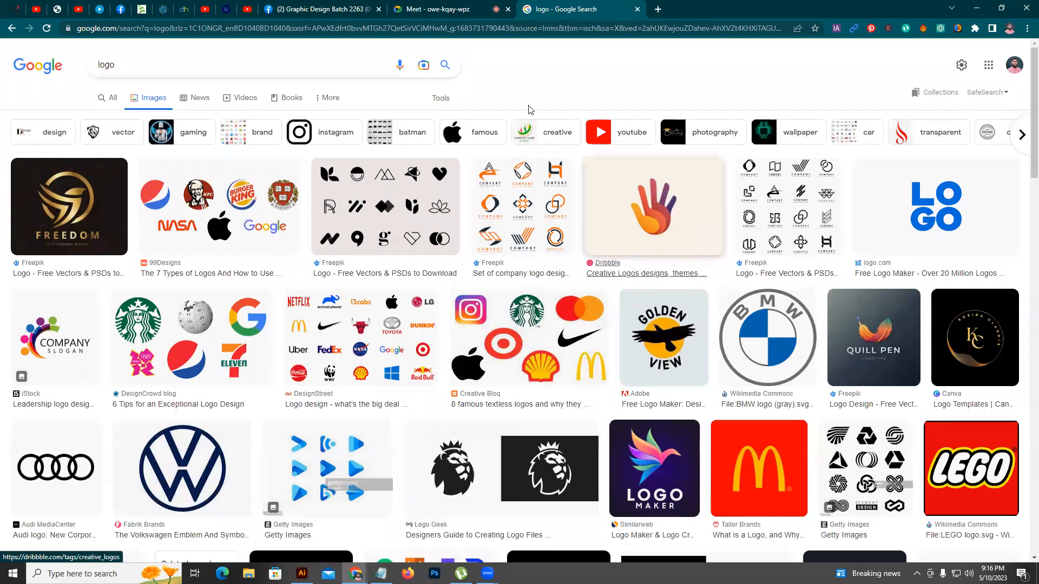
Search Google for "food logo" in another new tab and browse the image results for example designs
click(659, 9)
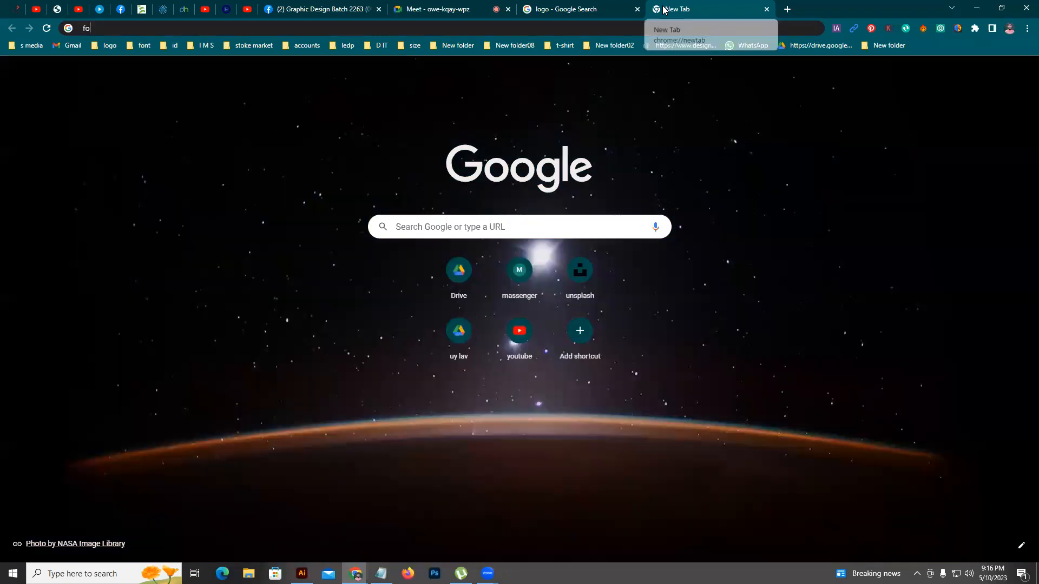
text(food logo)
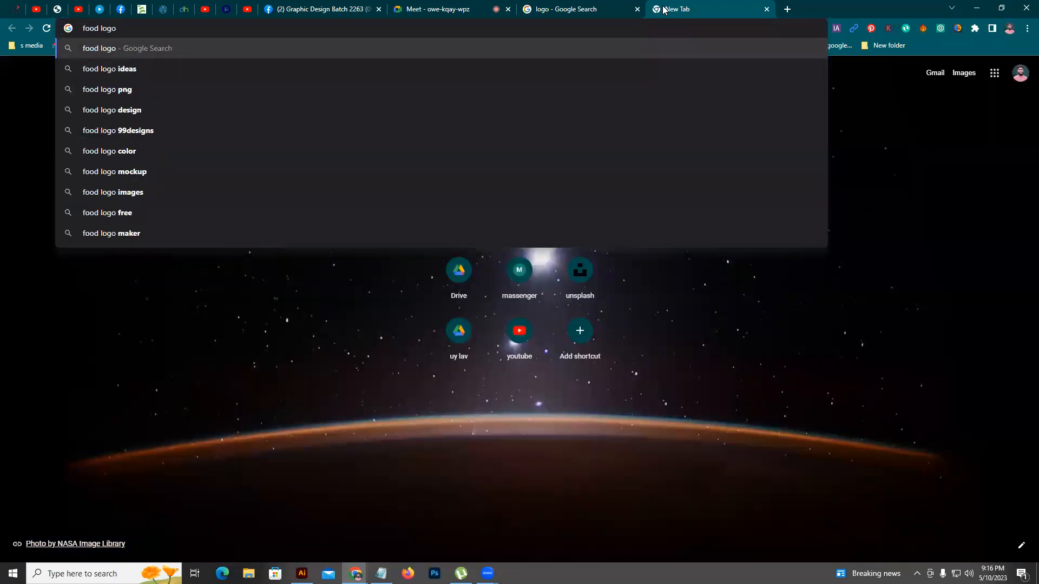
key(Return)
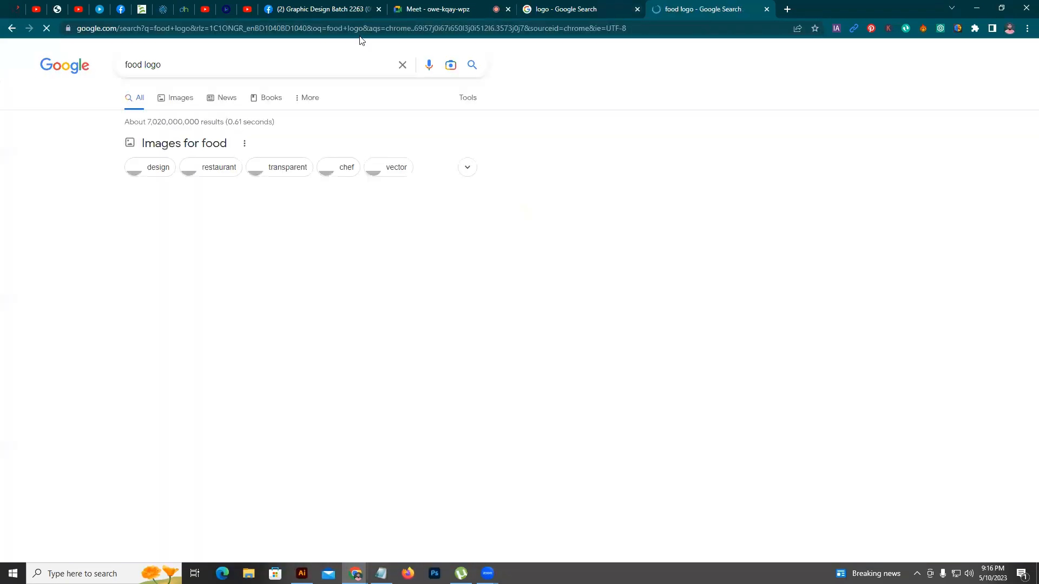
click(180, 103)
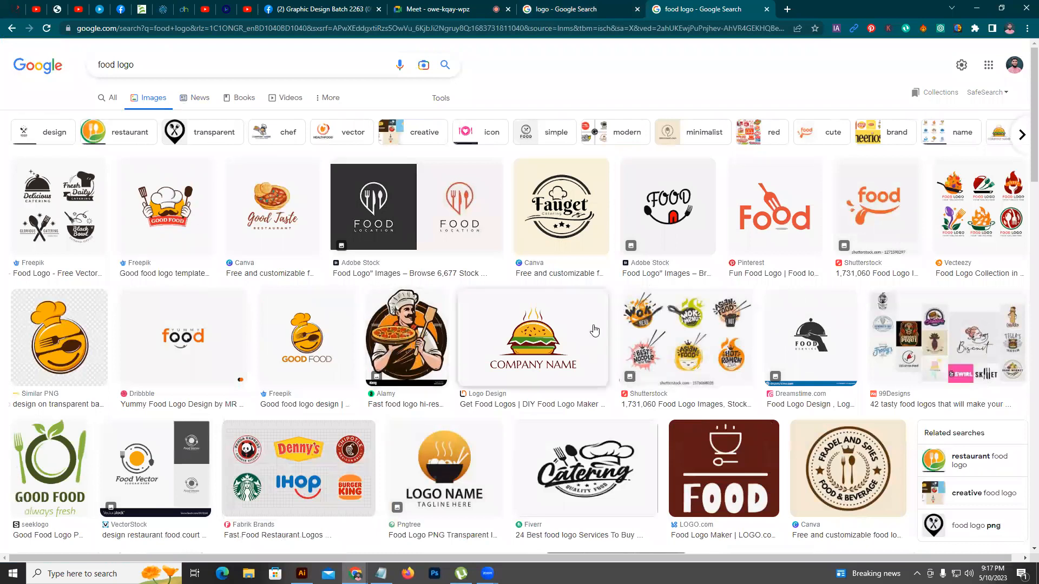
scroll(527, 359, down, 1)
scroll(528, 359, down, 1)
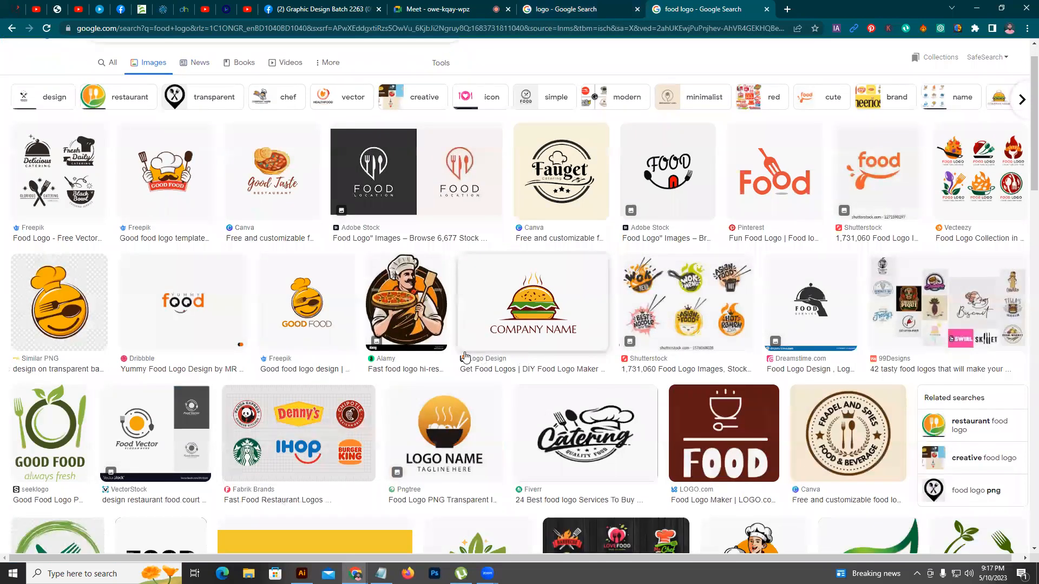
scroll(339, 339, down, 4)
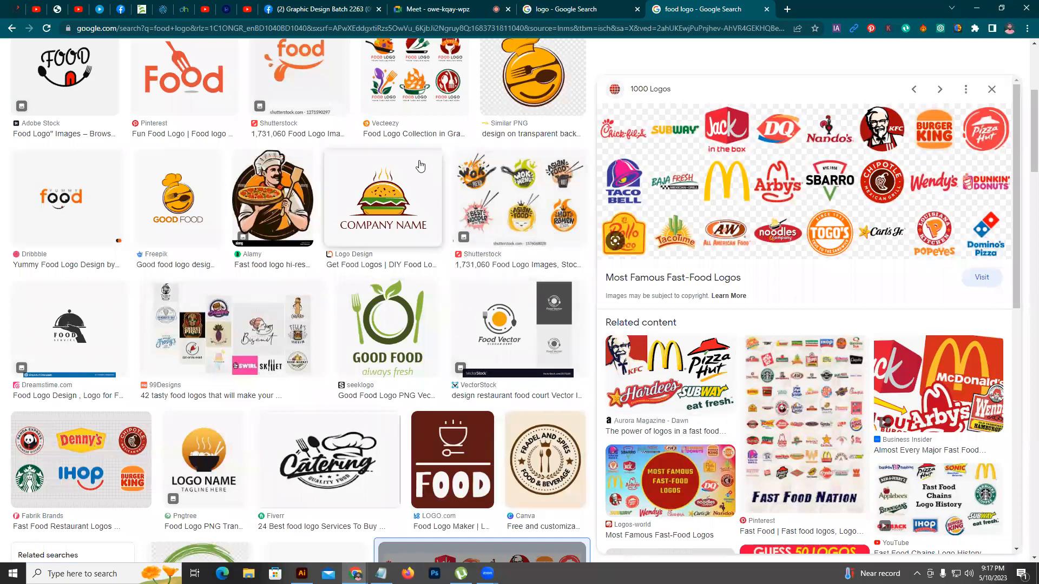
scroll(480, 166, up, 2)
Search Google for "name generator" in a new tab
click(788, 7)
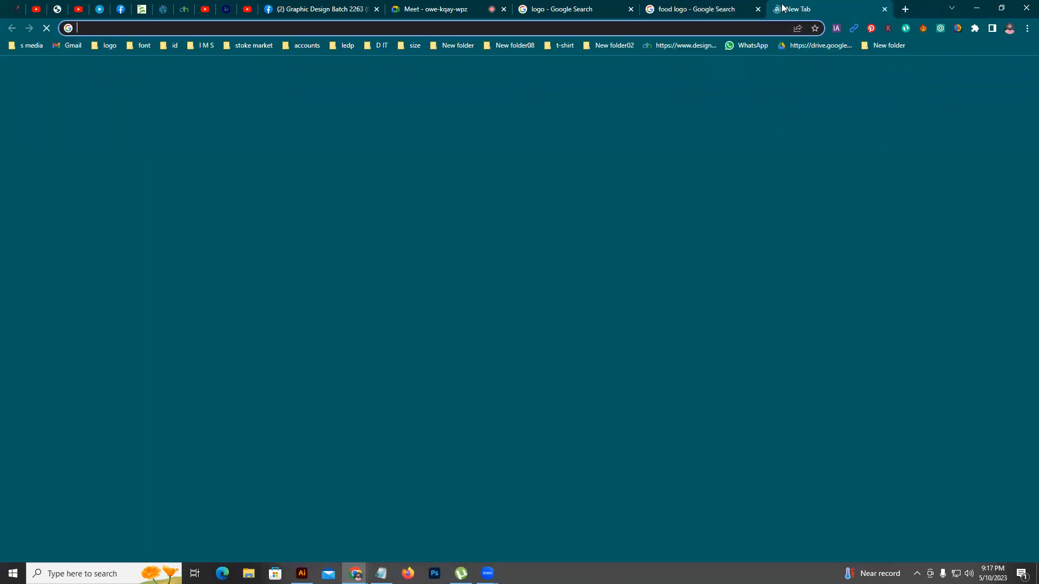
text(nam)
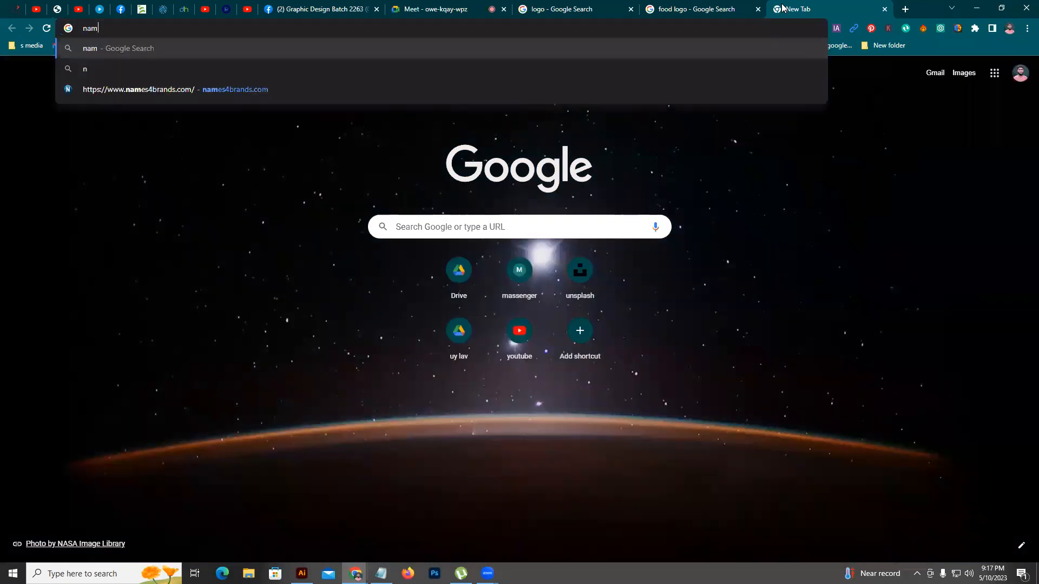
text(e na)
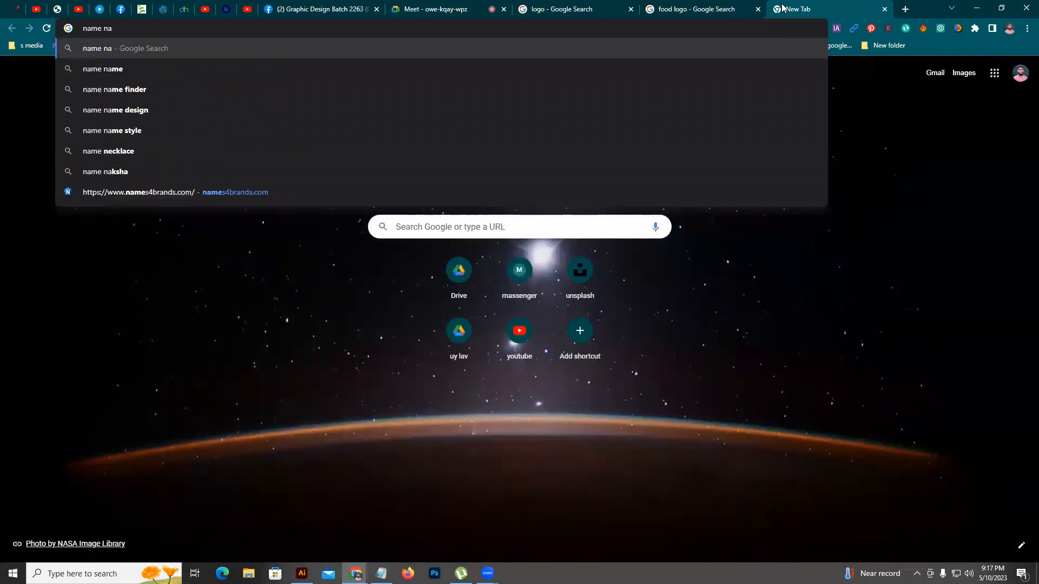
key(BackSpace)
key(BackSpace)
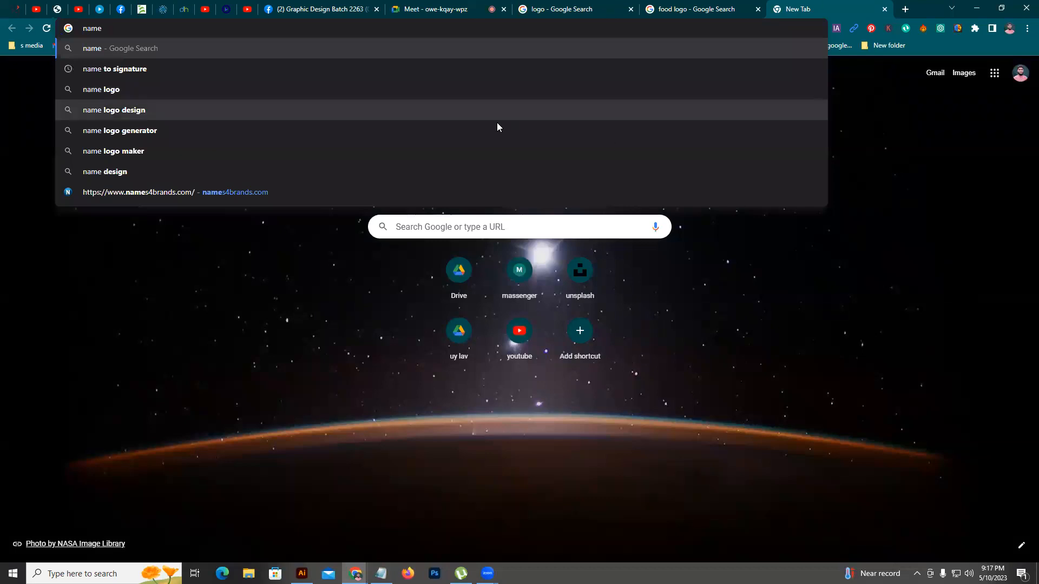
click(190, 130)
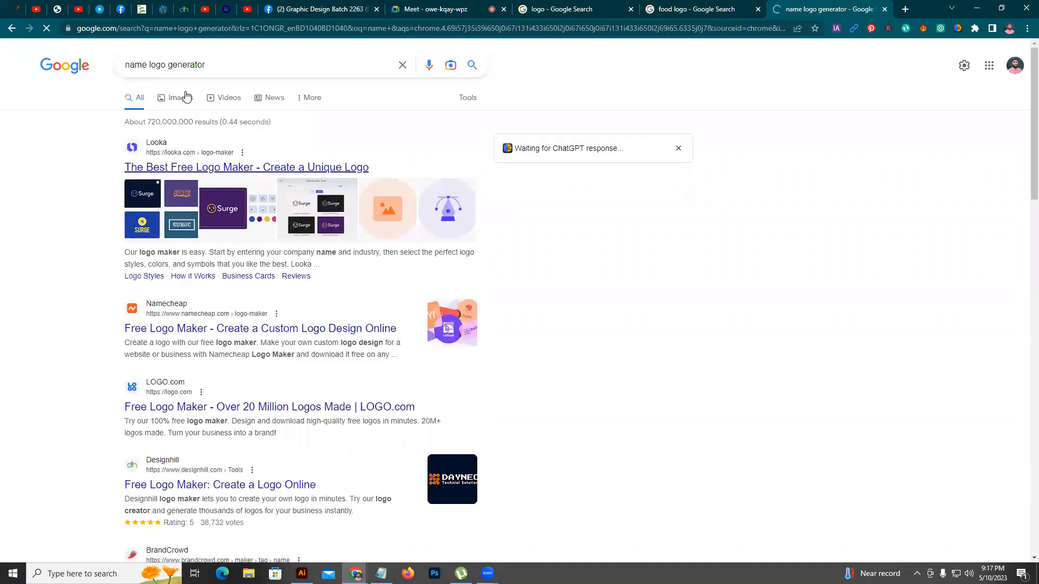
double_click(161, 64)
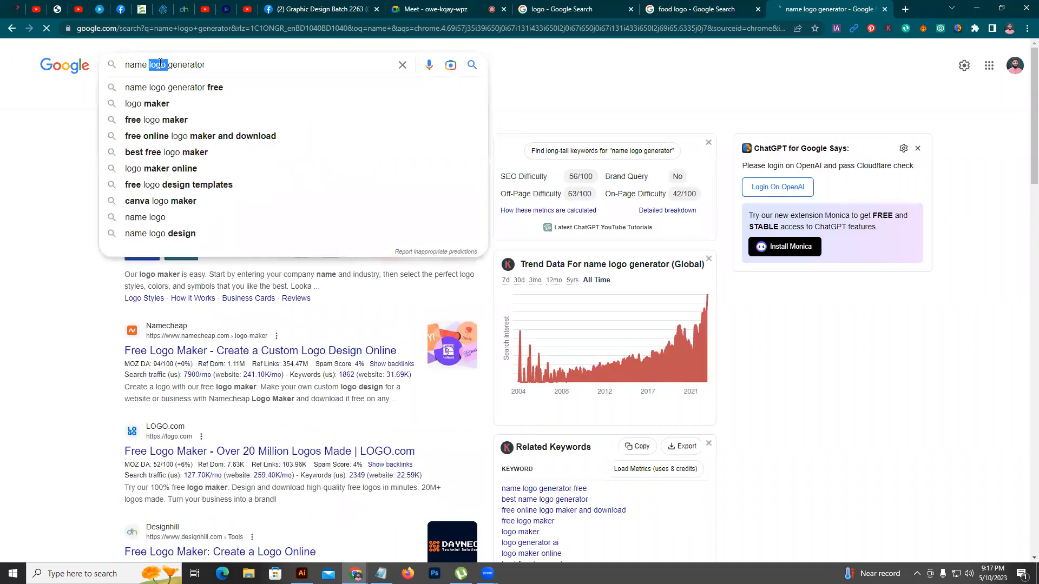
key(BackSpace)
key(Return)
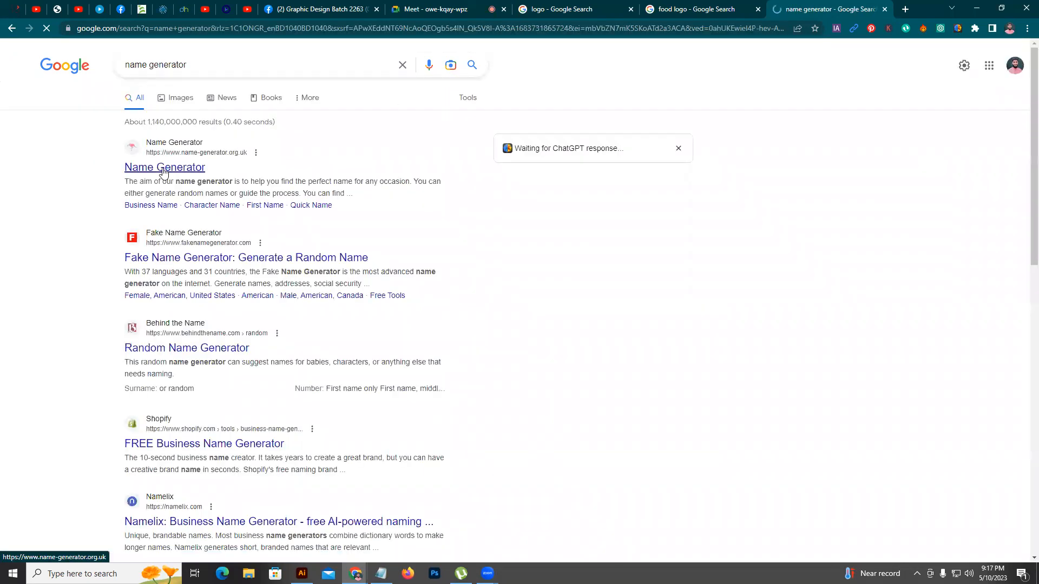
Open the Name Generator, Fake Name Generator and Behind the Name results in separate tabs, browse Name Generator's categories and close that site
middle_click(163, 171)
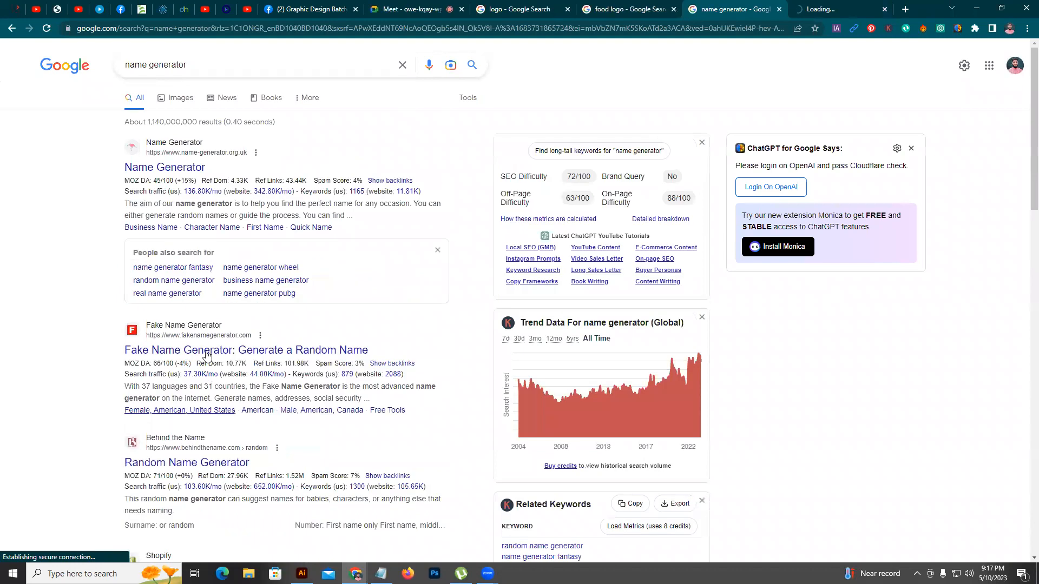
middle_click(186, 464)
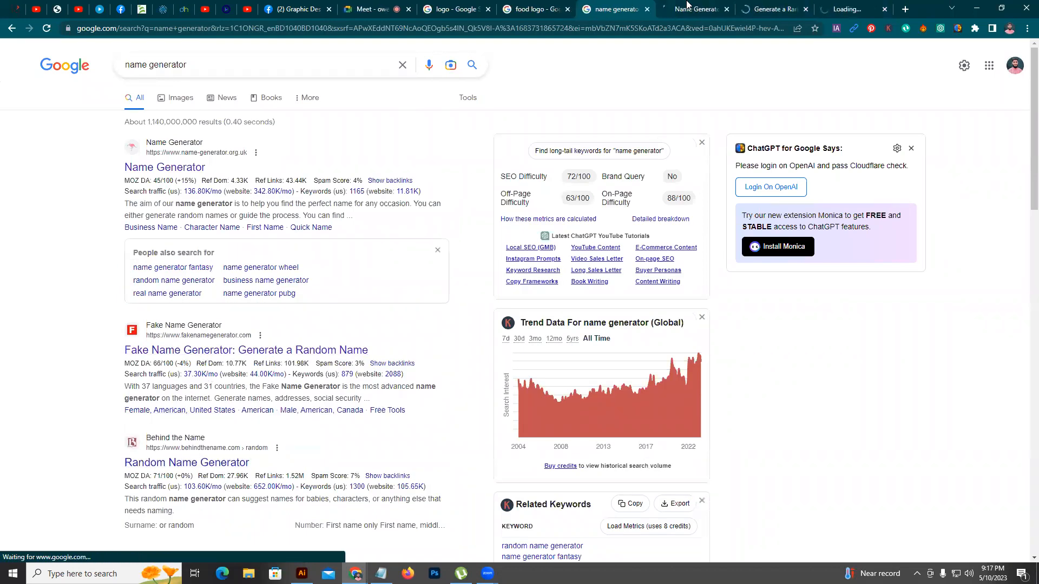
key(ctrl+Tab)
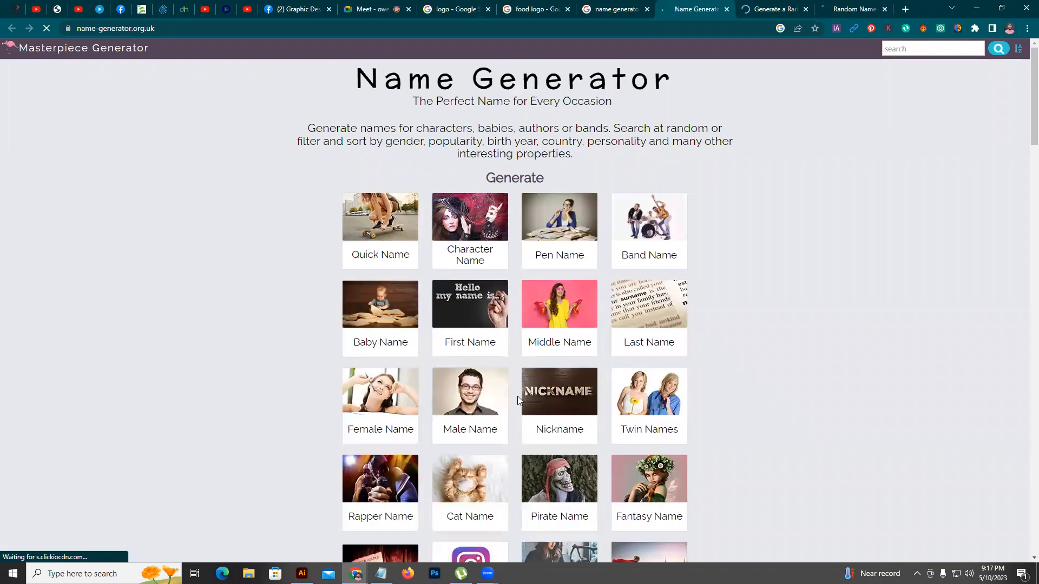
scroll(676, 329, down, 5)
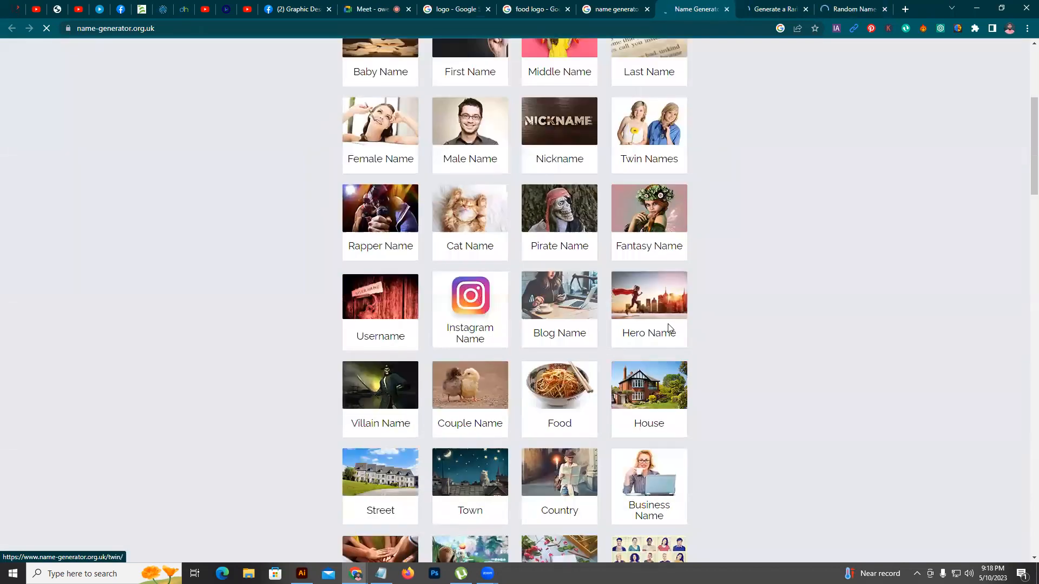
click(727, 9)
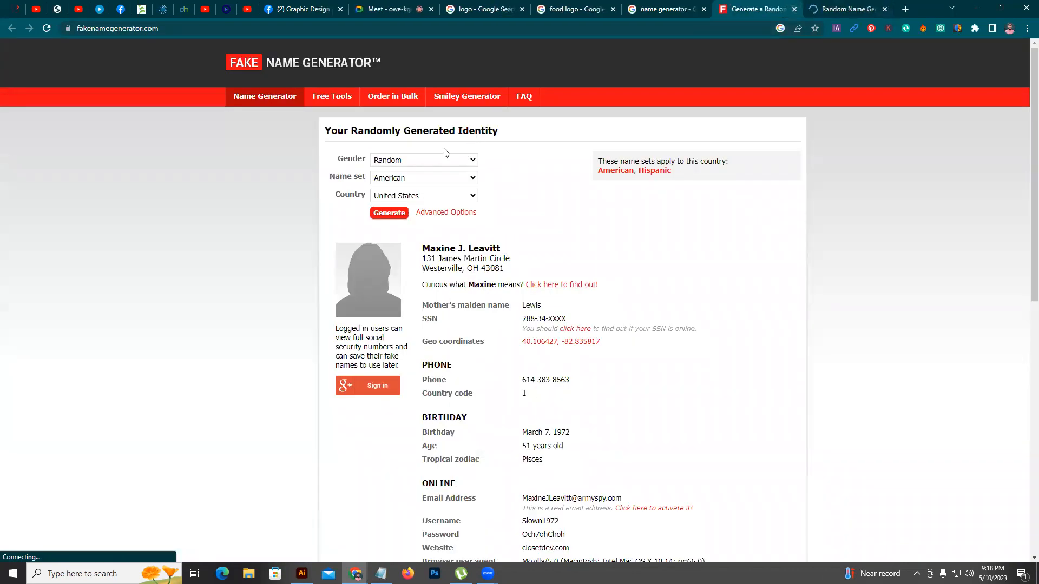
Examine the gender choices on Fake Name Generator and the Random Name Generator options on Behind the Name
click(419, 166)
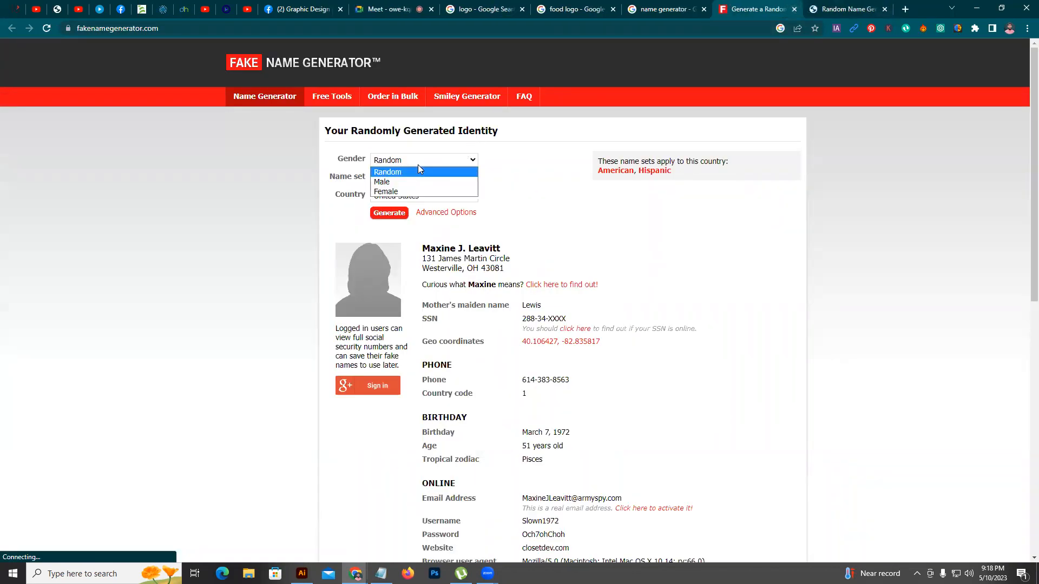
click(406, 164)
key(ctrl+Tab)
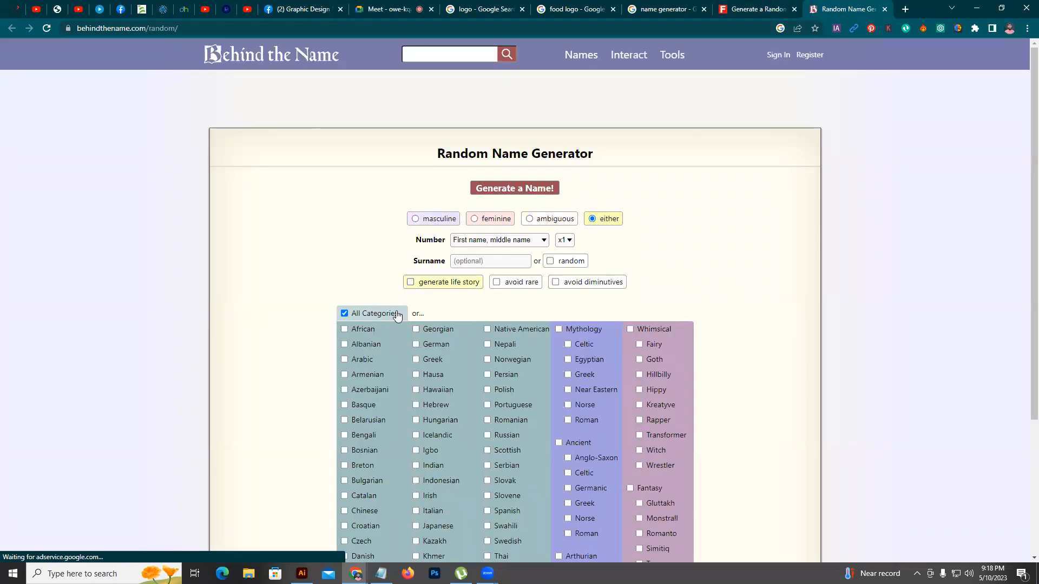
click(739, 3)
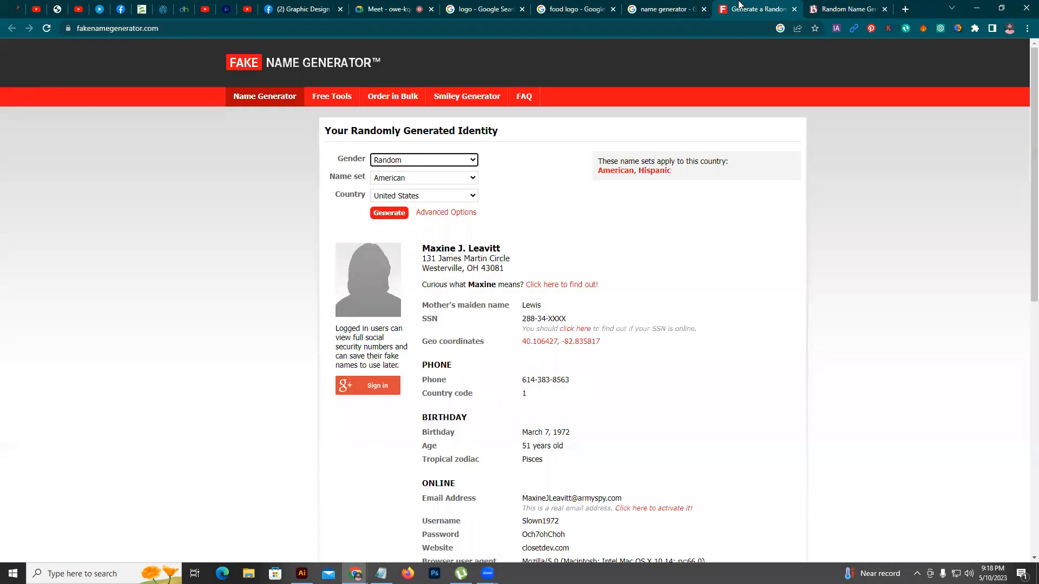
Open the Namelix business name generator from the "name generator" search results and look over its page
click(651, 5)
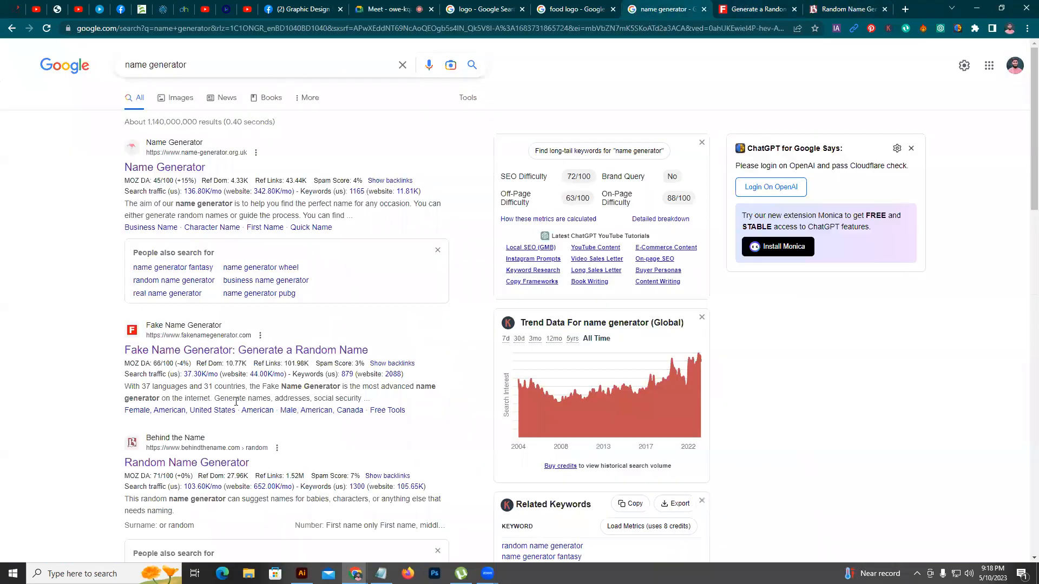
scroll(233, 397, down, 9)
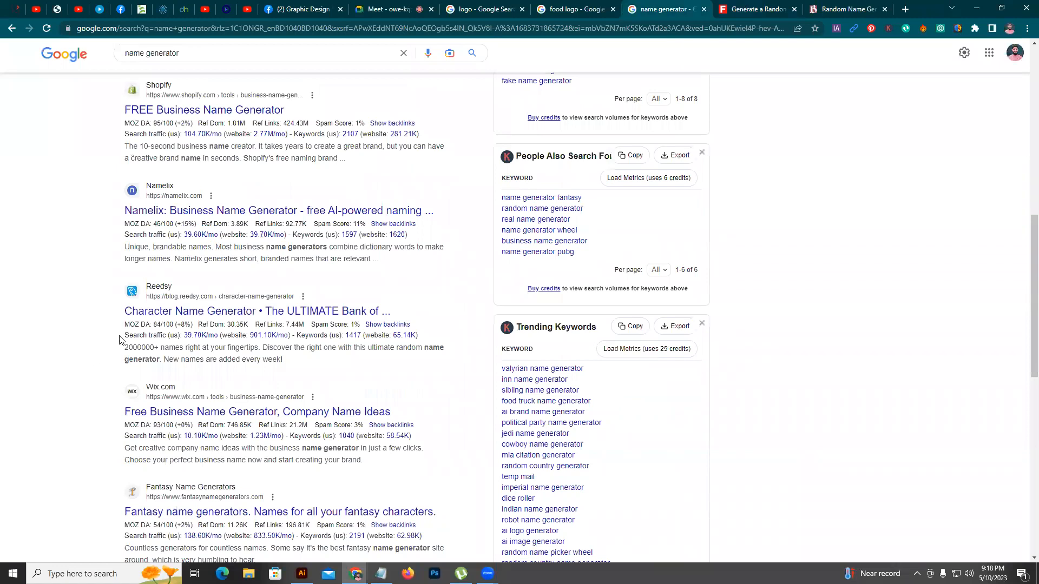
middle_click(222, 212)
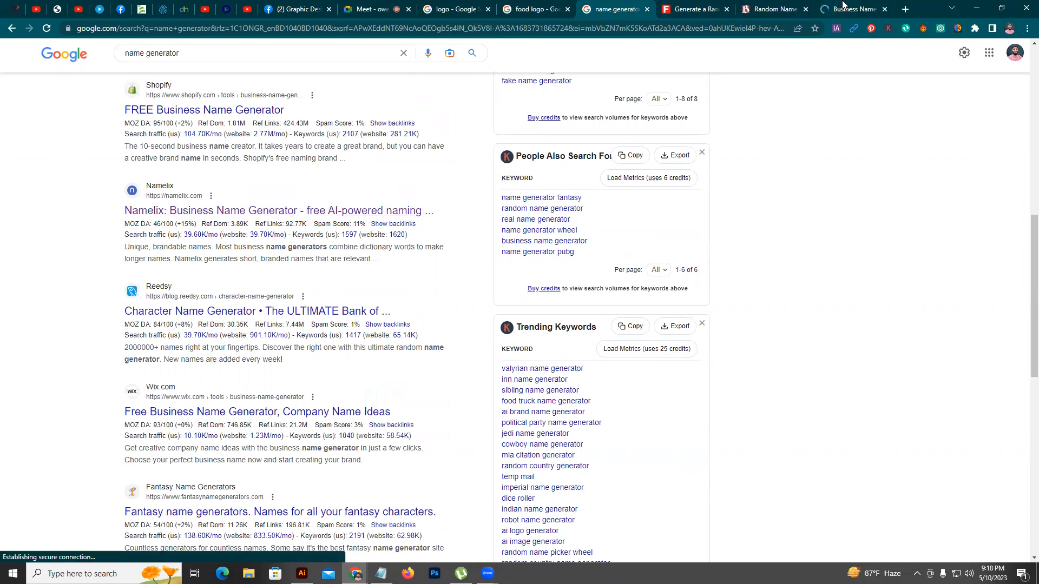
click(854, 9)
click(507, 235)
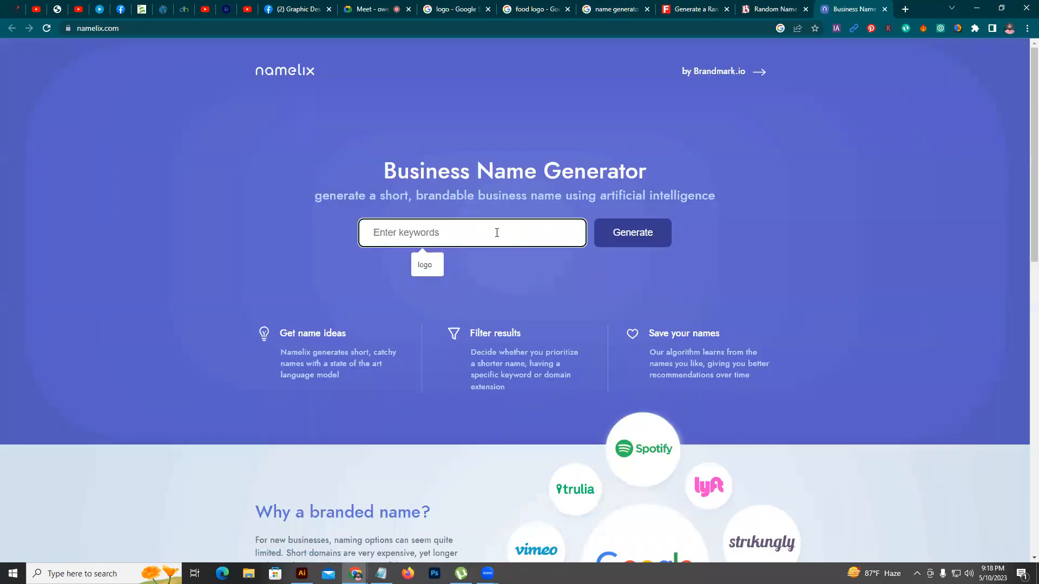
scroll(677, 254, down, 2)
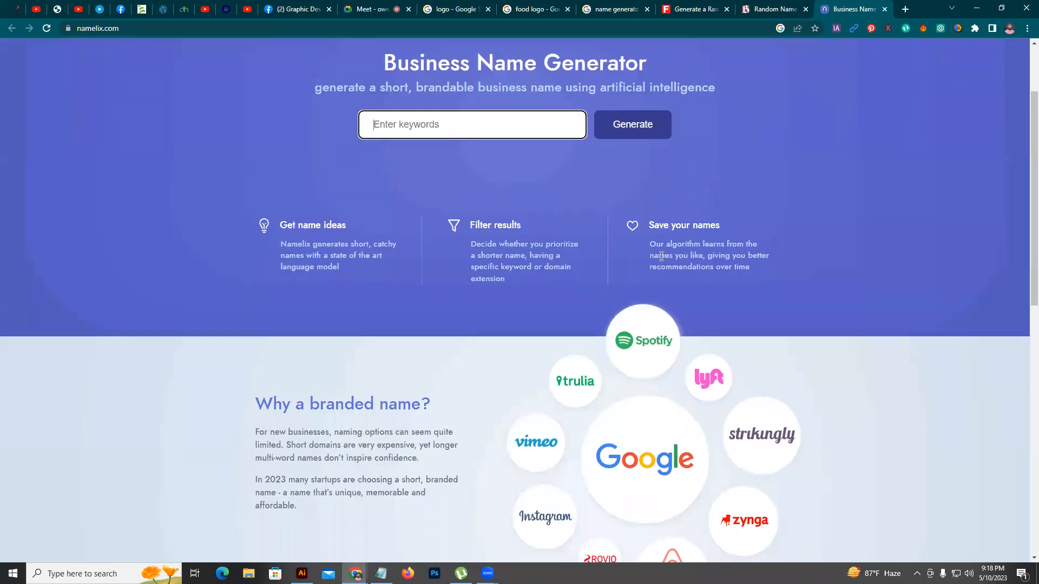
scroll(639, 263, up, 2)
Start generating business names in Namelix with the keyword "food"
click(426, 241)
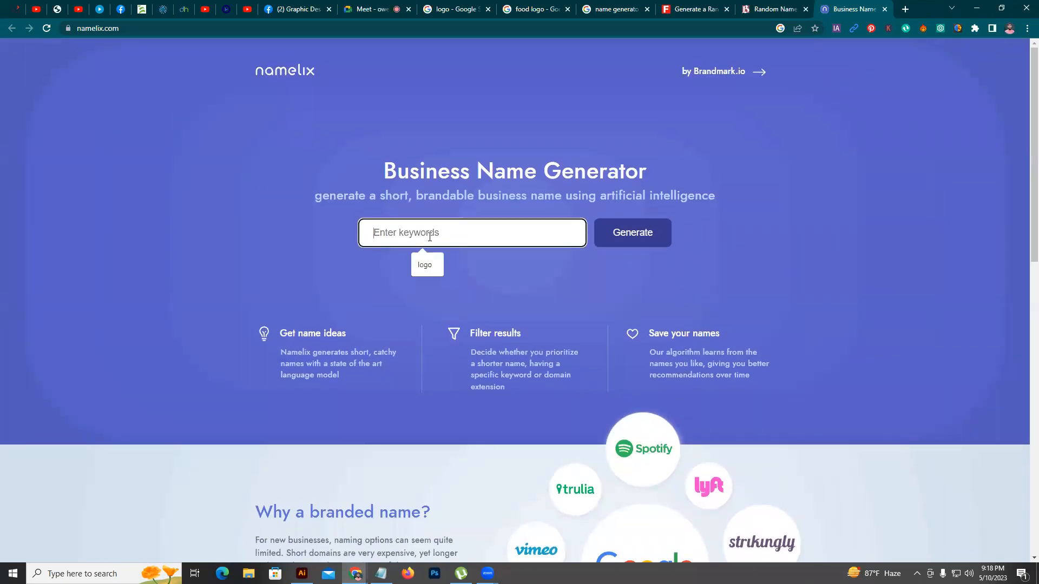
text(f)
key(BackSpace)
text(food)
click(636, 233)
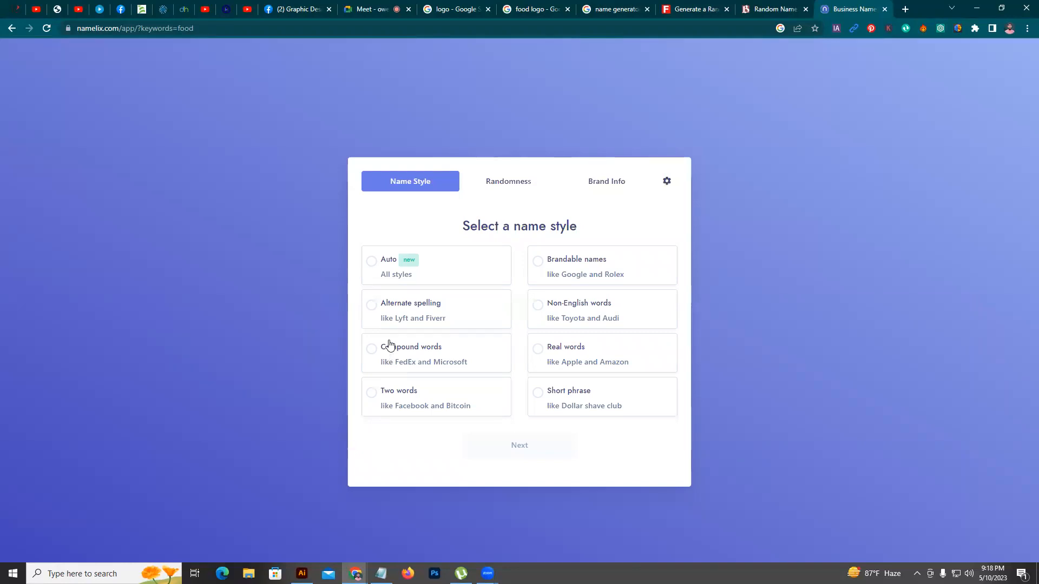
Generate Namelix business names for the keyword "food" with the Auto name style and Medium randomness
click(508, 180)
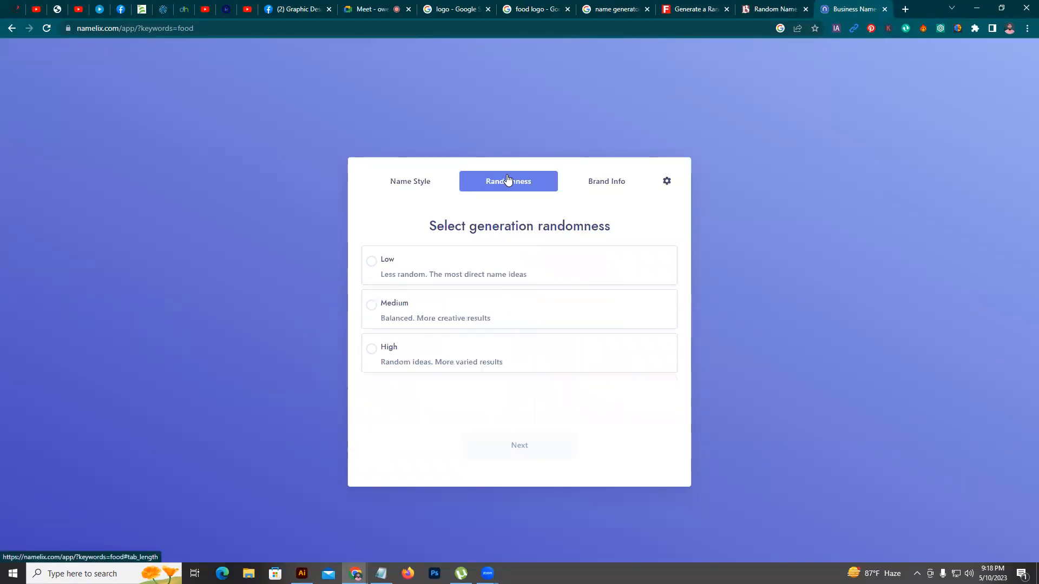
click(452, 325)
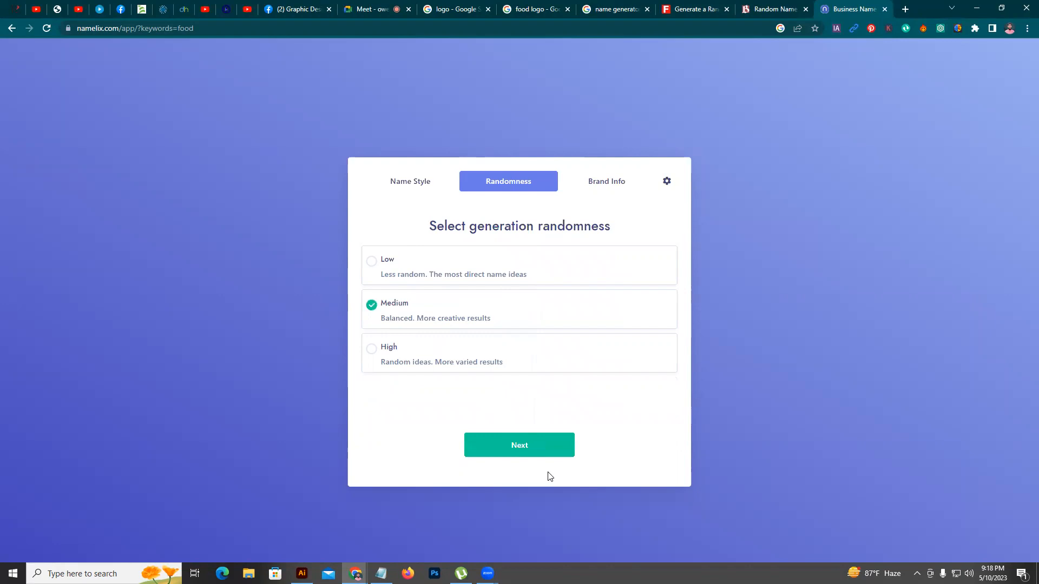
click(524, 450)
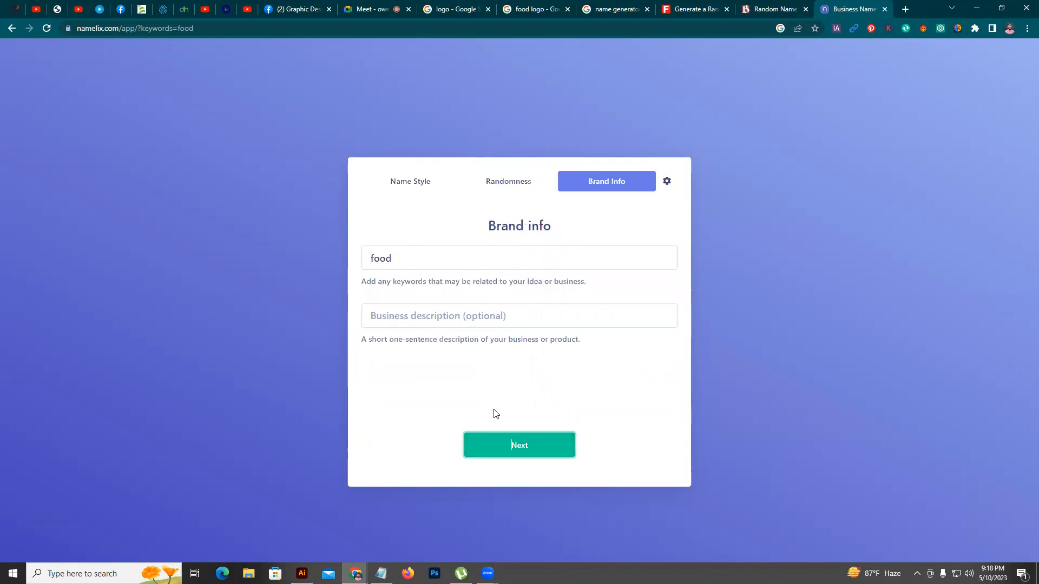
click(518, 453)
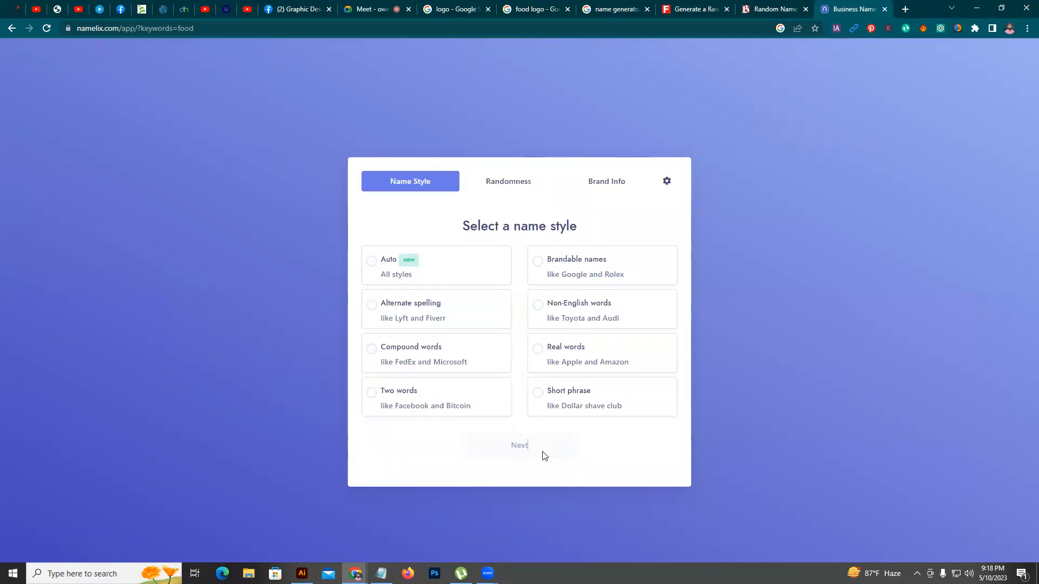
click(426, 264)
click(520, 446)
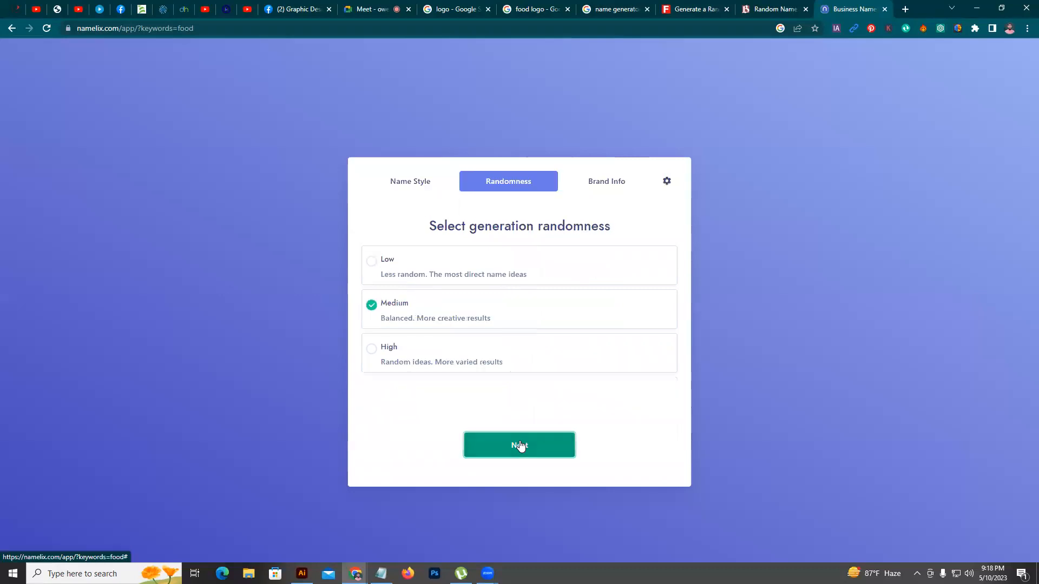
click(519, 446)
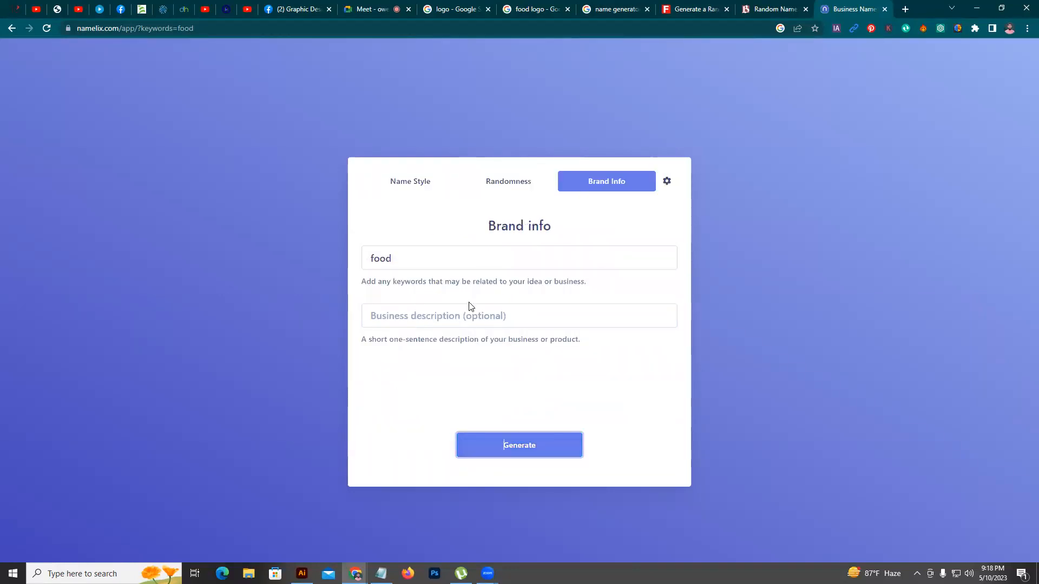
click(497, 448)
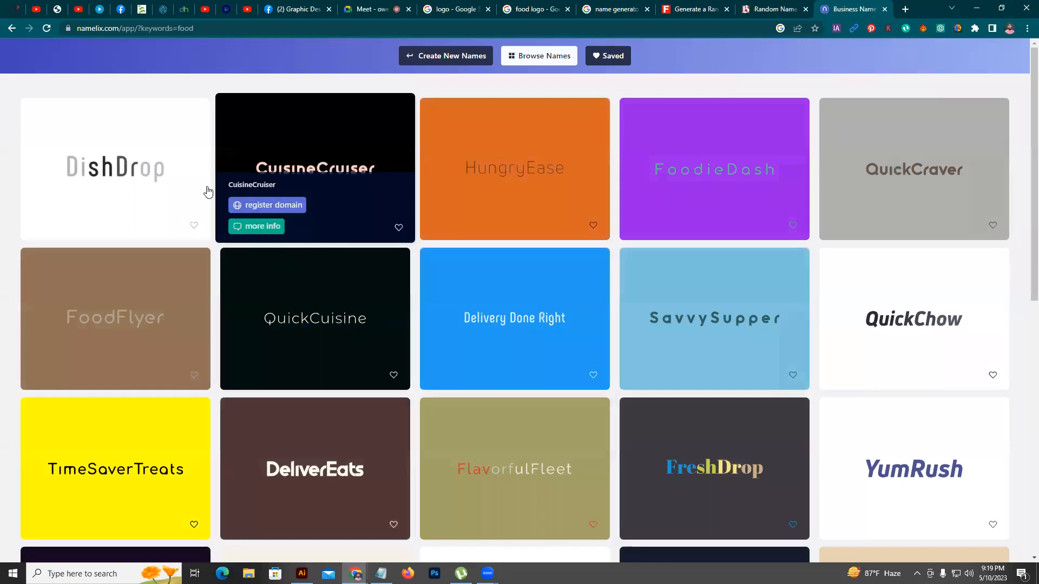
Open the FoodieDash logo previews in Brandmark, look through them and return to the Namelix results
click(726, 151)
key(ctrl+shift+Tab)
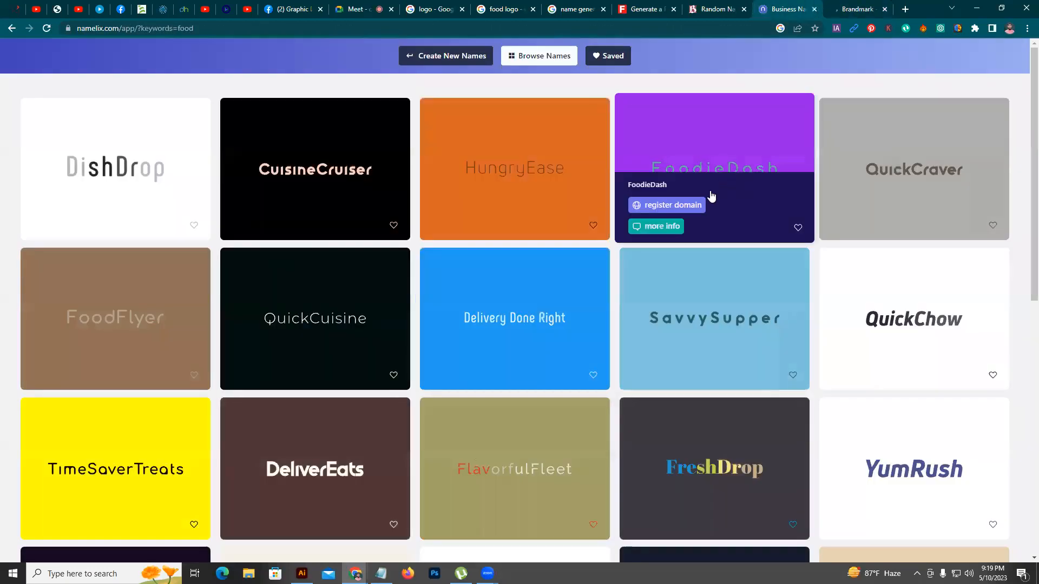
click(660, 183)
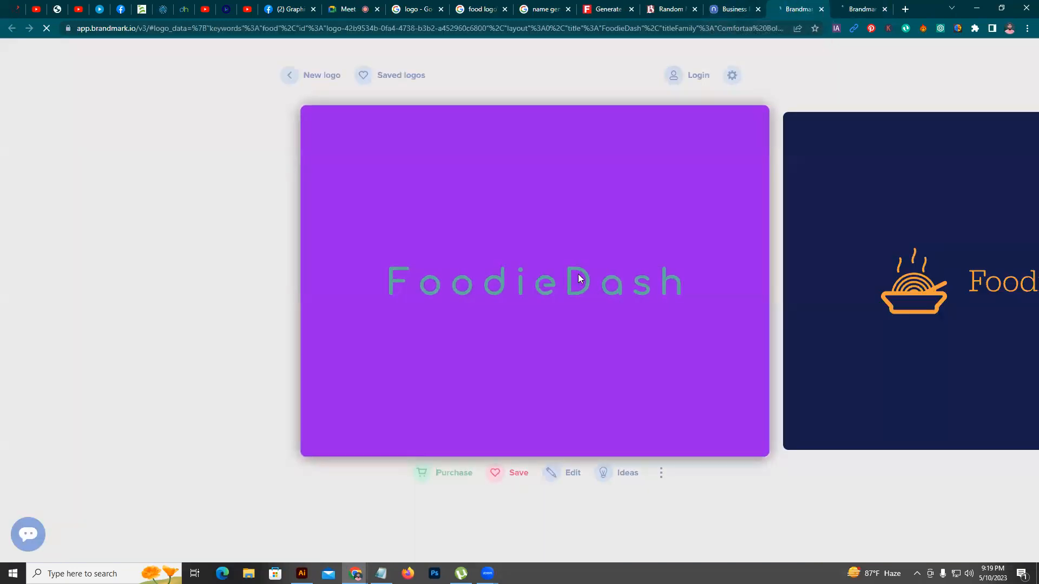
click(575, 278)
click(841, 5)
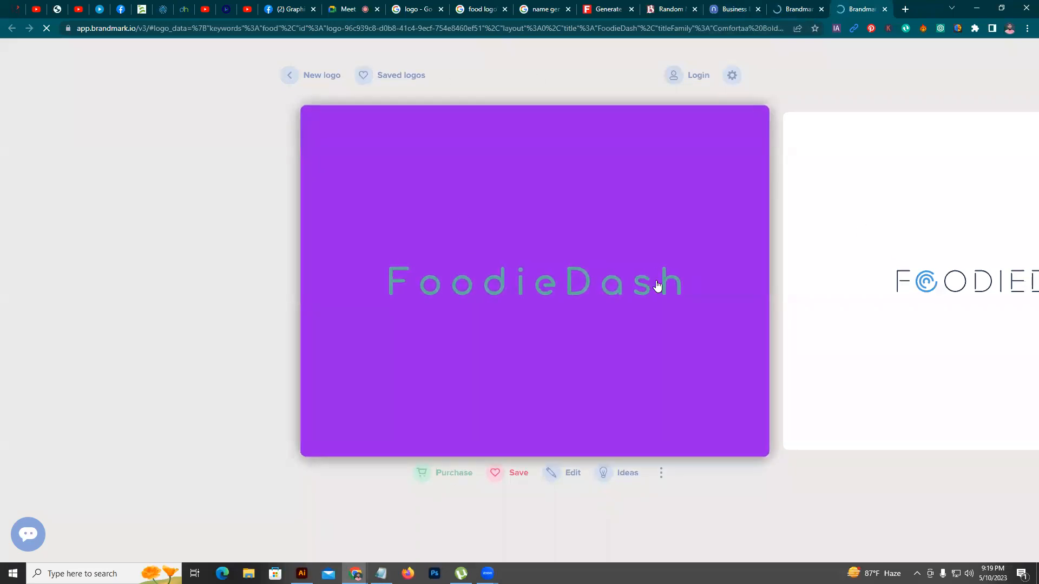
click(655, 287)
click(762, 4)
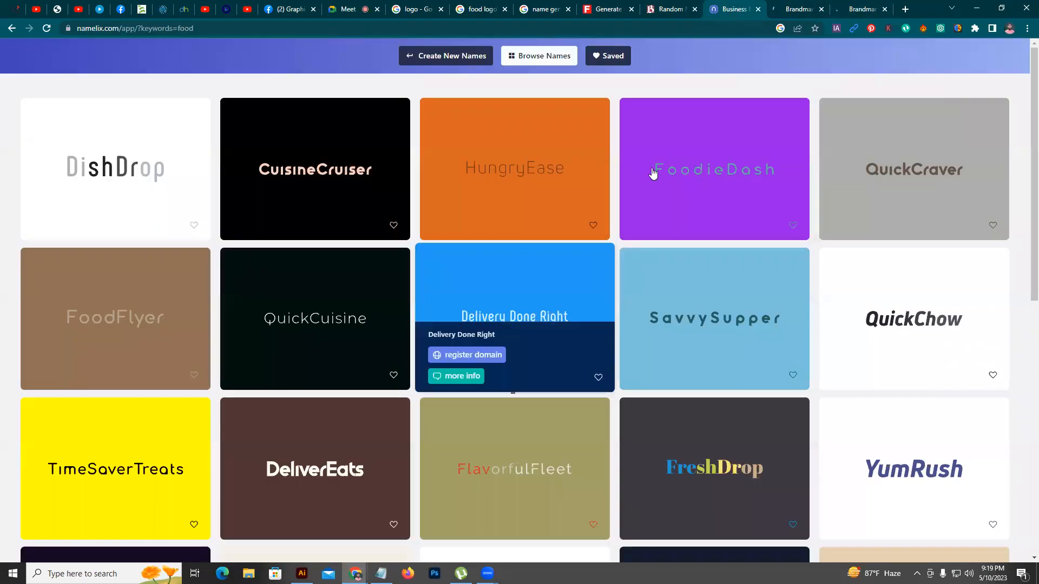
drag(626, 185, 673, 188)
click(654, 226)
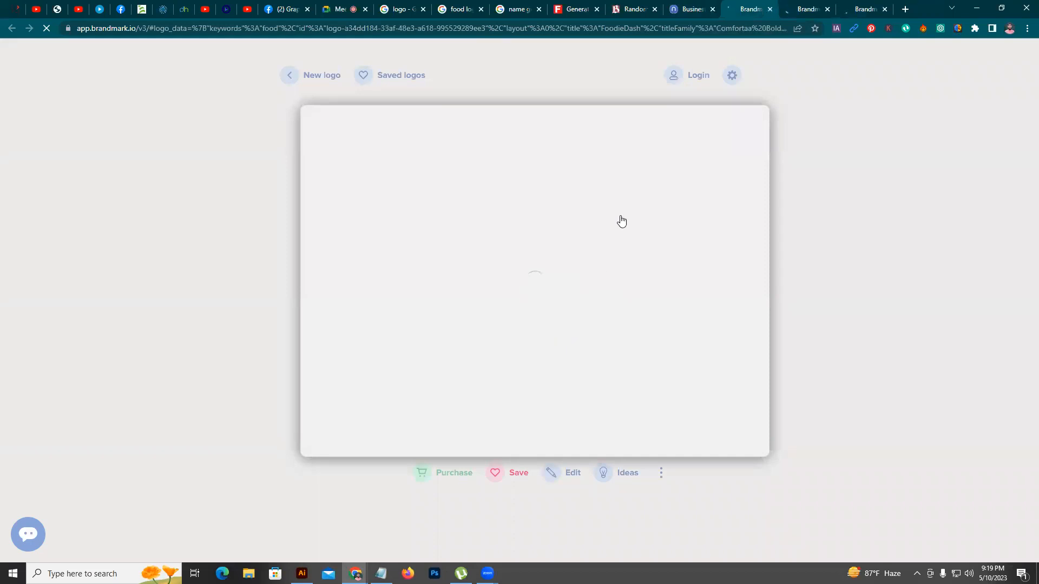
click(806, 178)
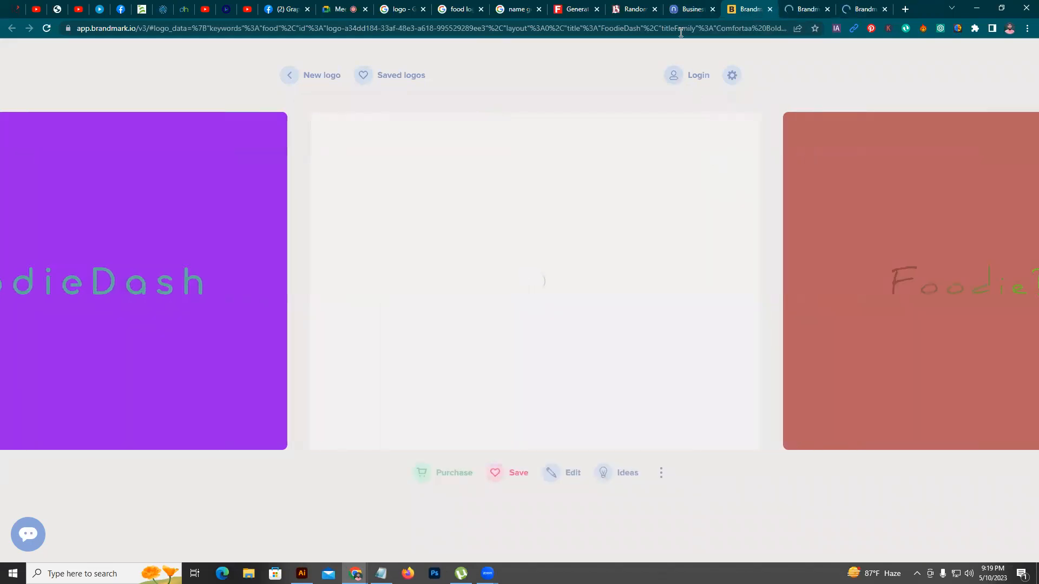
click(687, 9)
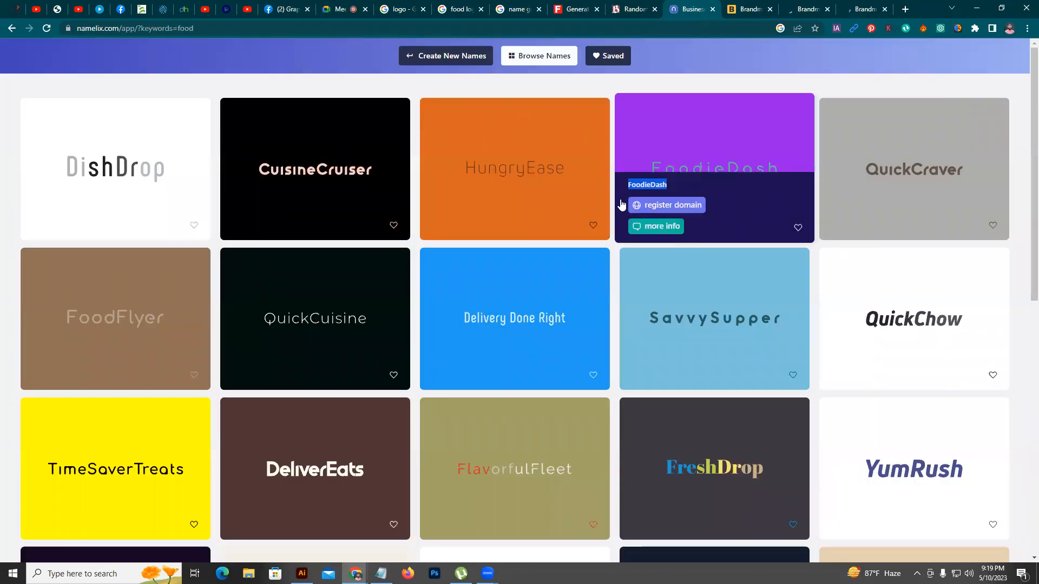
Copy the name FoodieDash from Namelix and create a new 1000 x 1000 px RGB document in Illustrator
drag(627, 185, 663, 184)
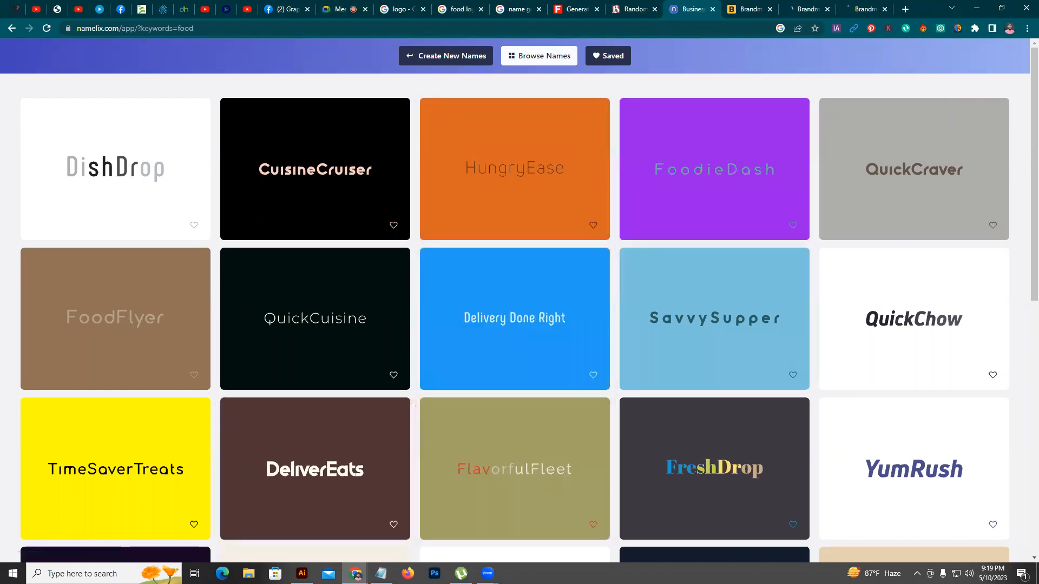
click(302, 573)
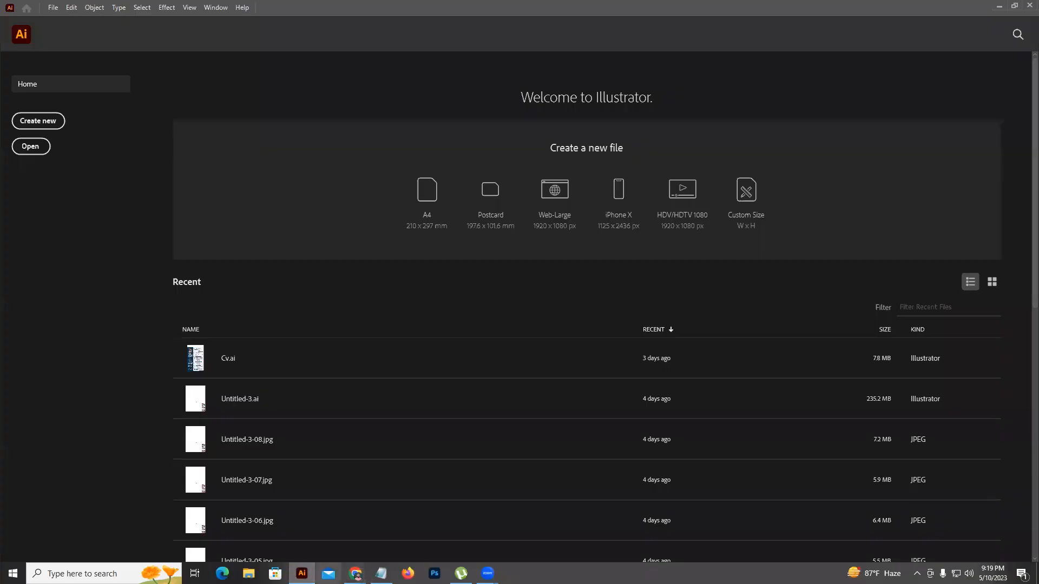
key(ctrl+n)
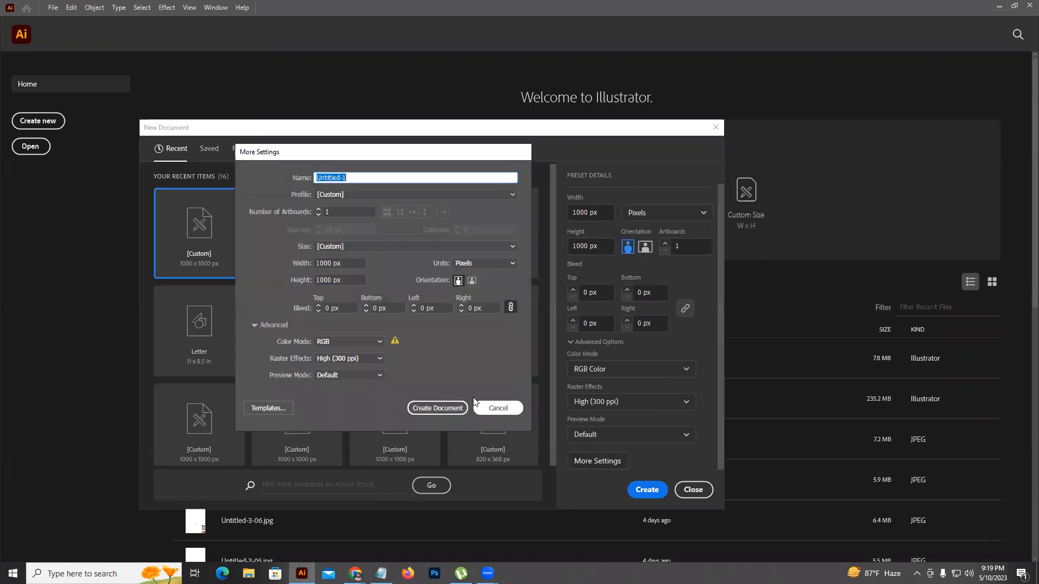
click(451, 409)
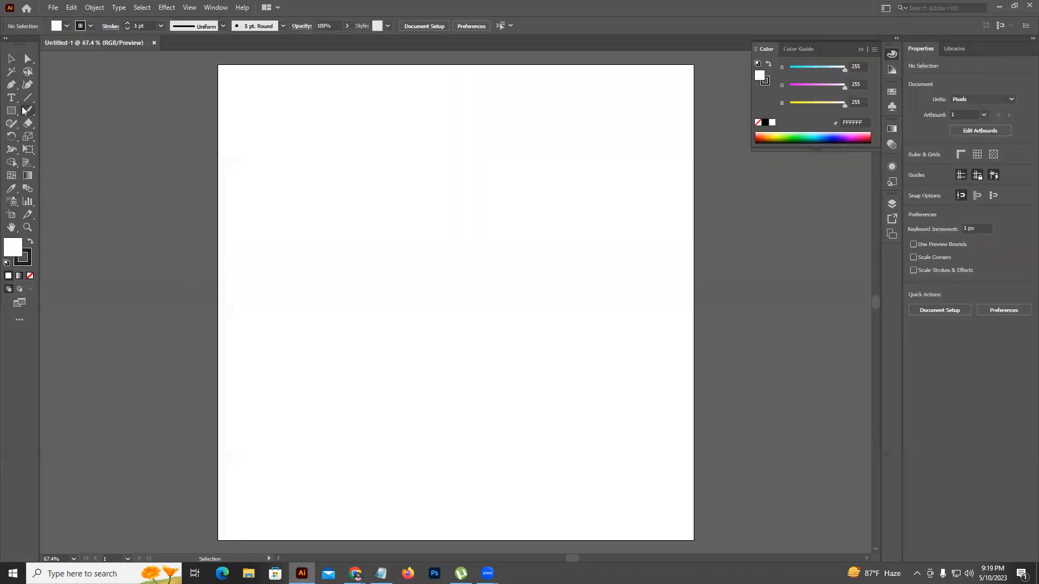
Add the text "FoodieDash" in the upper part of the artboard and enlarge it to about 125 pt
click(276, 223)
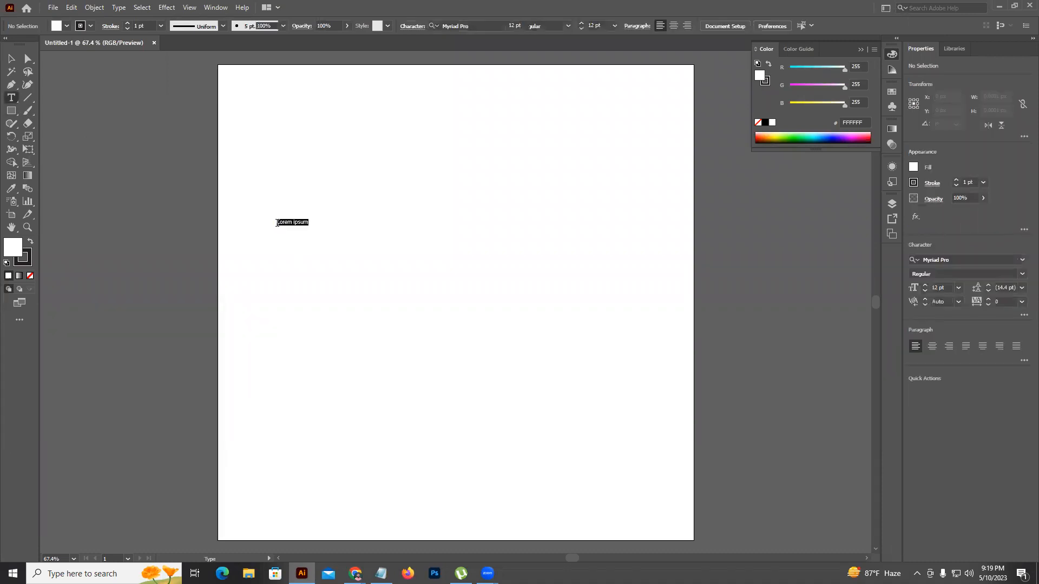
text(FoodieDash)
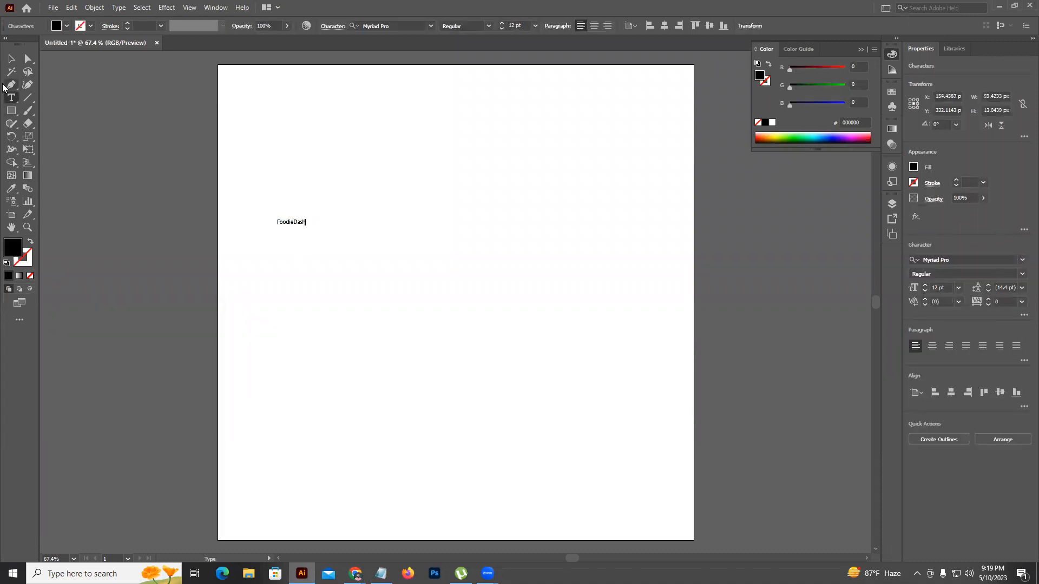
click(12, 58)
drag(304, 218, 571, 116)
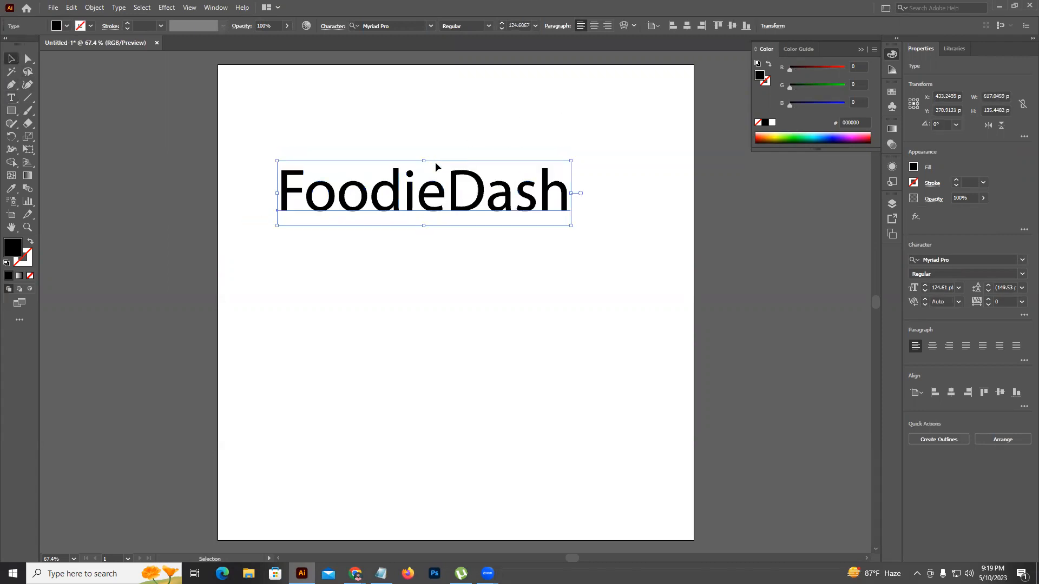
Insert a space to make the text read "Foodie Dash" and duplicate it directly below
double_click(445, 192)
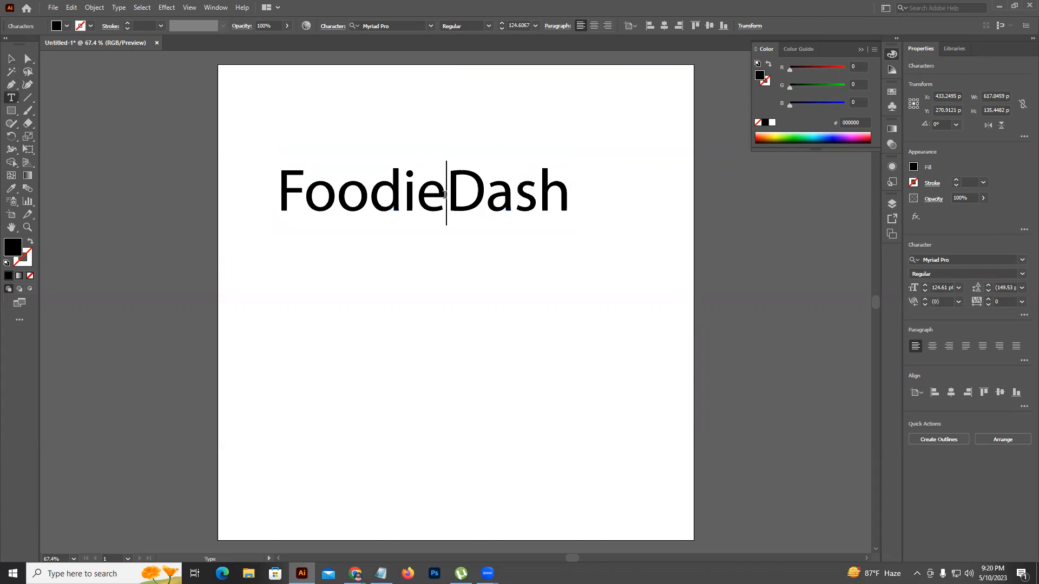
click(11, 61)
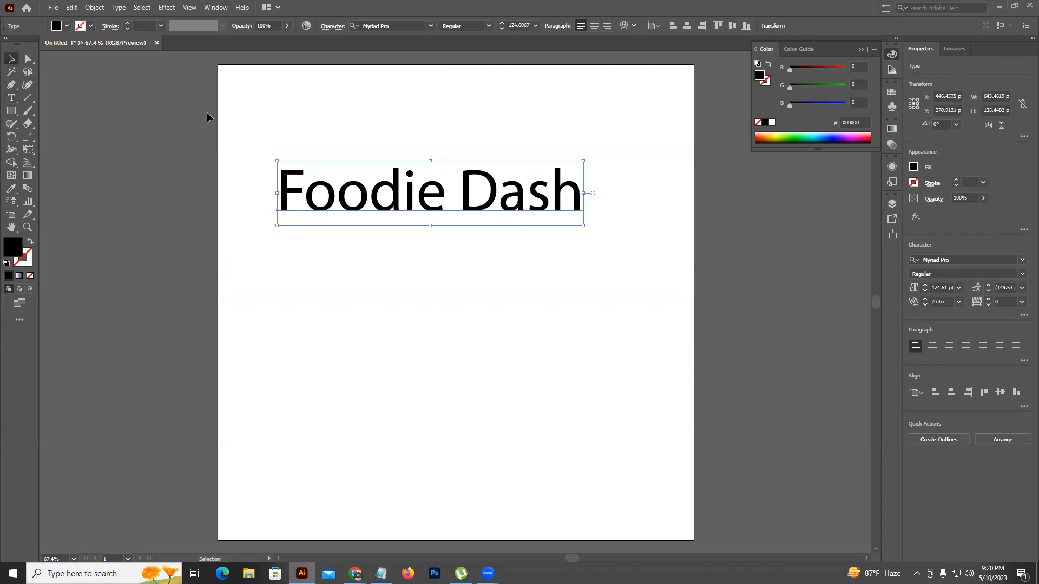
click(319, 141)
drag(409, 198, 450, 347)
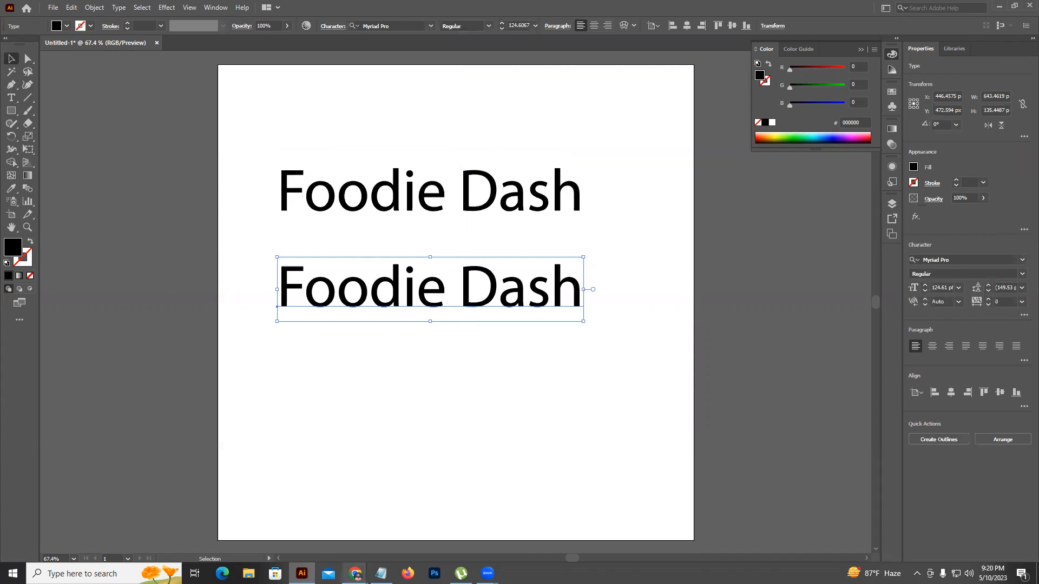
Look at the Namelix name results in the browser again and return to Illustrator
mouse_move(355, 575)
click(319, 528)
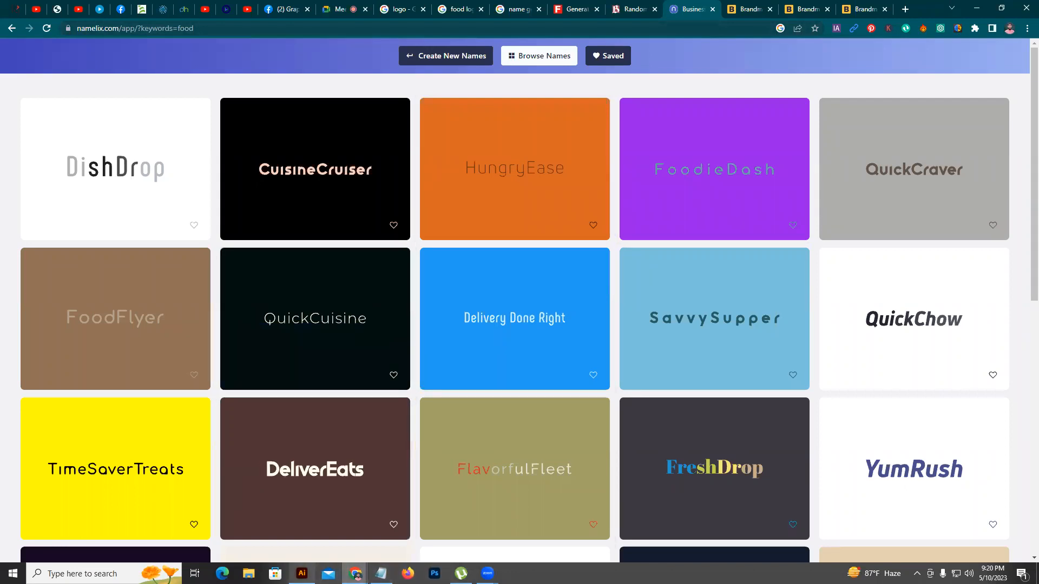
click(302, 574)
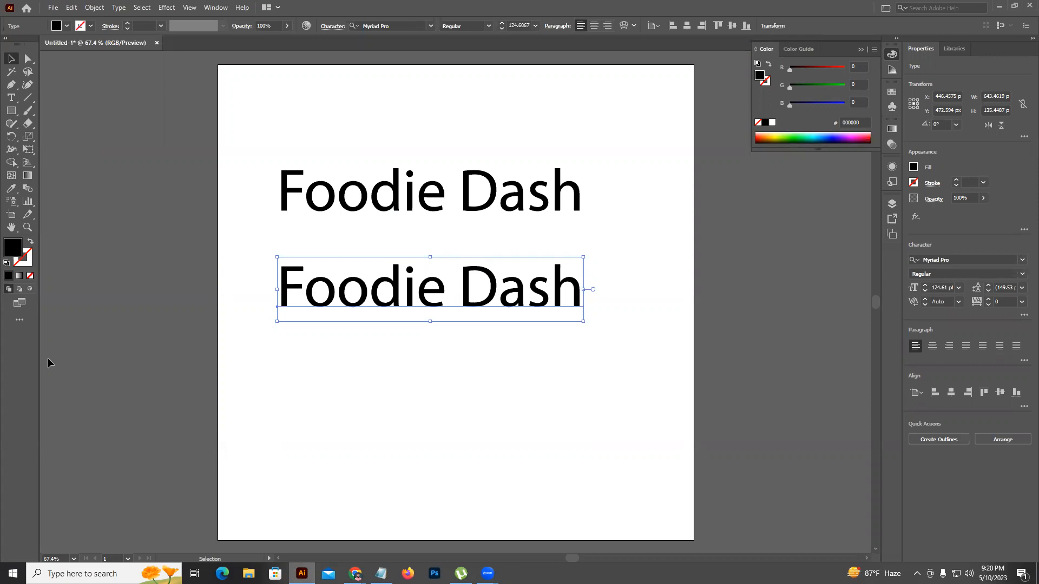
Move the lower Foodie Dash copy closer to the upper one and set the upper text in Montserrat Bold
drag(525, 308, 532, 266)
drag(642, 283, 602, 287)
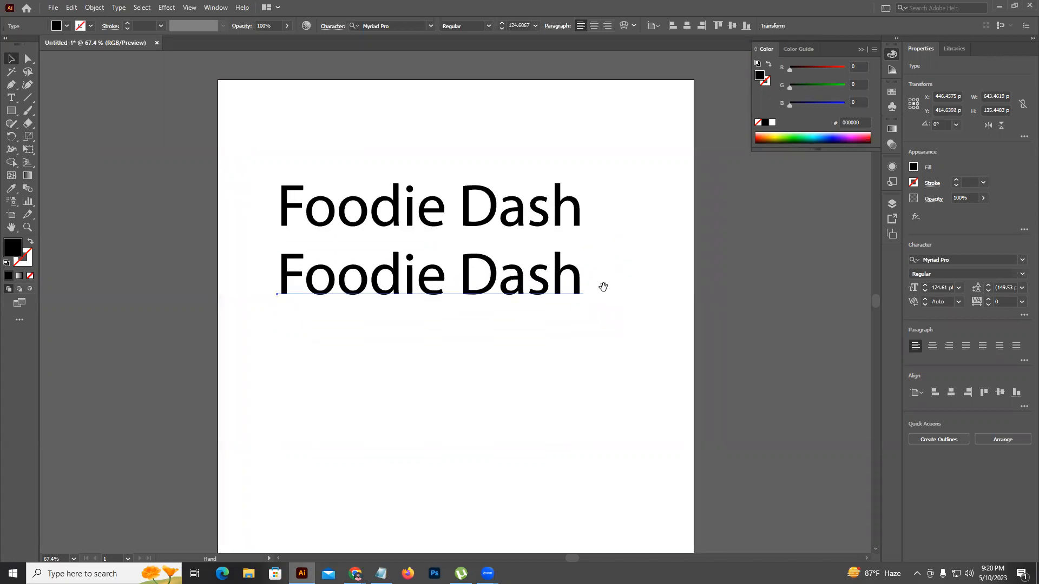
click(514, 216)
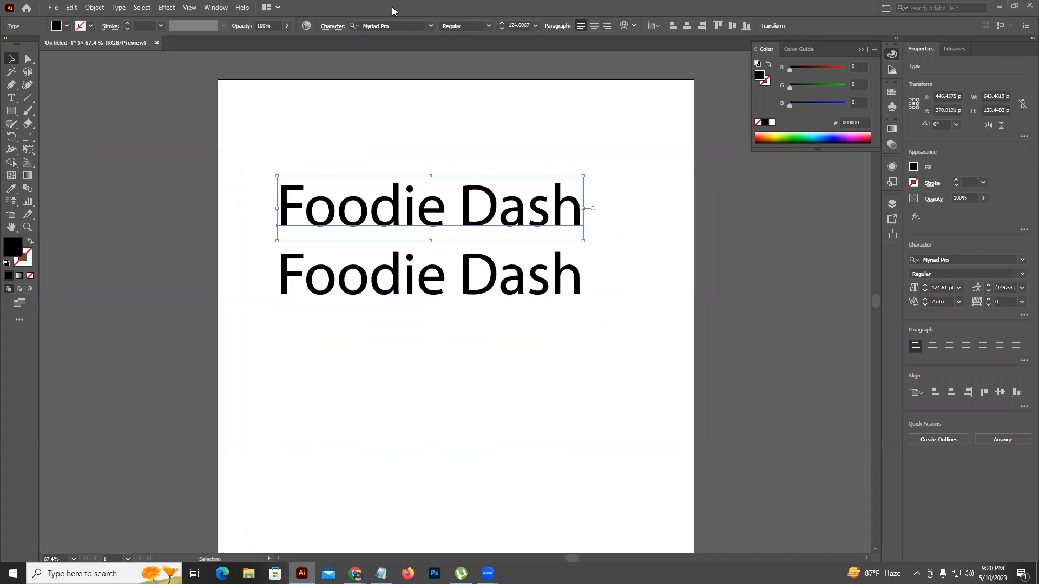
click(402, 26)
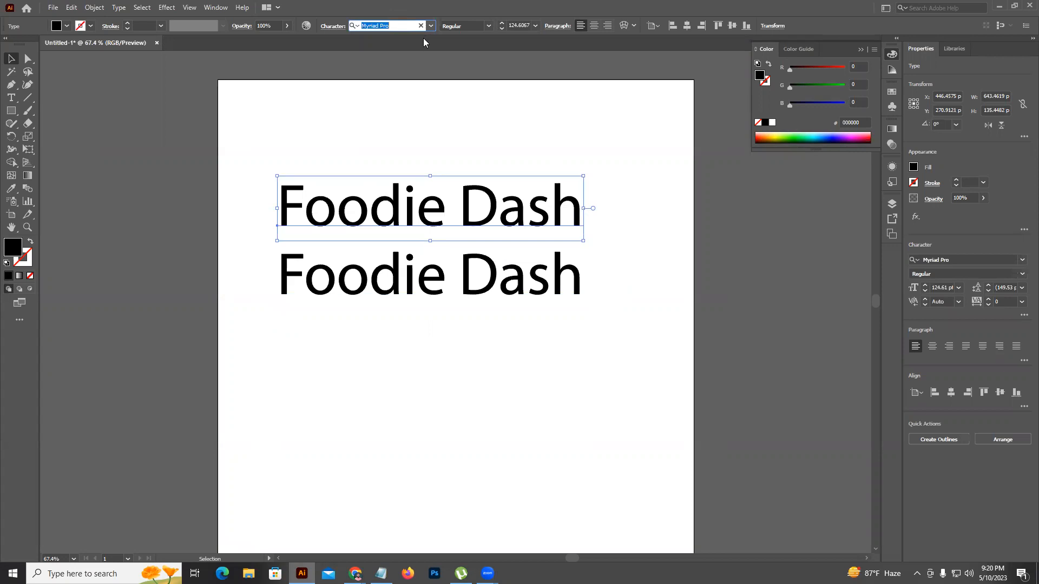
text(mont)
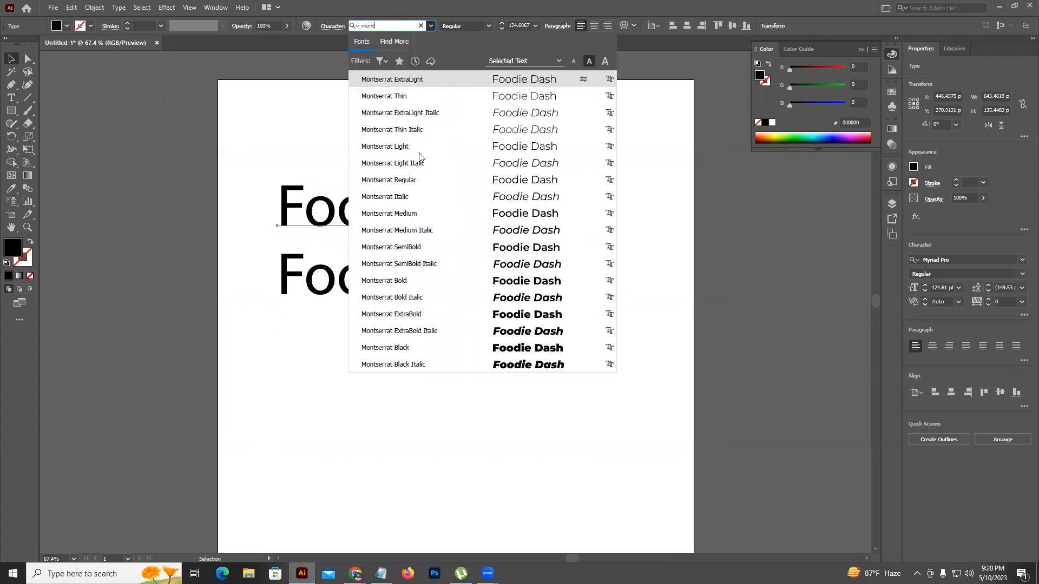
click(411, 280)
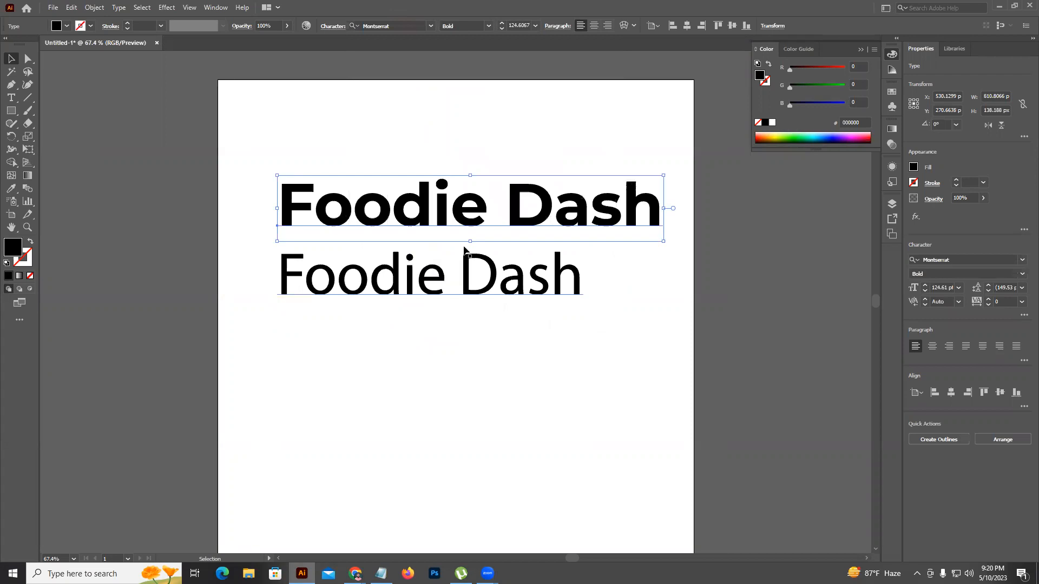
Move the lower Foodie Dash text further down and set its font to Helvetica Bold
scroll(446, 177, down, 2)
drag(447, 177, 448, 202)
click(402, 25)
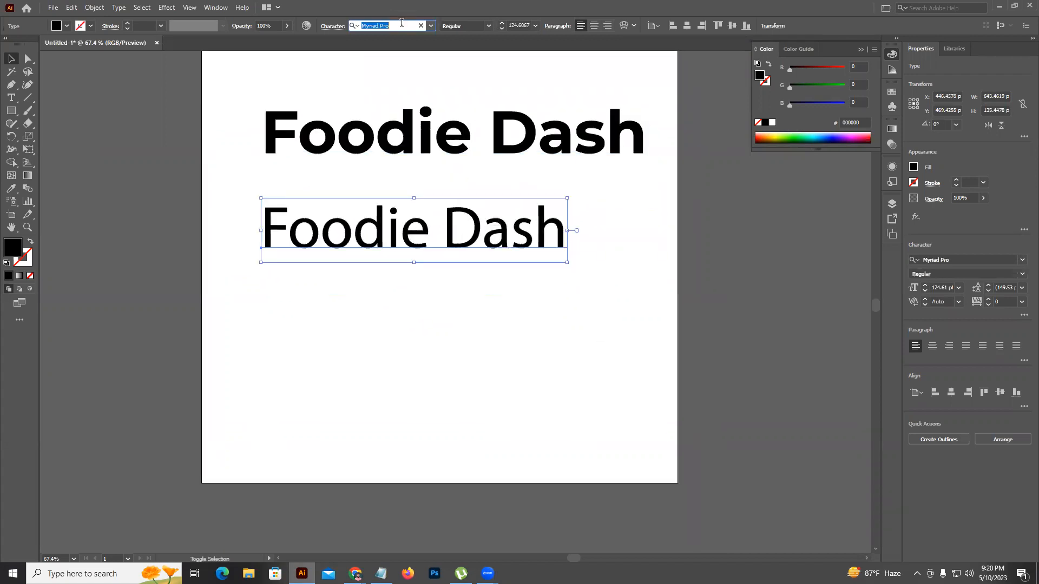
text(he)
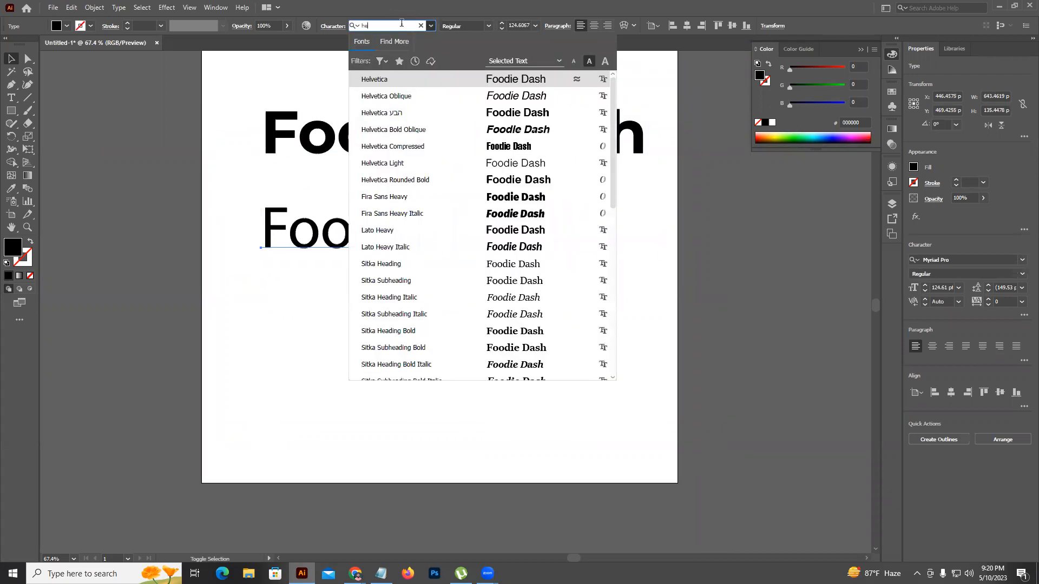
click(396, 113)
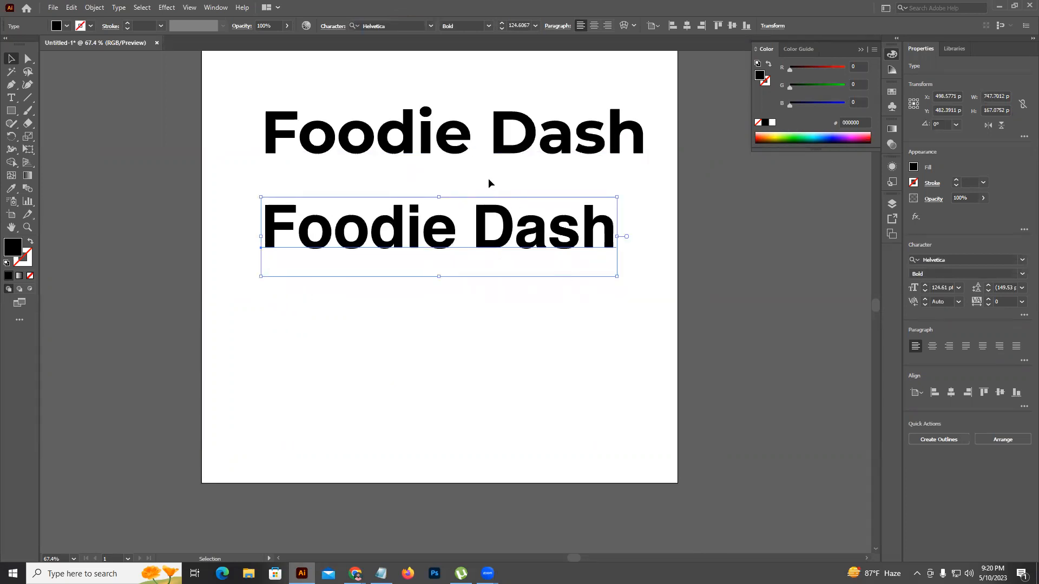
Duplicate the Helvetica Foodie Dash text directly below itself and search the font list for "nec"
drag(497, 240, 497, 336)
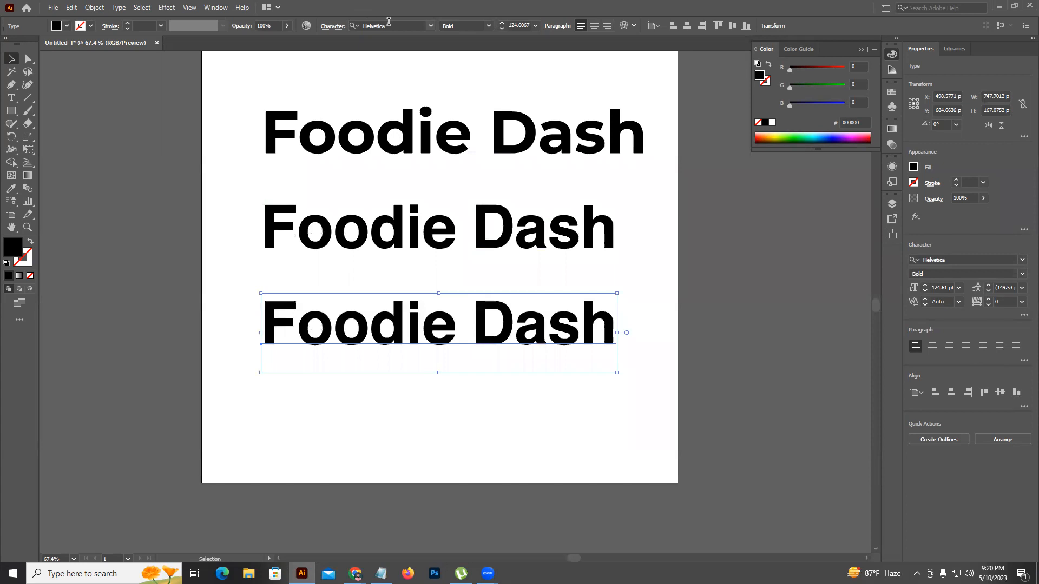
click(382, 25)
text(nec)
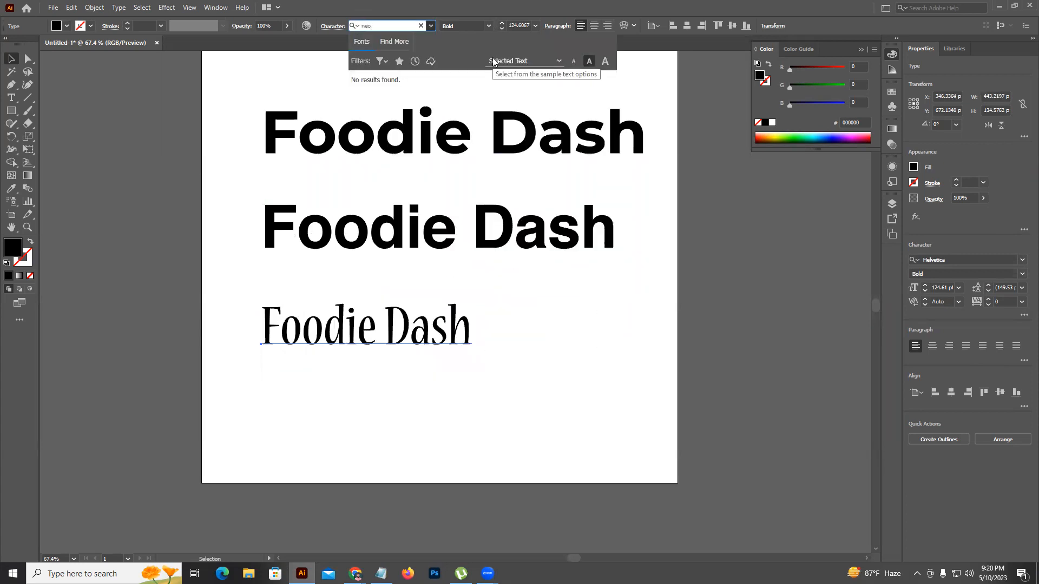
key(BackSpace)
key(BackSpace)
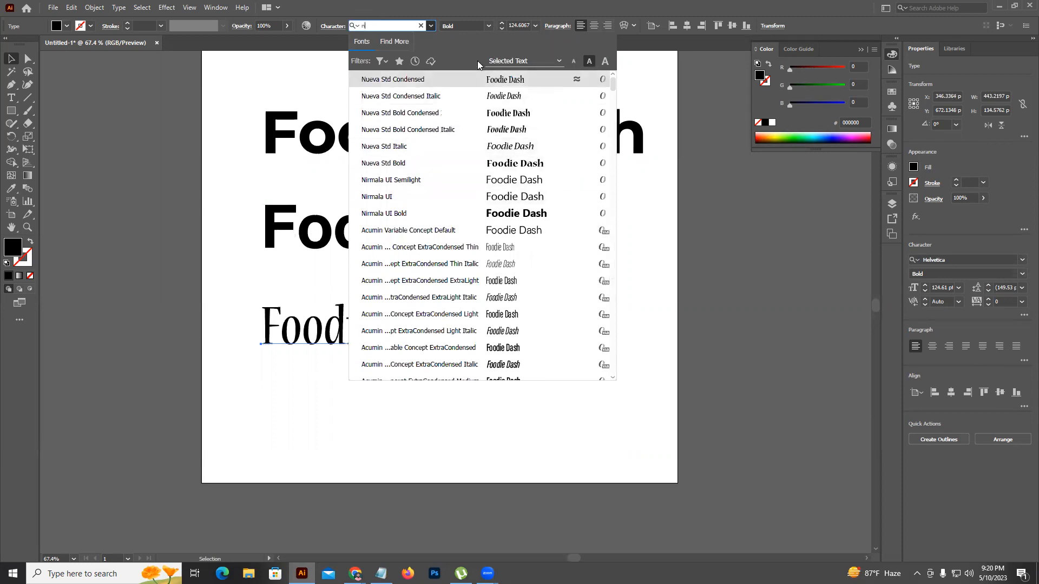
Search the font list for "proxim" and "nova"
key(BackSpace)
text(proz)
key(BackSpace)
text(xim)
key(BackSpace)
key(BackSpace)
key(BackSpace)
key(BackSpace)
key(BackSpace)
key(BackSpace)
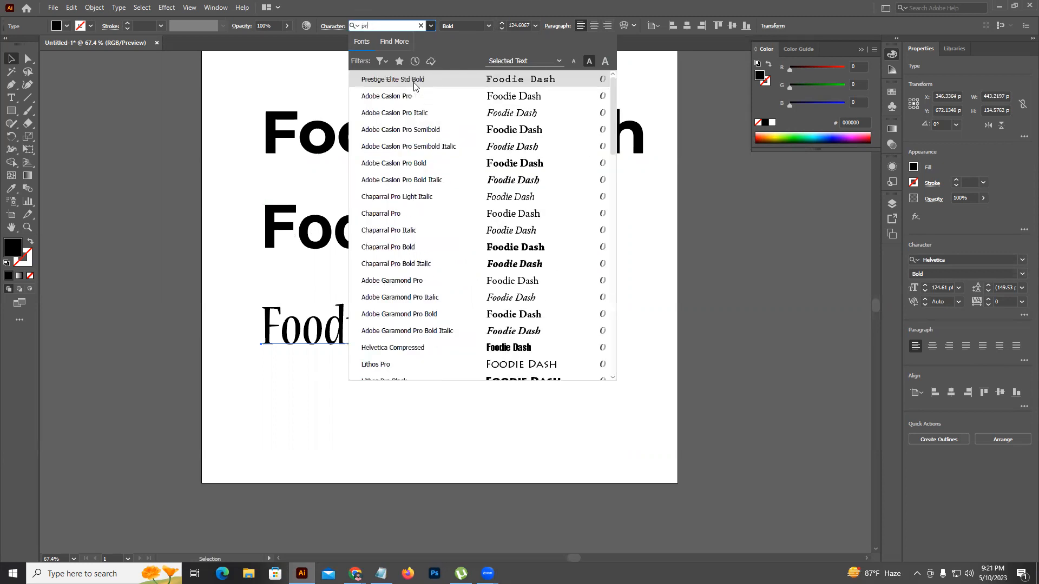
text(n)
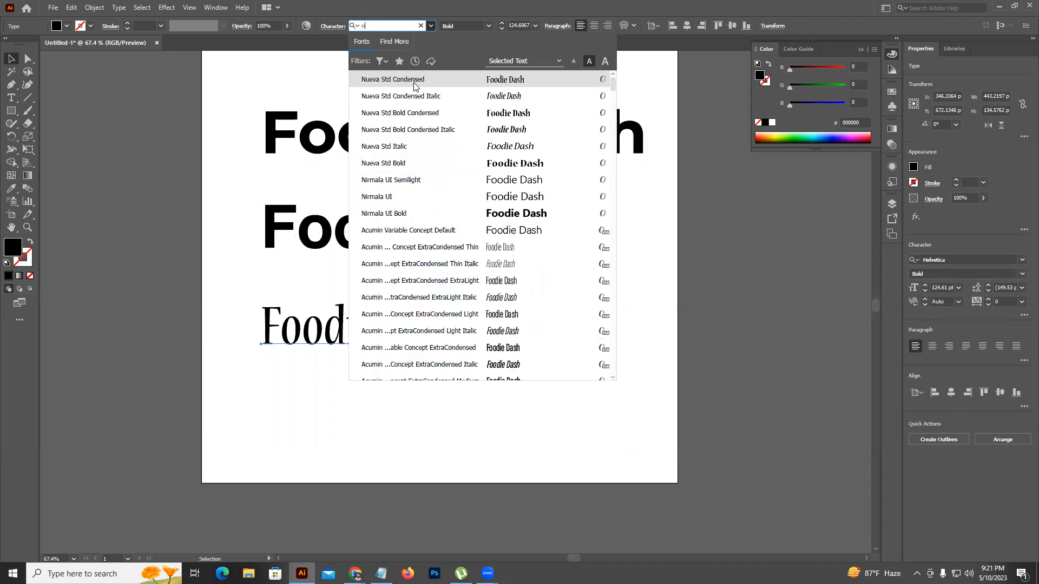
text(ova)
key(BackSpace)
key(BackSpace)
key(BackSpace)
key(BackSpace)
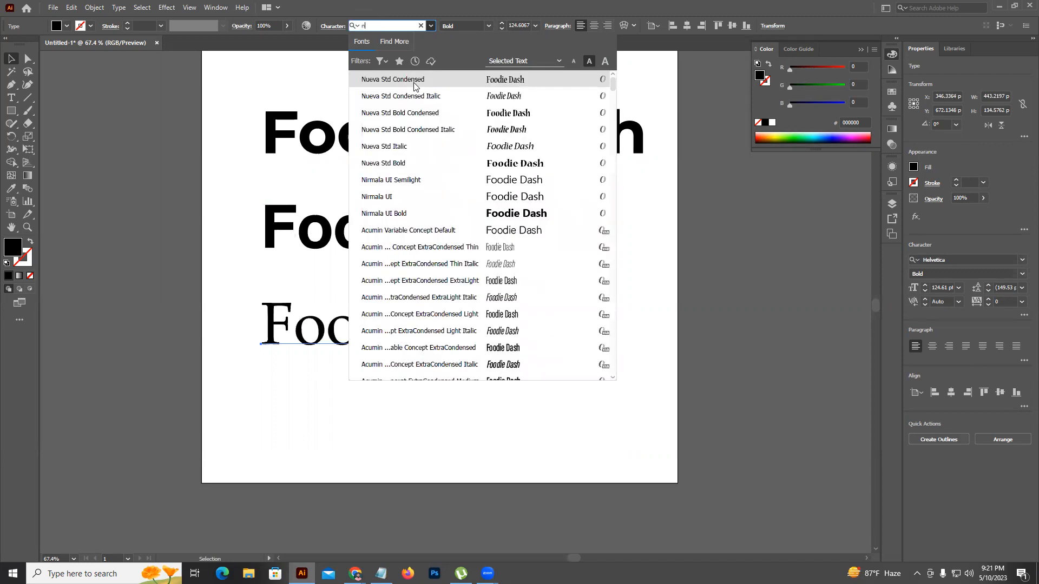
Set the third Foodie Dash text's font to Berlin Sans FB Demi Bold
scroll(434, 113, down, 1)
scroll(433, 113, up, 1)
scroll(517, 169, down, 3)
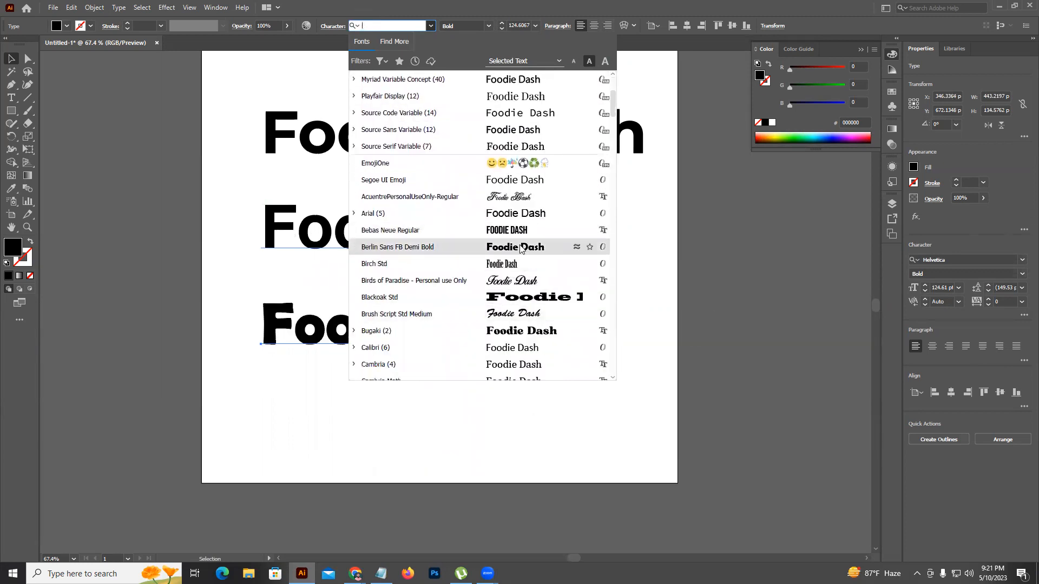
click(520, 248)
Duplicate the Berlin Sans Foodie Dash text directly below itself and set the copy's font to Ebrima Bold
drag(516, 342, 517, 388)
click(428, 25)
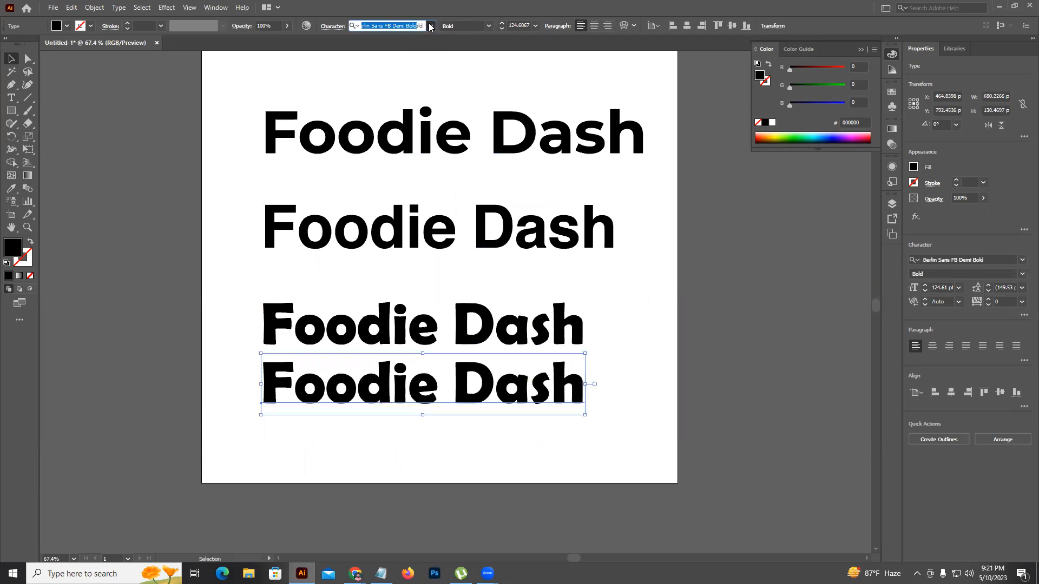
scroll(489, 187, down, 1)
scroll(501, 298, down, 2)
scroll(497, 297, down, 4)
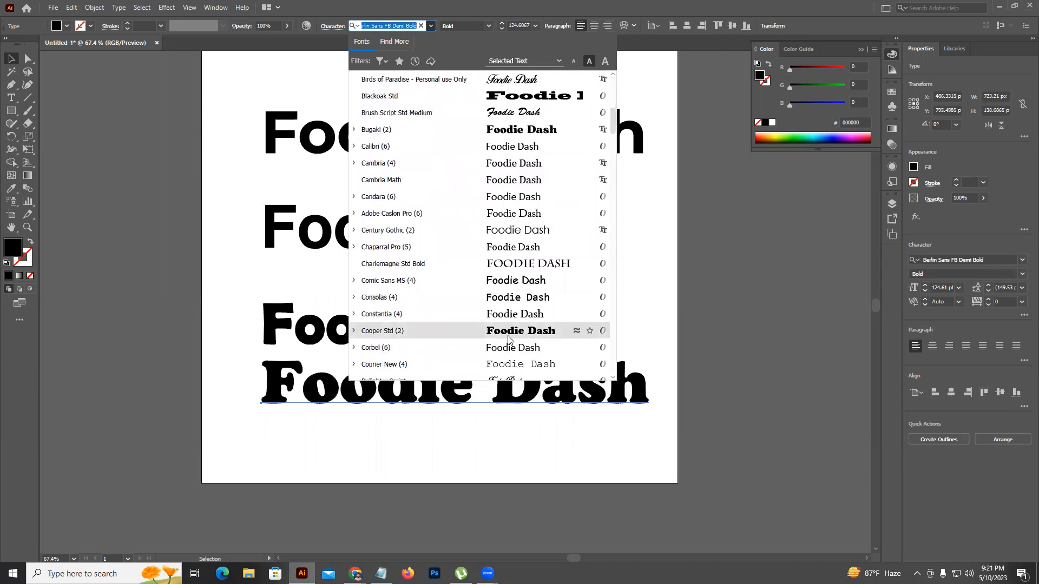
scroll(508, 351, down, 2)
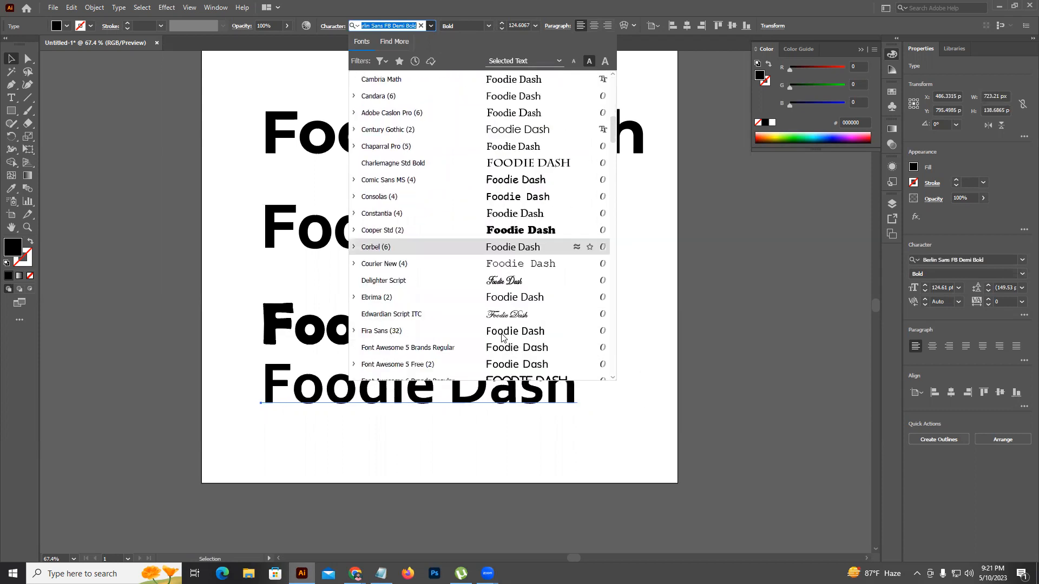
click(507, 298)
click(651, 301)
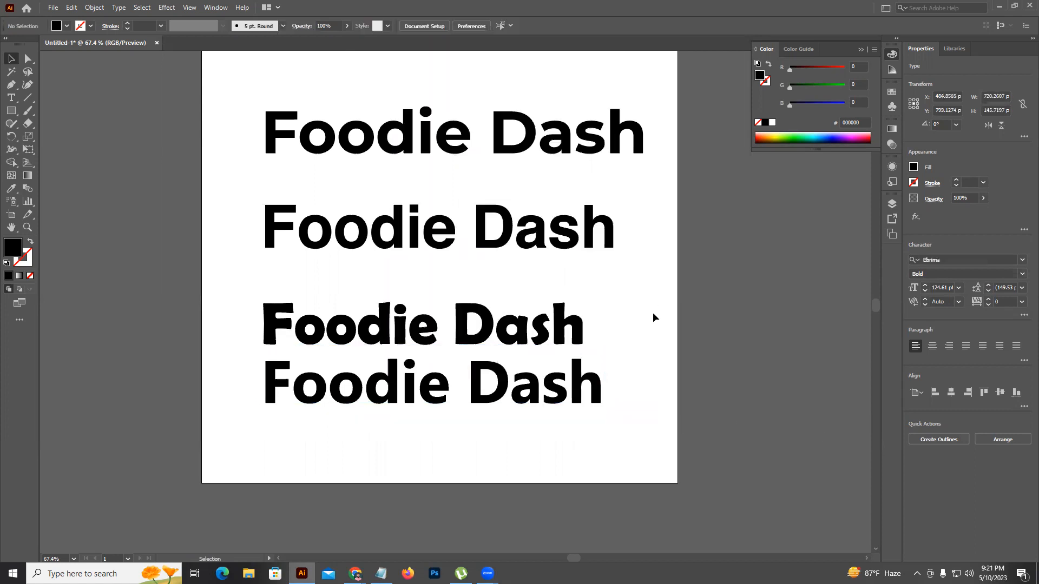
scroll(652, 314, down, 3)
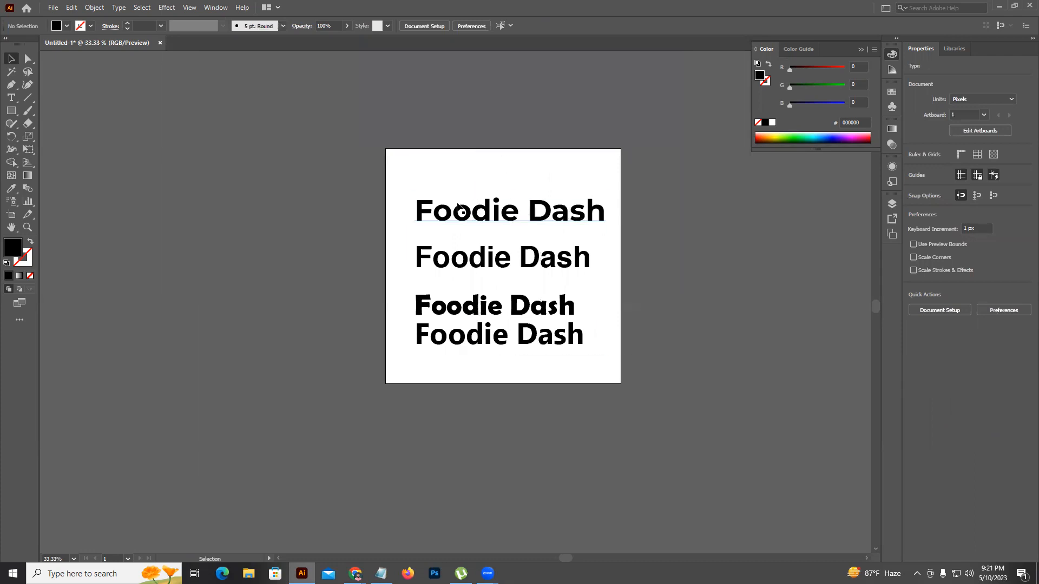
drag(530, 214, 449, 209)
drag(427, 165, 541, 346)
key(ctrl+z)
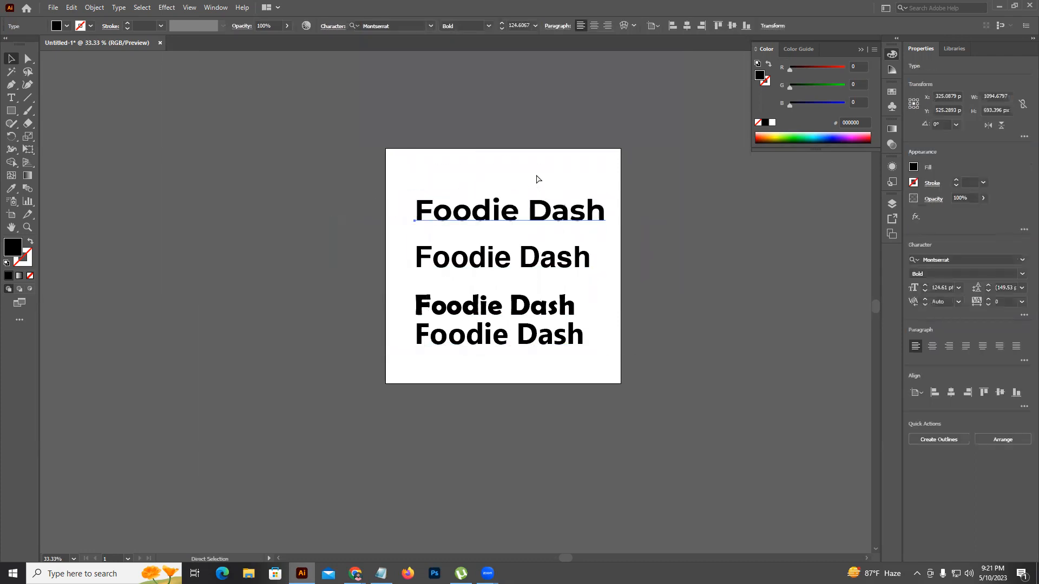
Move all four Foodie Dash texts off the artboard to its left, right-aligned to each other and distributed vertically by their centres
drag(518, 189, 579, 339)
drag(572, 213, 306, 219)
click(683, 25)
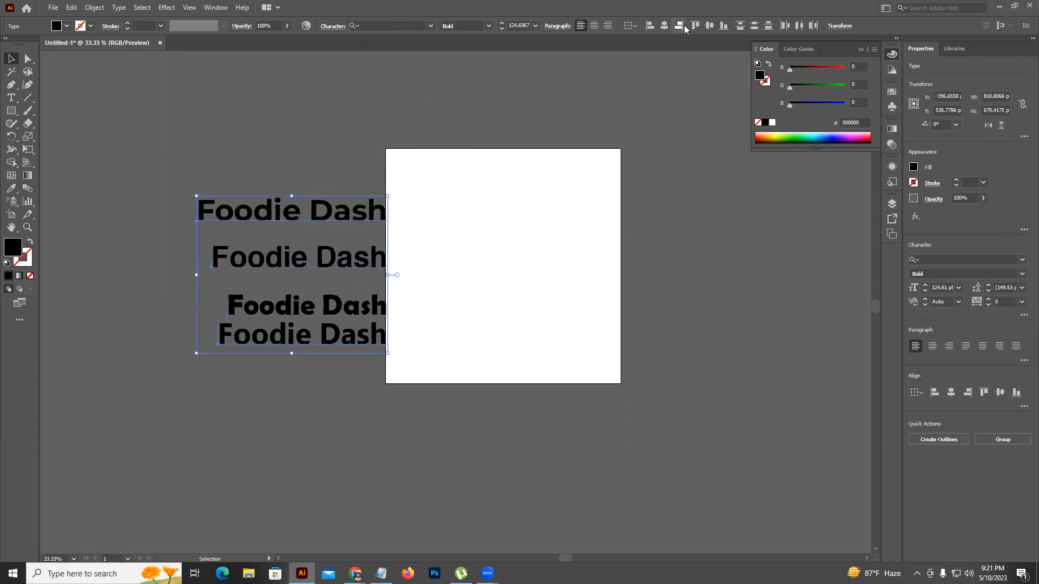
drag(386, 210, 379, 210)
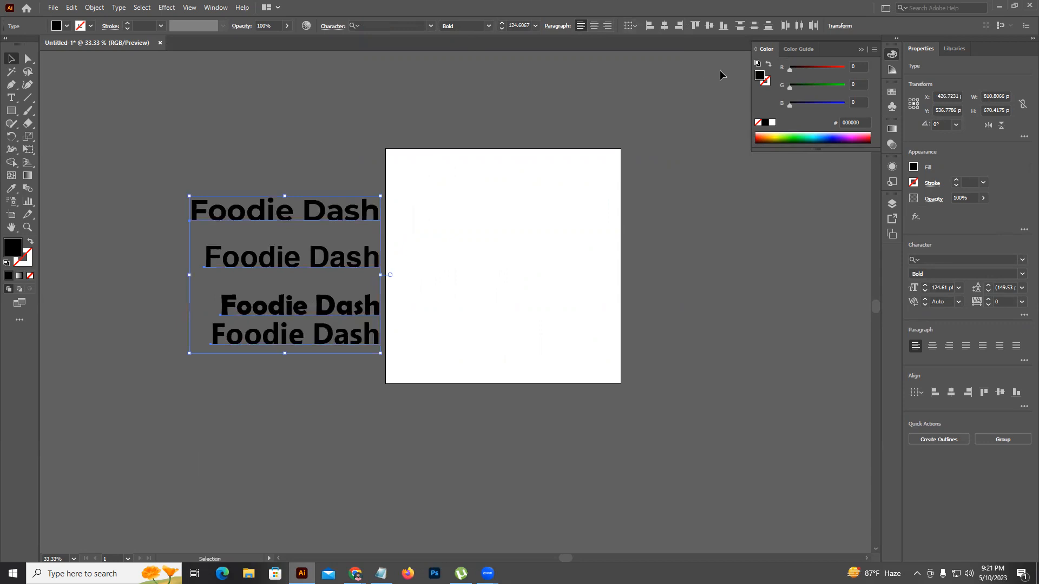
click(756, 26)
click(423, 275)
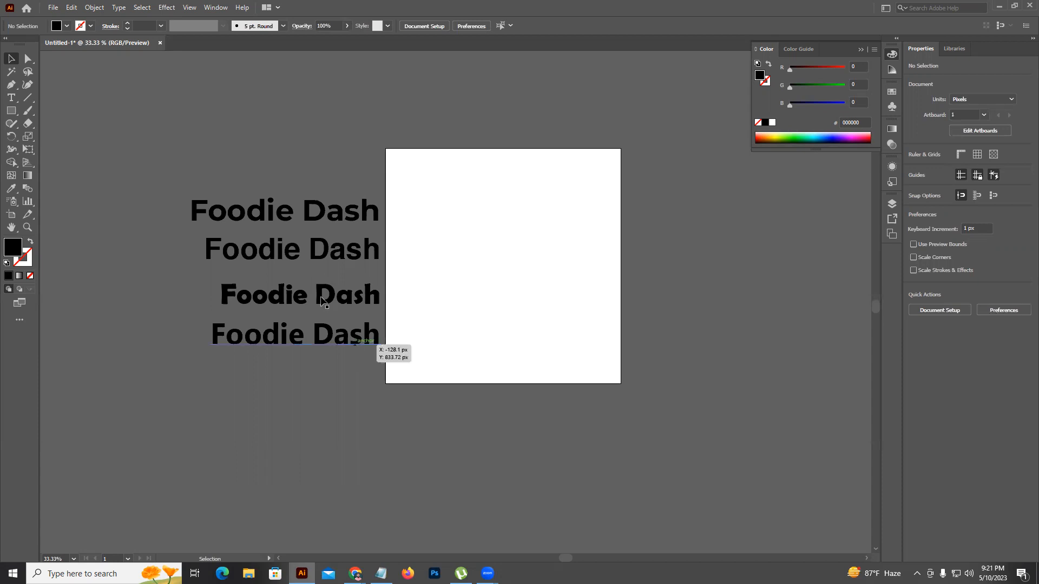
Move the Berlin Sans Foodie Dash text onto the artboard, slightly below its middle, leaving the other versions outside
scroll(273, 276, up, 2)
drag(365, 321, 694, 328)
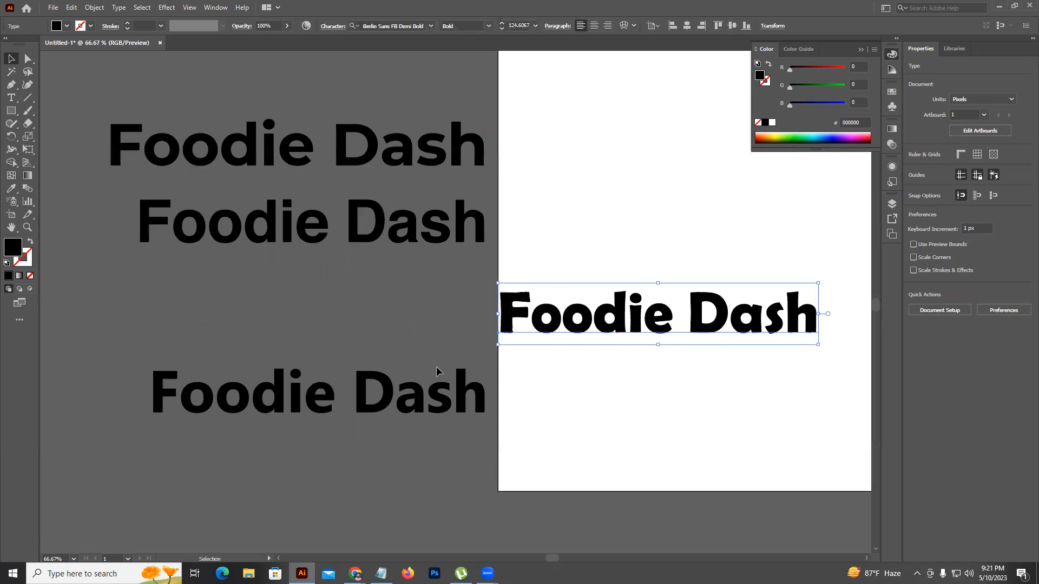
drag(436, 366, 239, 385)
drag(481, 352, 571, 356)
click(516, 277)
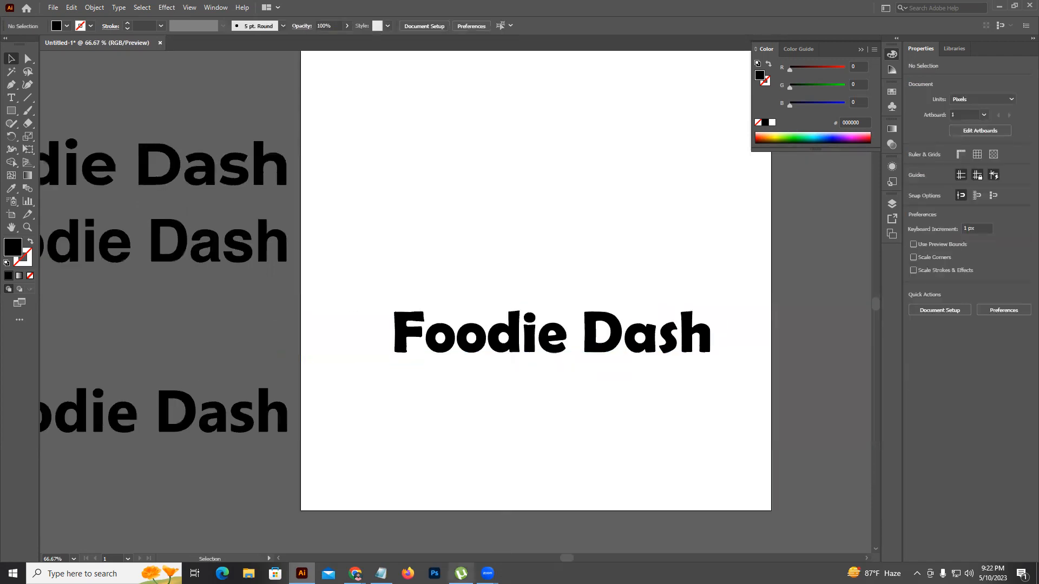
Switch to the Chrome browser and search Google Images for "food logo color" in a new tab
mouse_move(356, 573)
click(332, 527)
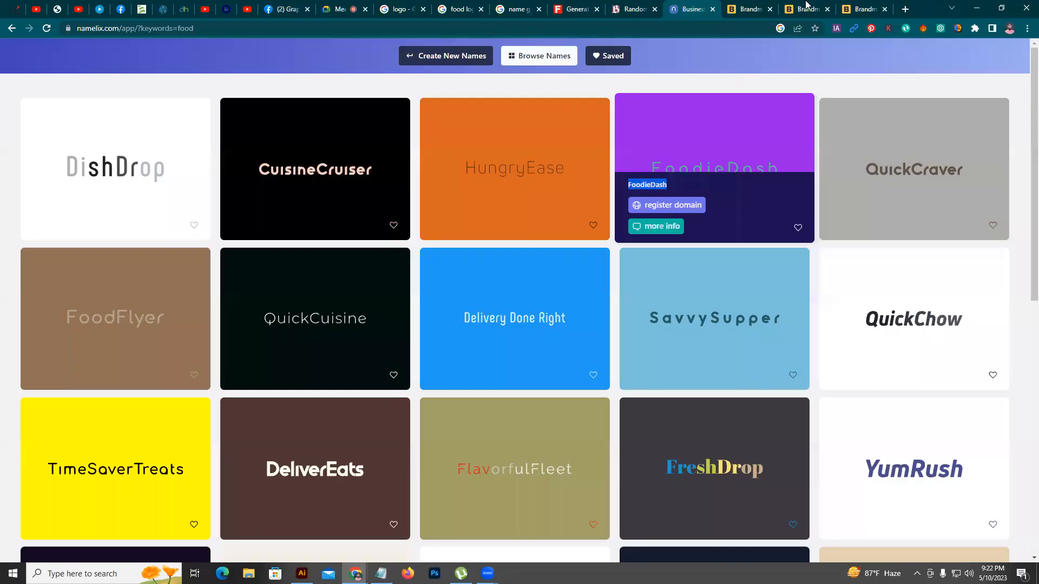
click(895, 5)
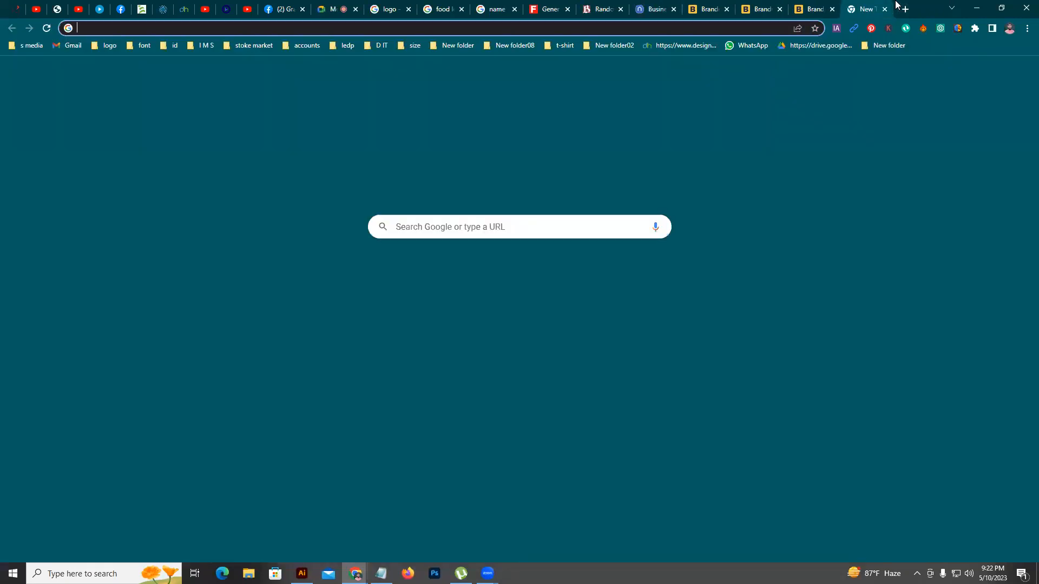
text(food logo)
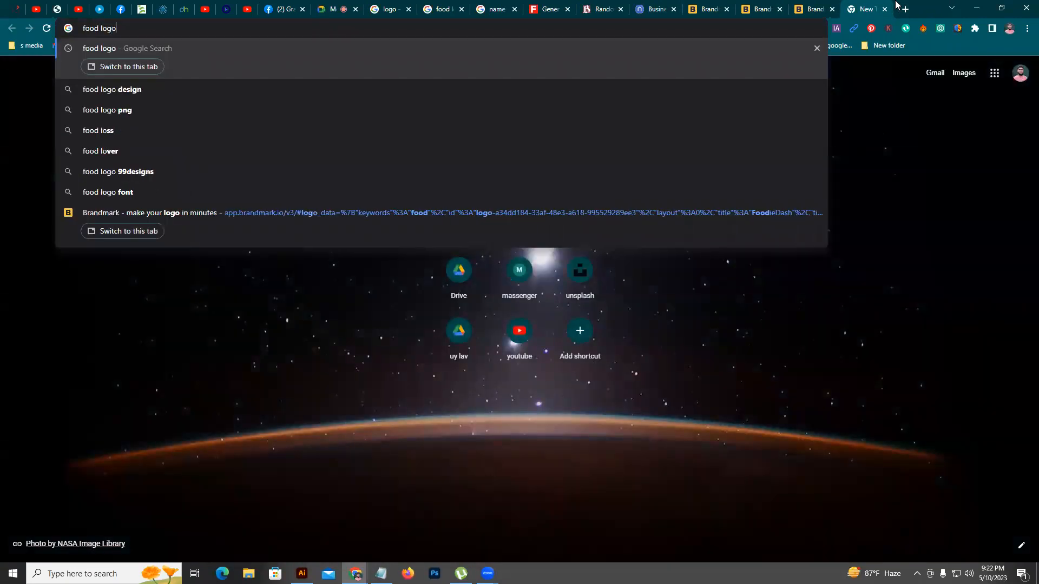
text( color)
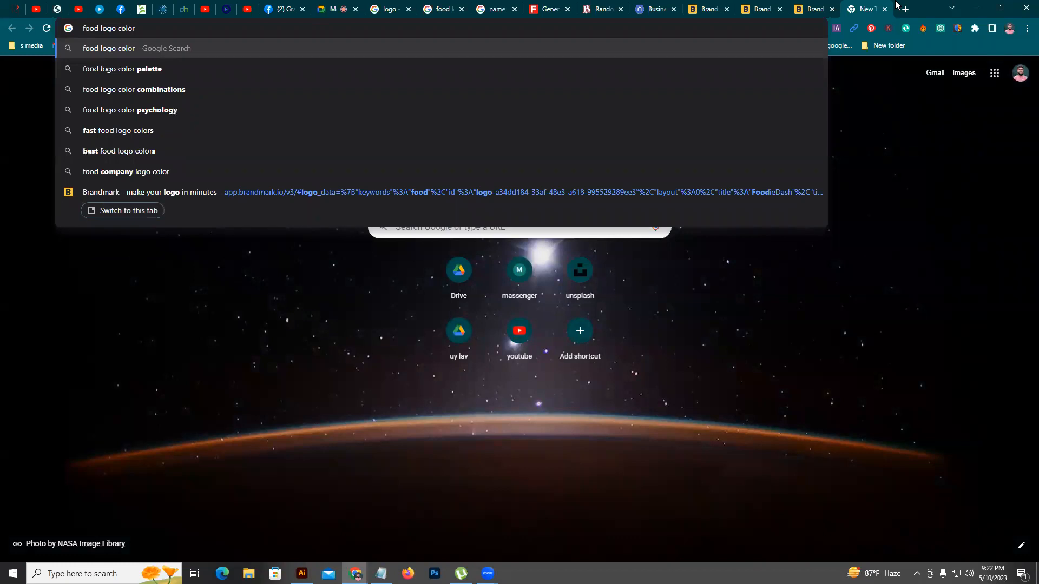
key(Return)
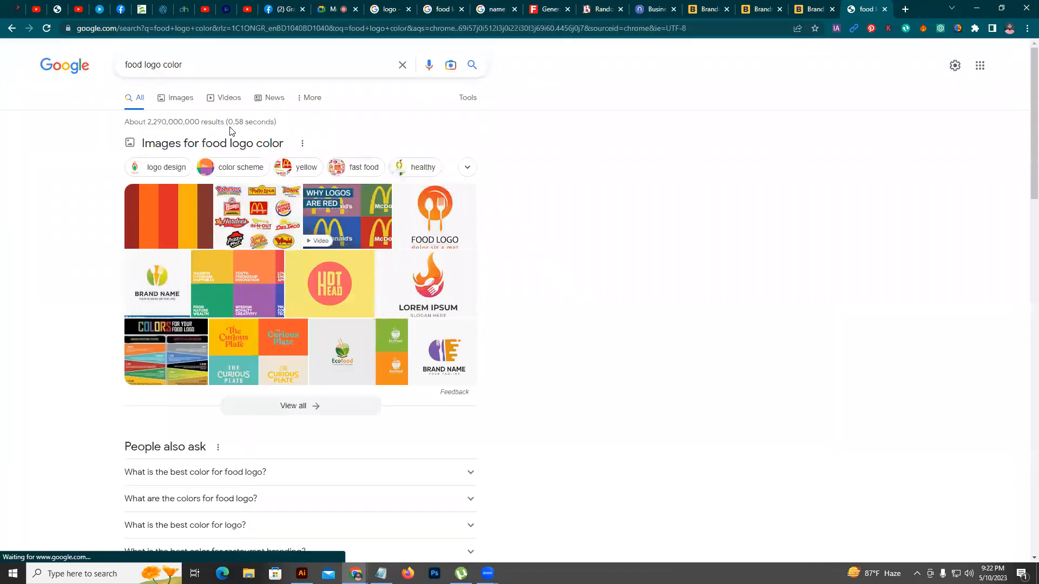
click(170, 102)
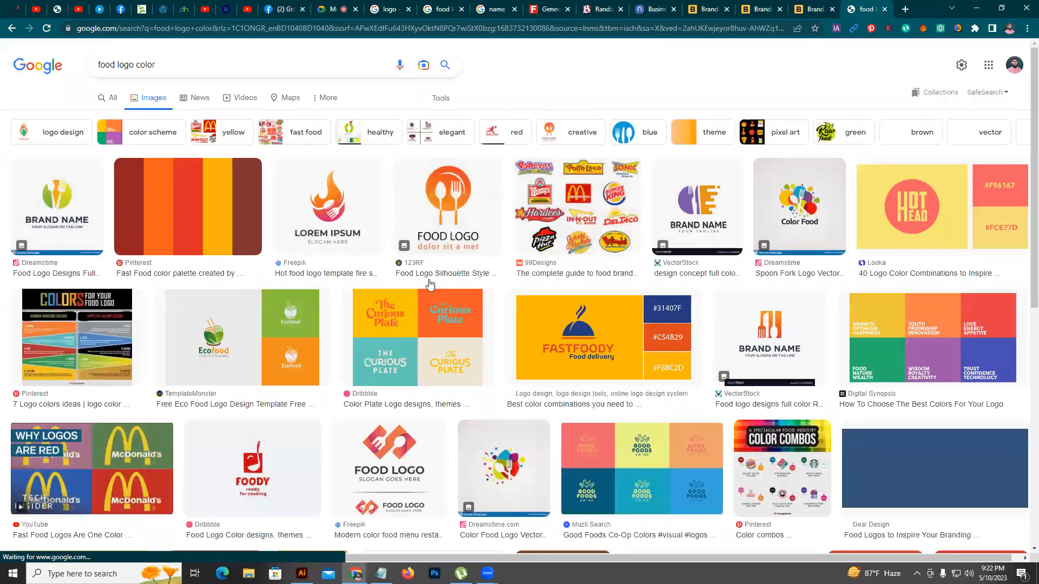
Open unsplash.com in a new browser tab and search its photos for "food"
click(905, 10)
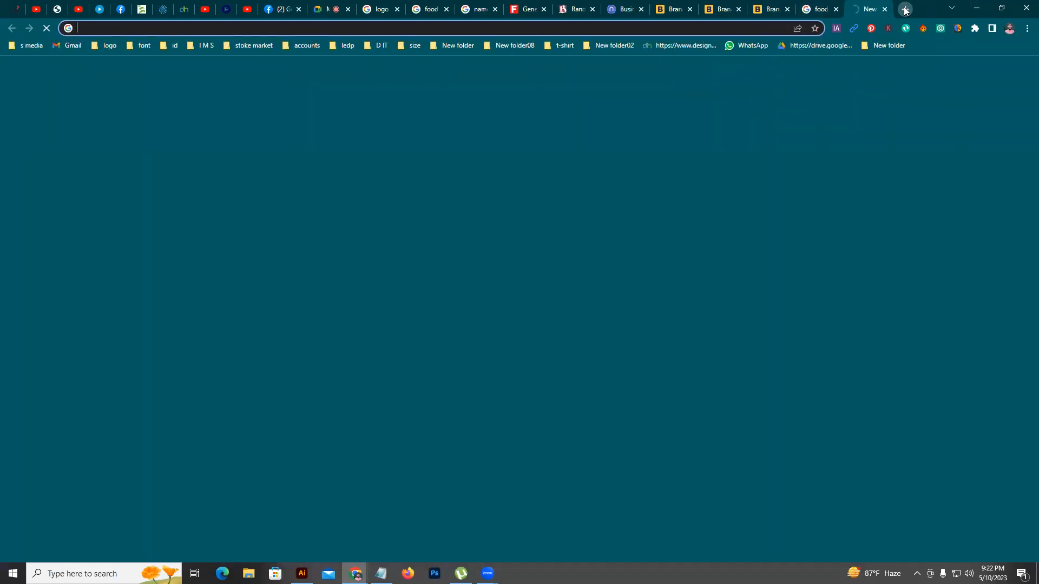
text(uns)
key(Return)
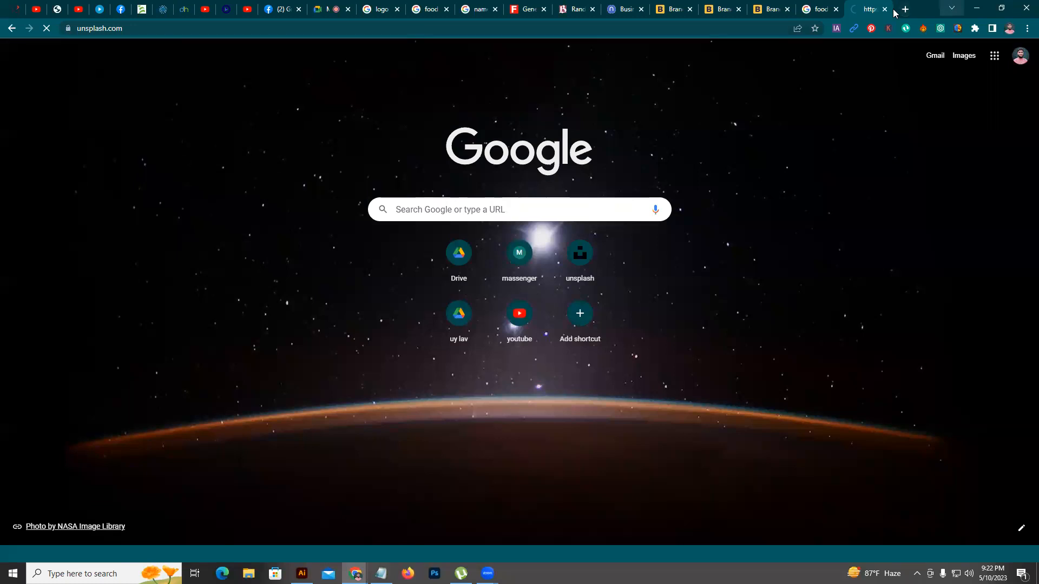
click(354, 275)
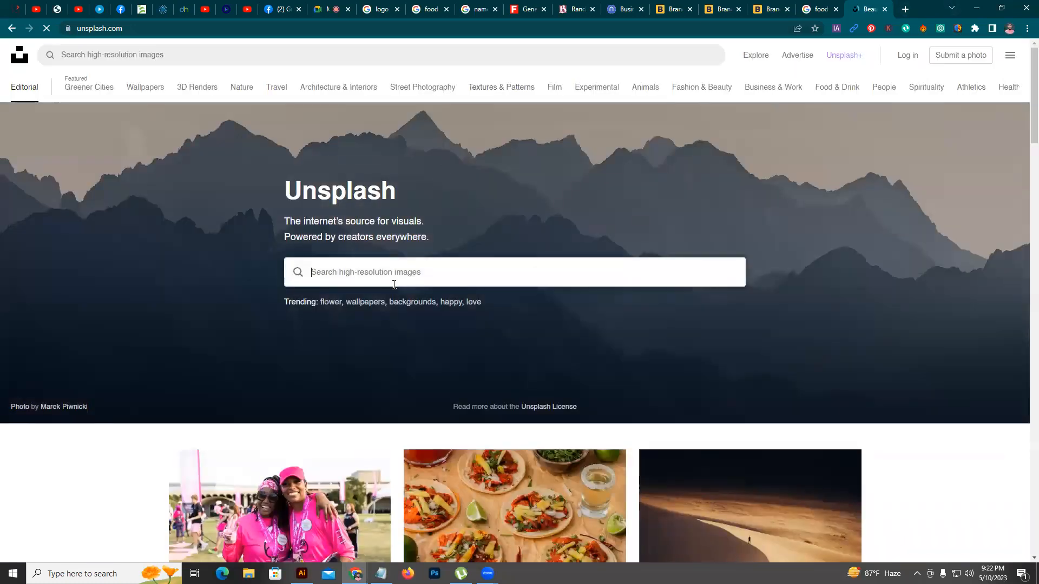
text(food)
key(Return)
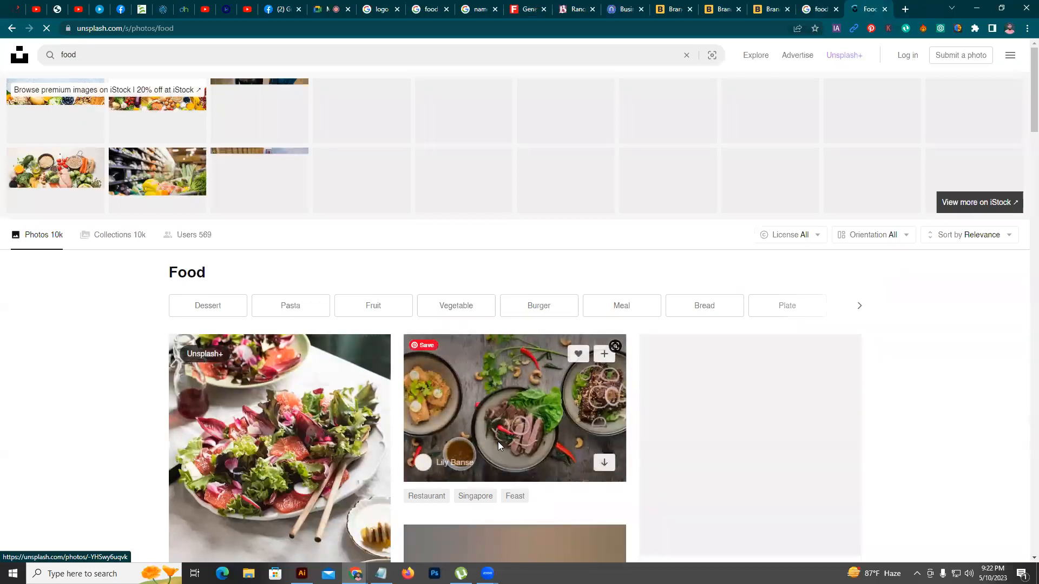
Download the salad bowl photo with eggs and corn as a JPEG and place it in the Illustrator document
scroll(563, 276, down, 4)
scroll(554, 206, down, 2)
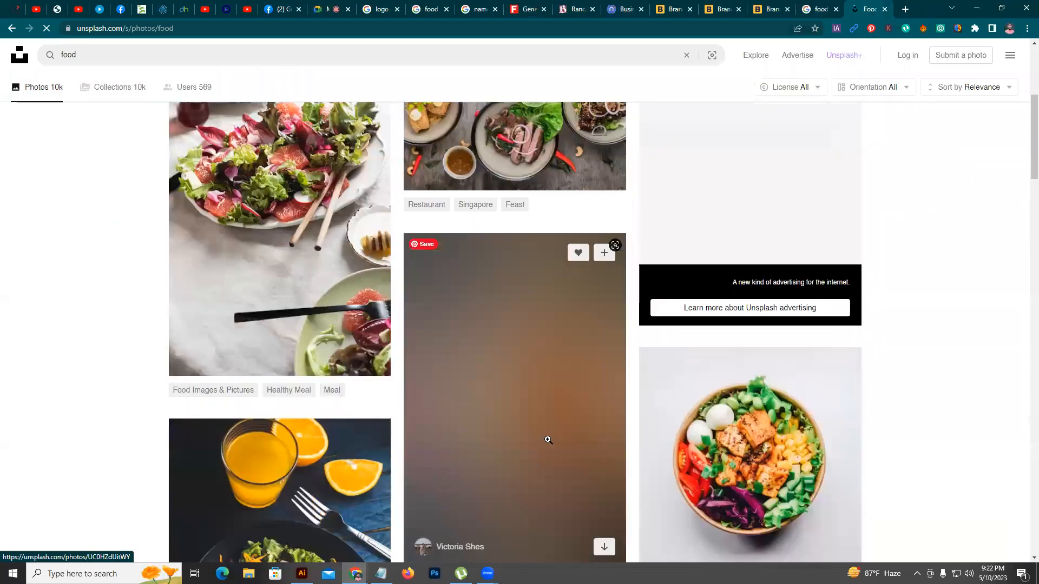
scroll(449, 295, up, 2)
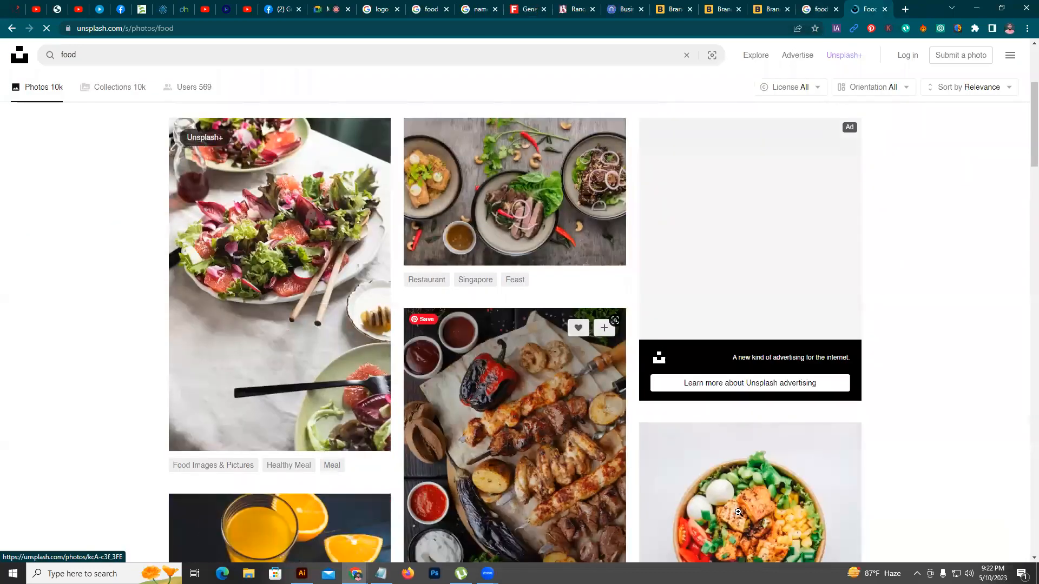
scroll(749, 423, down, 3)
click(746, 404)
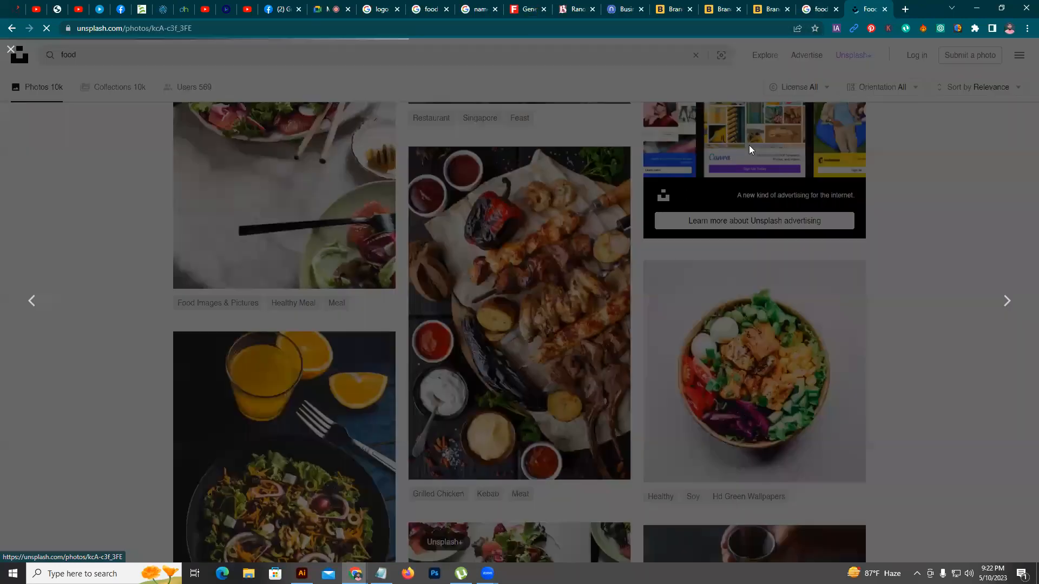
click(890, 65)
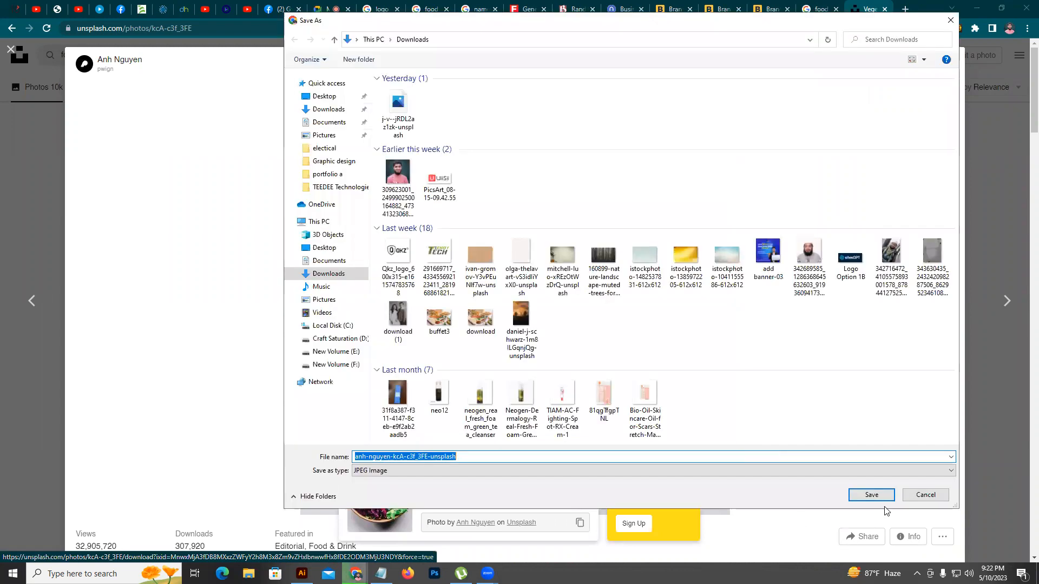
click(883, 494)
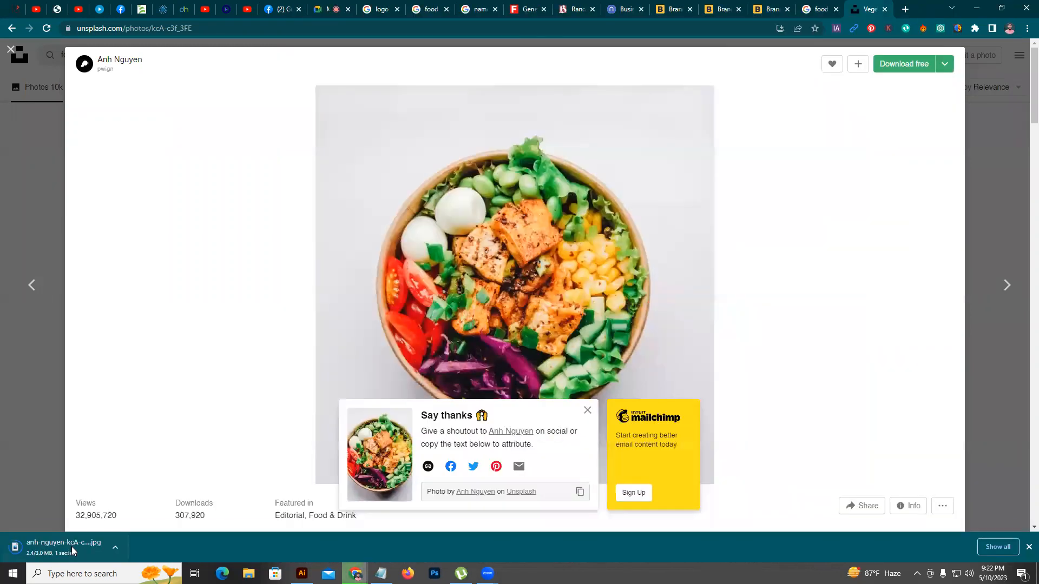
scroll(366, 378, down, 10)
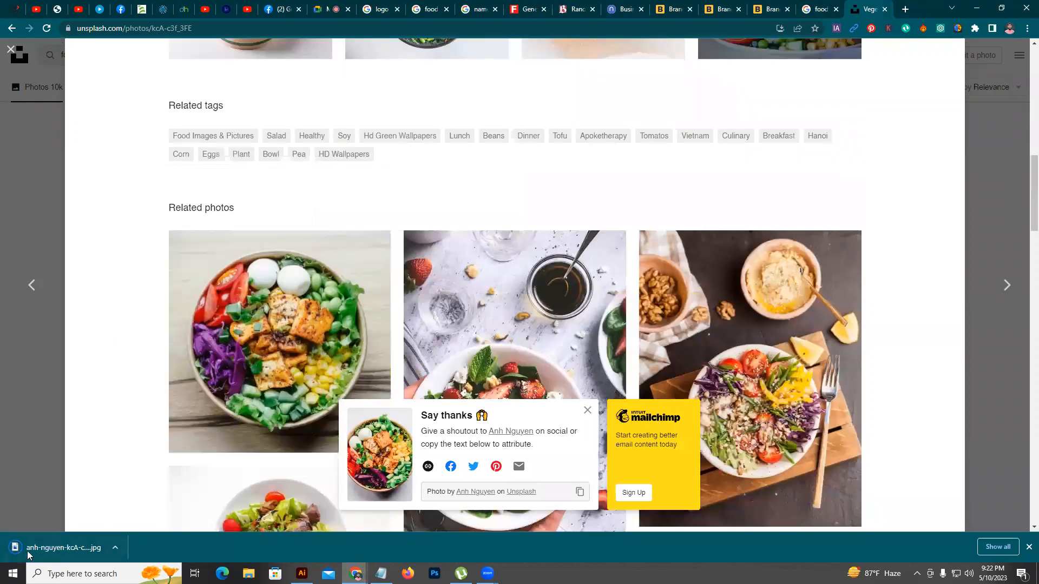
drag(44, 554, 483, 328)
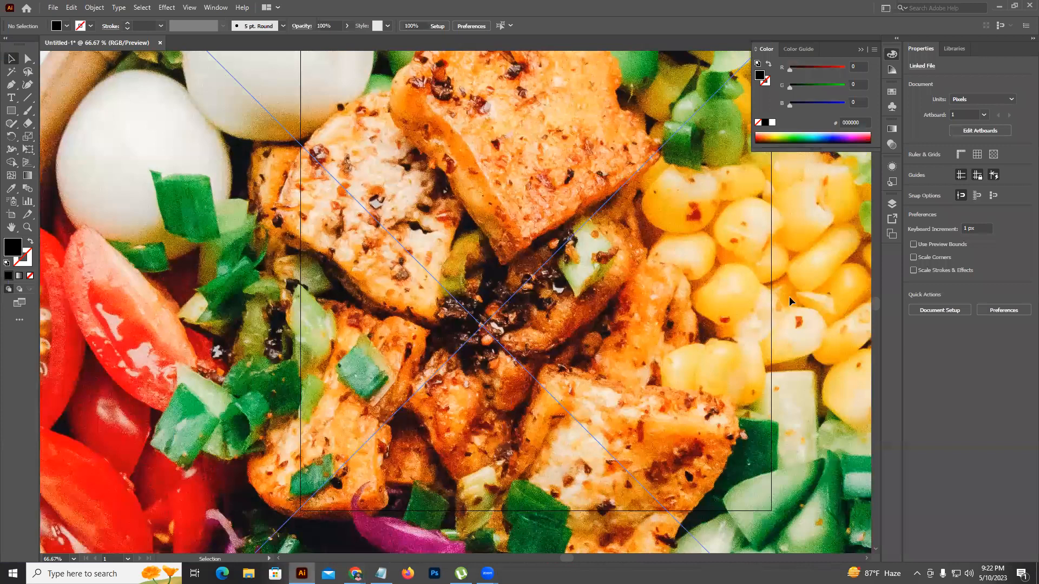
Scale the salad photo down to about 532 px square, set it across the artboard's right edge beside the text and embed it
key(ctrl+minus)
key(ctrl+minus)
key(ctrl+minus)
drag(760, 296, 648, 296)
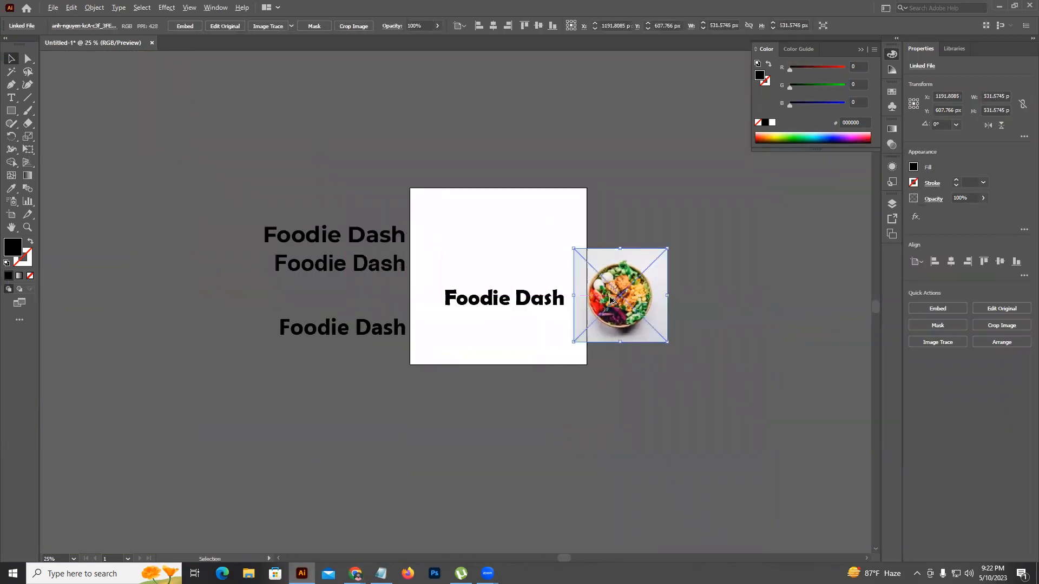
key(ctrl+plus)
key(ctrl+plus)
key(ctrl+plus)
drag(664, 405, 705, 464)
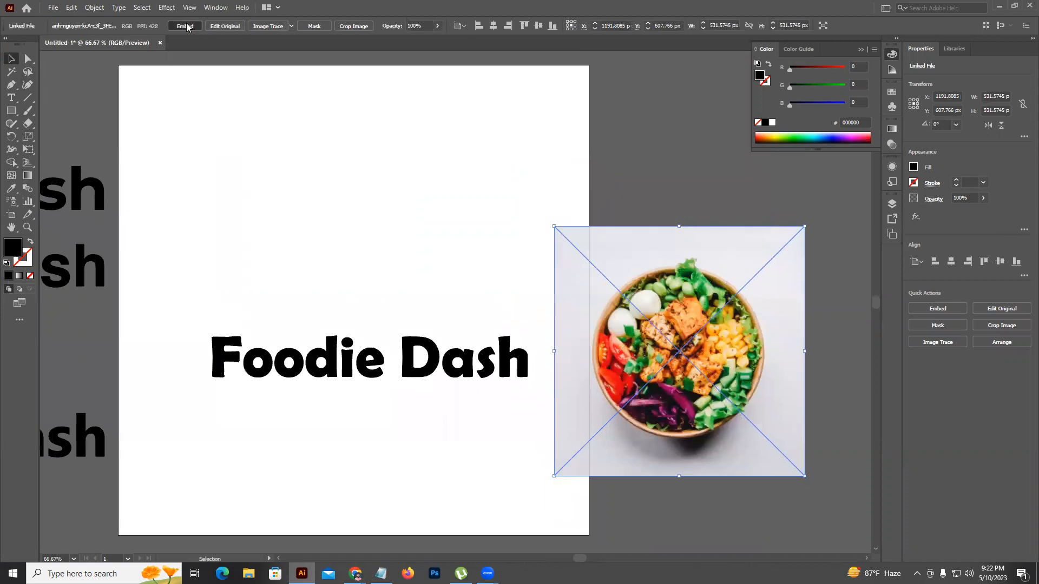
click(355, 132)
scroll(281, 139, right, 3)
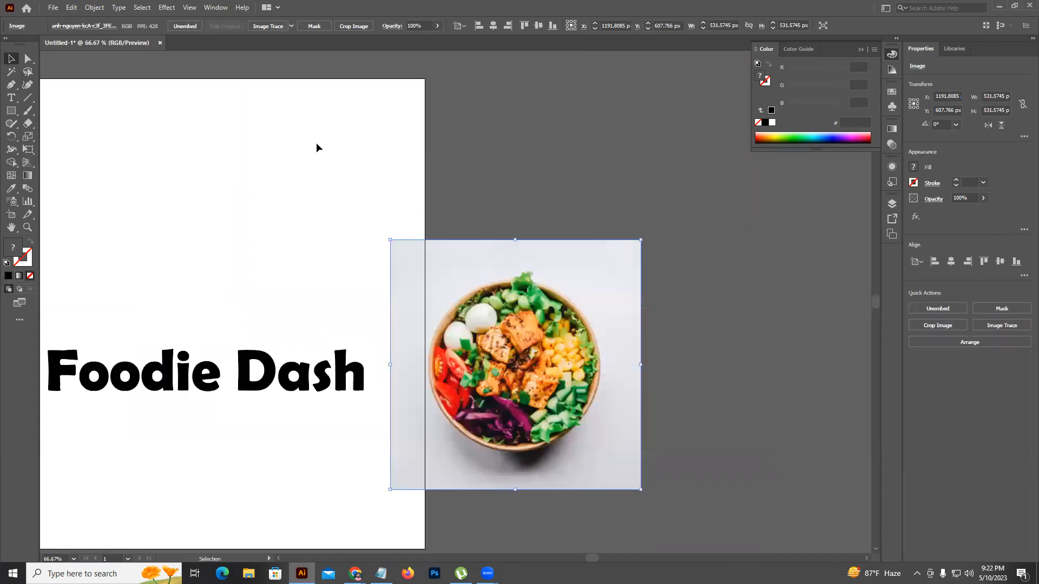
Draw a black rectangle about 95 by 31 px above the salad photo and duplicate it just below
click(11, 110)
drag(492, 186, 538, 200)
click(14, 60)
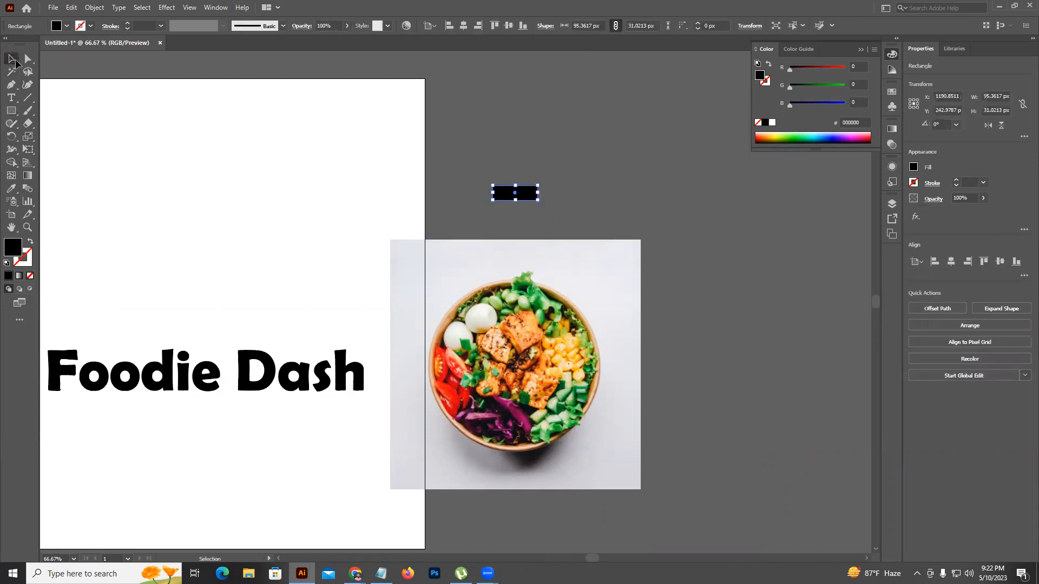
scroll(562, 222, up, 3)
drag(523, 192, 524, 216)
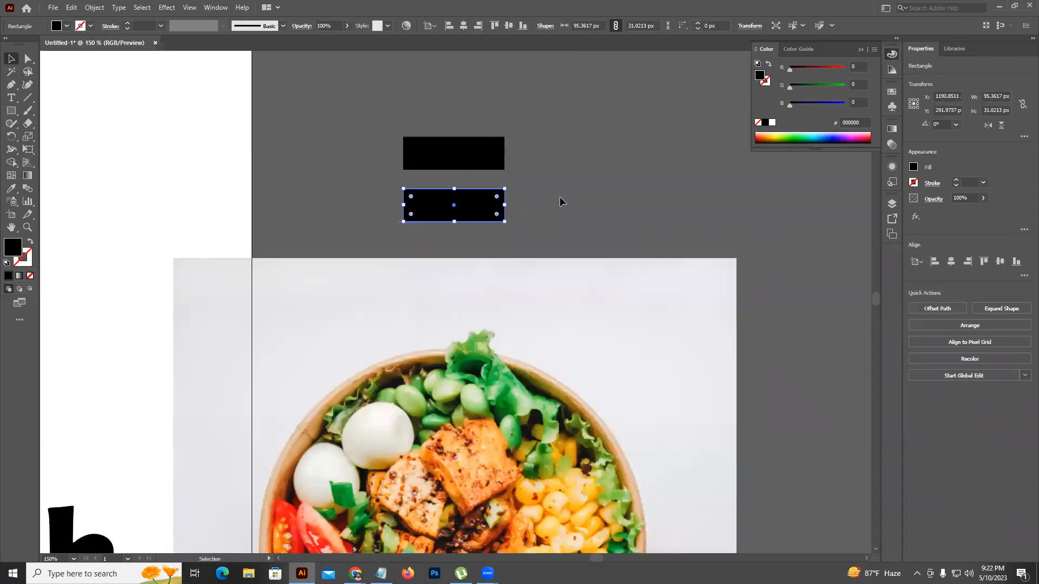
scroll(564, 212, down, 3)
click(583, 228)
drag(592, 226, 597, 227)
scroll(596, 225, up, 2)
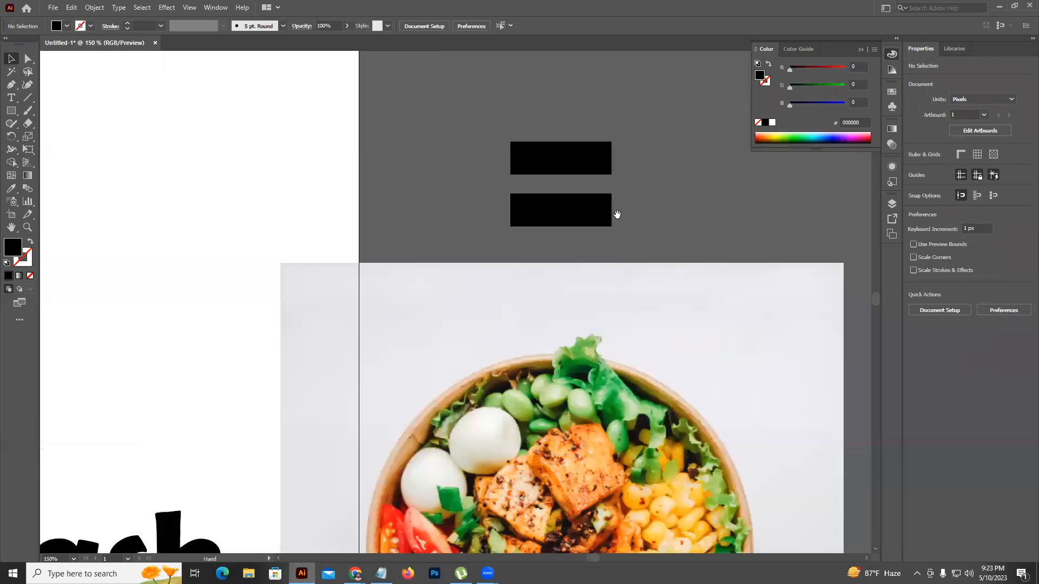
Try several greens sampled from the salad as the lower rectangle's fill, ending on 069E21
click(574, 200)
key(i)
click(595, 361)
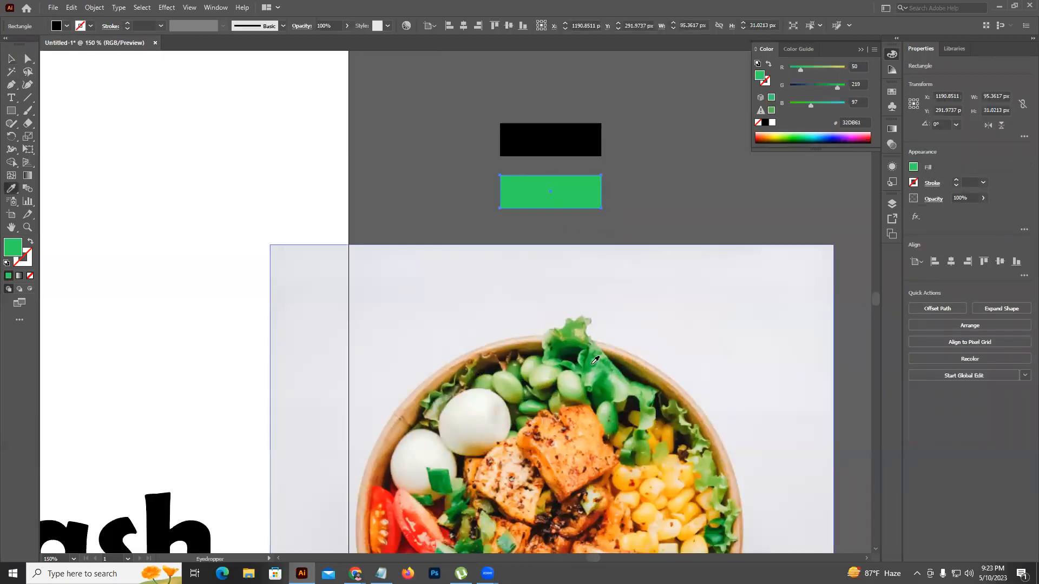
click(604, 373)
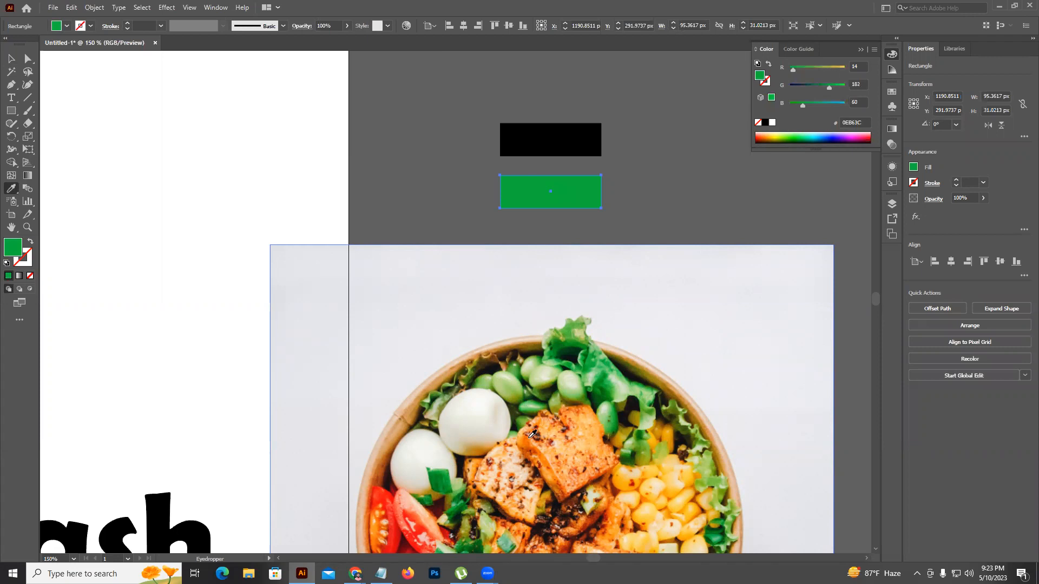
click(442, 477)
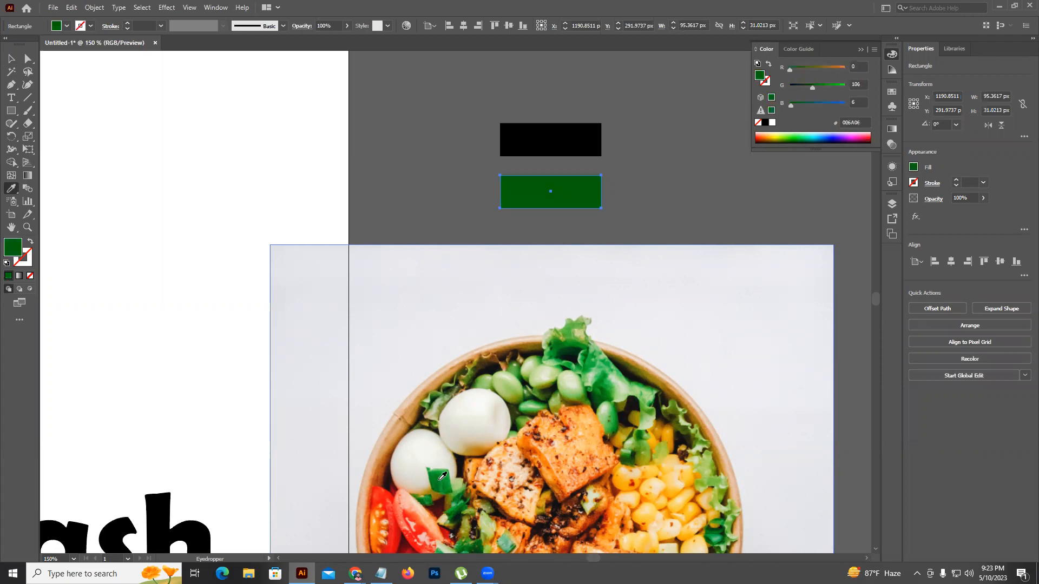
click(708, 480)
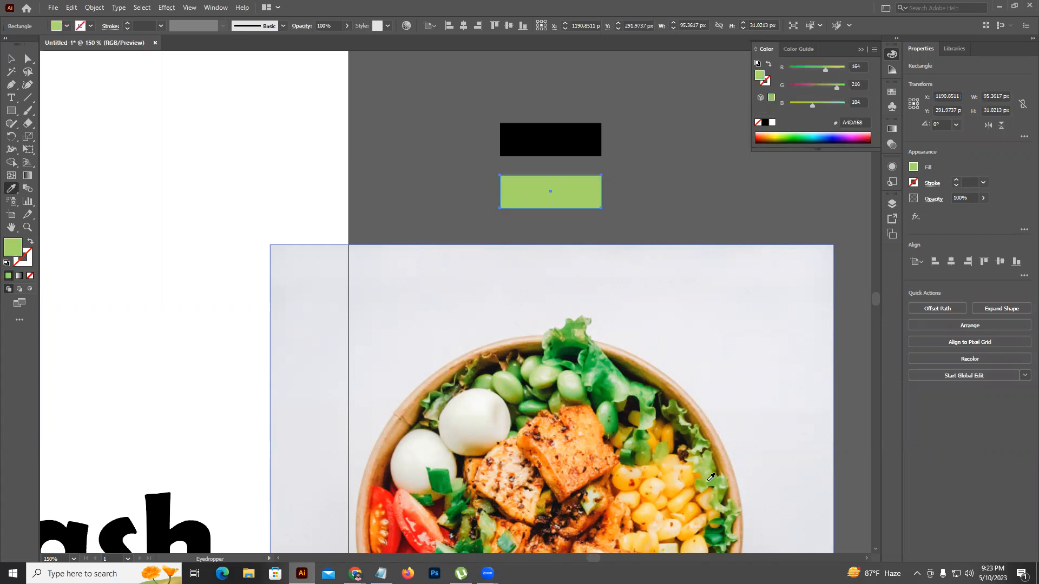
click(708, 471)
click(709, 467)
click(612, 385)
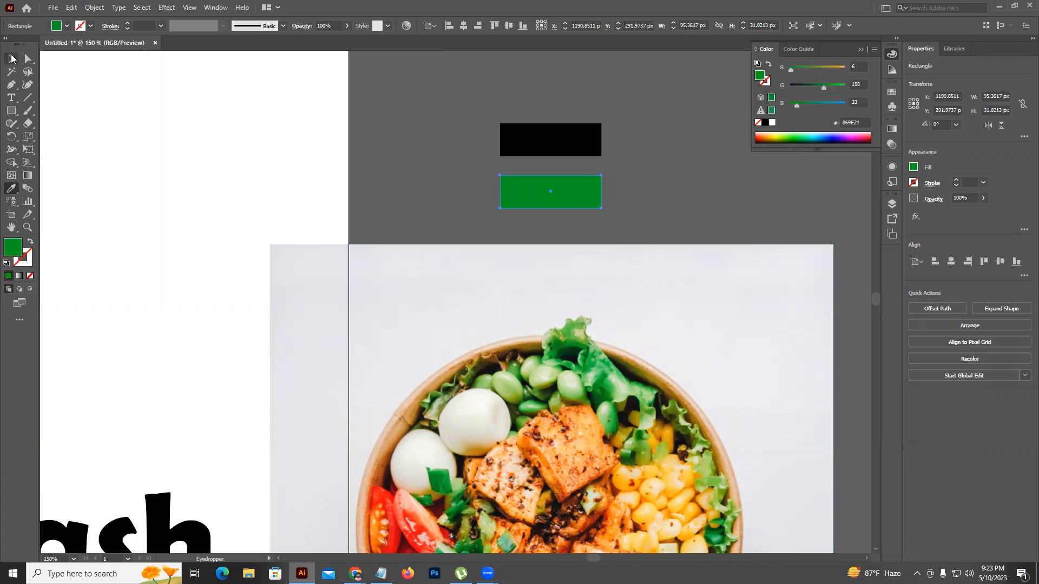
Fill the upper rectangle with a tomato red sampled from the photo and darken it to BC0400
click(12, 58)
click(539, 148)
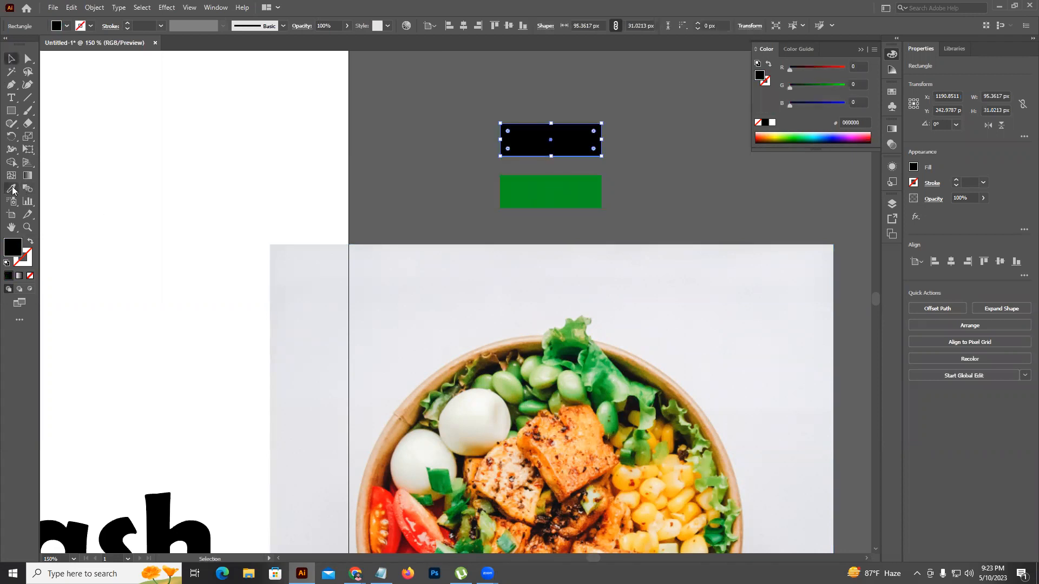
click(12, 189)
drag(336, 451, 361, 392)
click(411, 438)
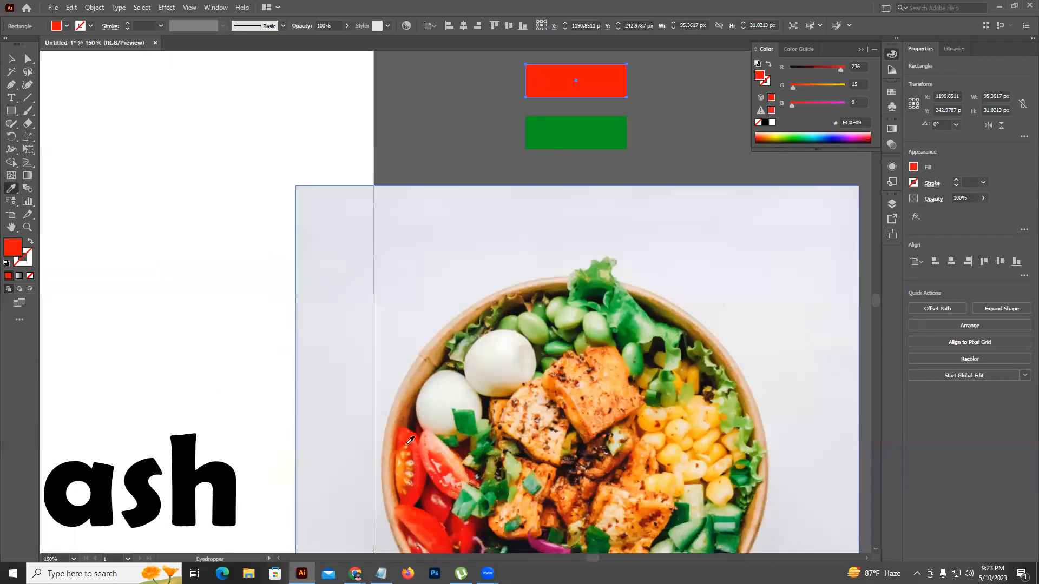
click(410, 440)
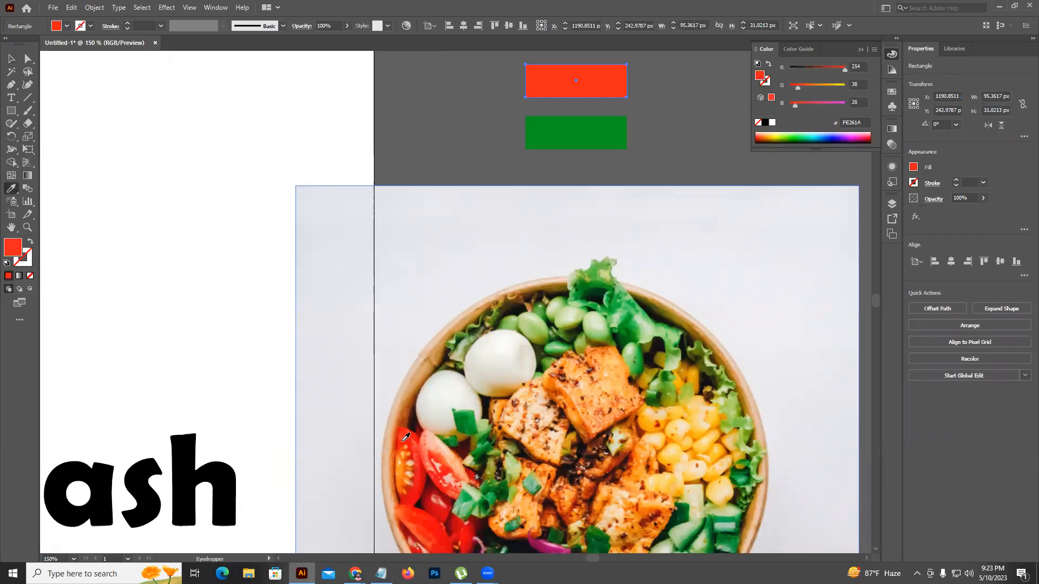
double_click(12, 250)
click(514, 250)
click(636, 219)
scroll(573, 418, down, 2)
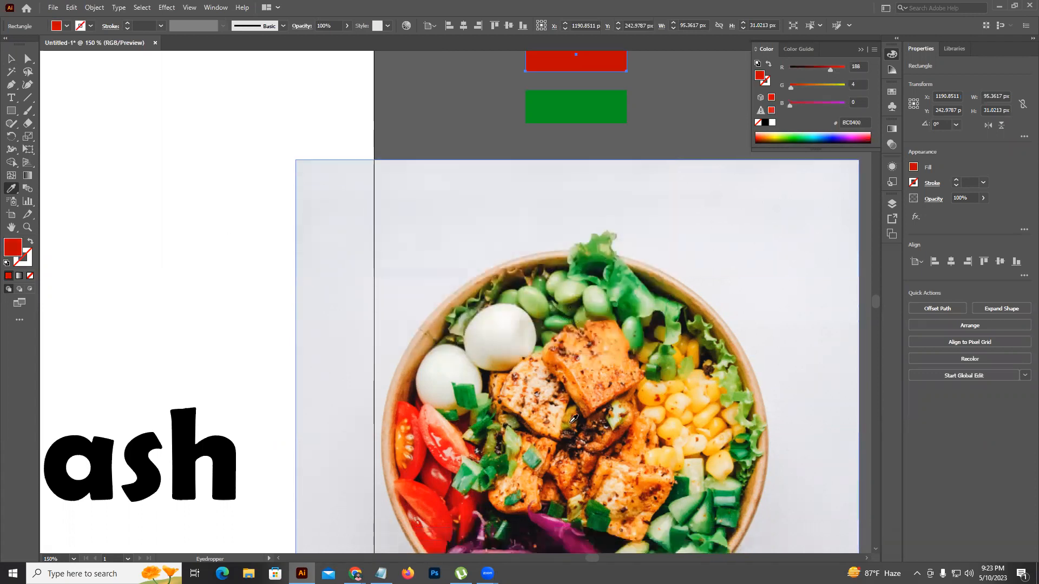
Fill the upper rectangle with an amber tone sampled from the photo and brighten it to F2A100
click(598, 428)
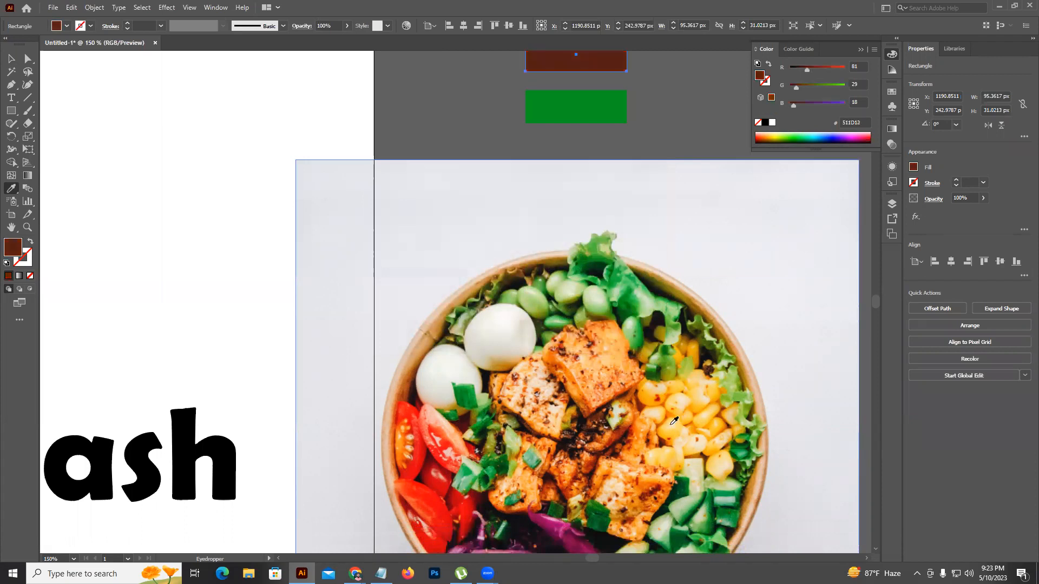
click(570, 415)
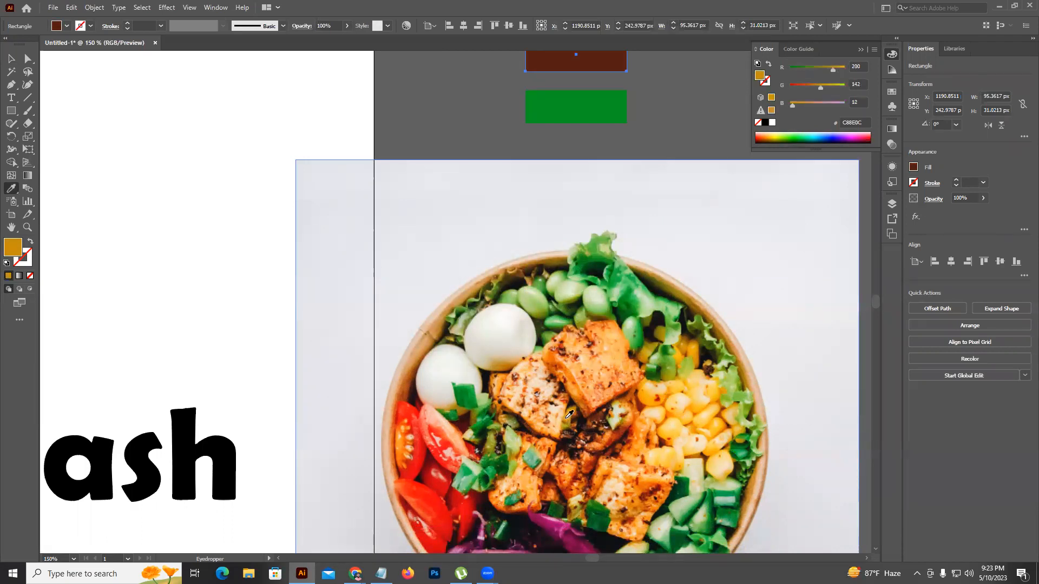
scroll(581, 377, up, 3)
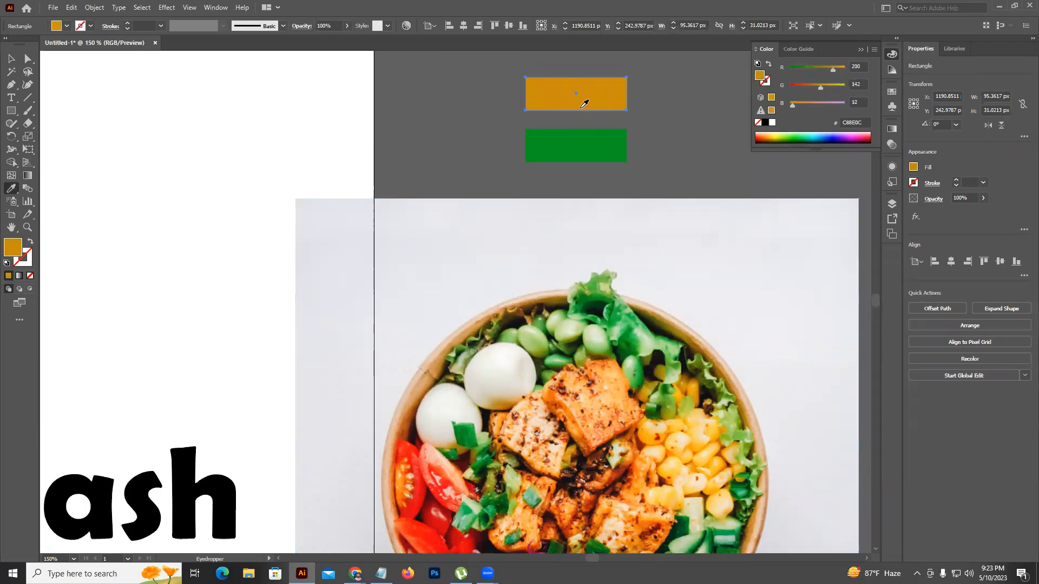
double_click(20, 252)
drag(499, 230, 518, 223)
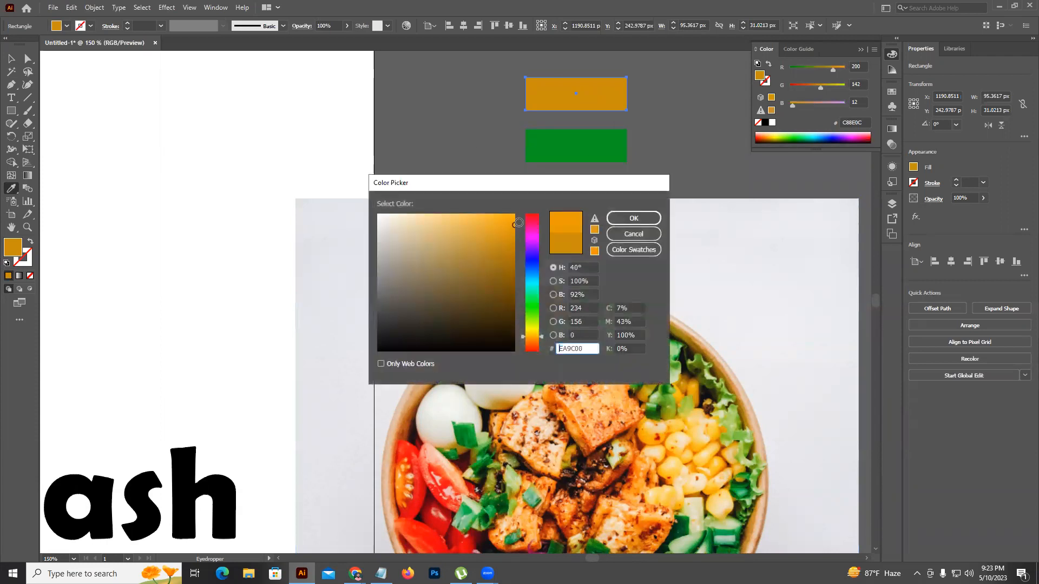
click(633, 218)
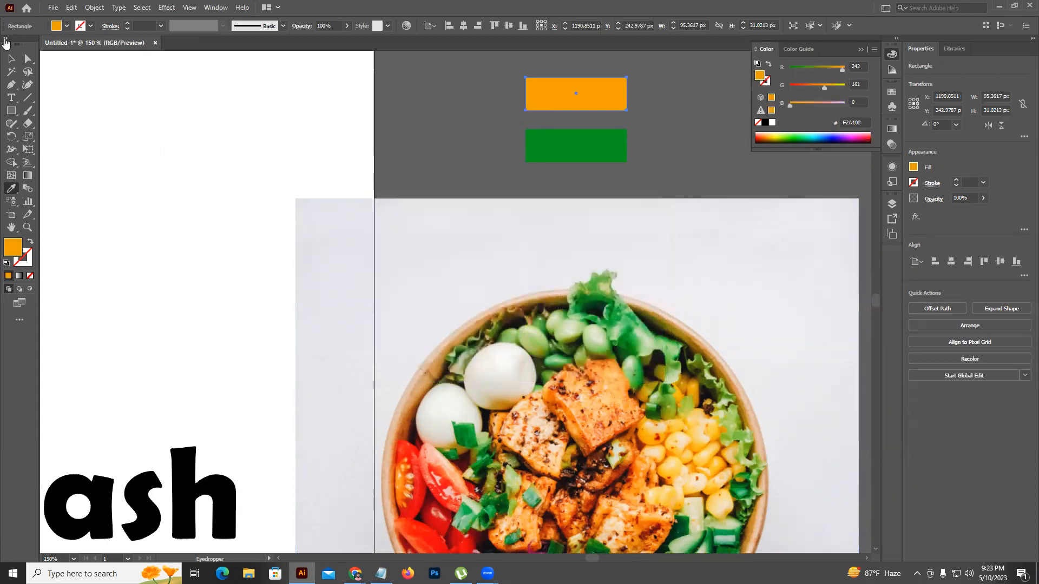
Fill the lower rectangle with the dark purple 75004B sampled from the red cabbage in the photo
click(16, 62)
drag(591, 160, 527, 123)
click(525, 120)
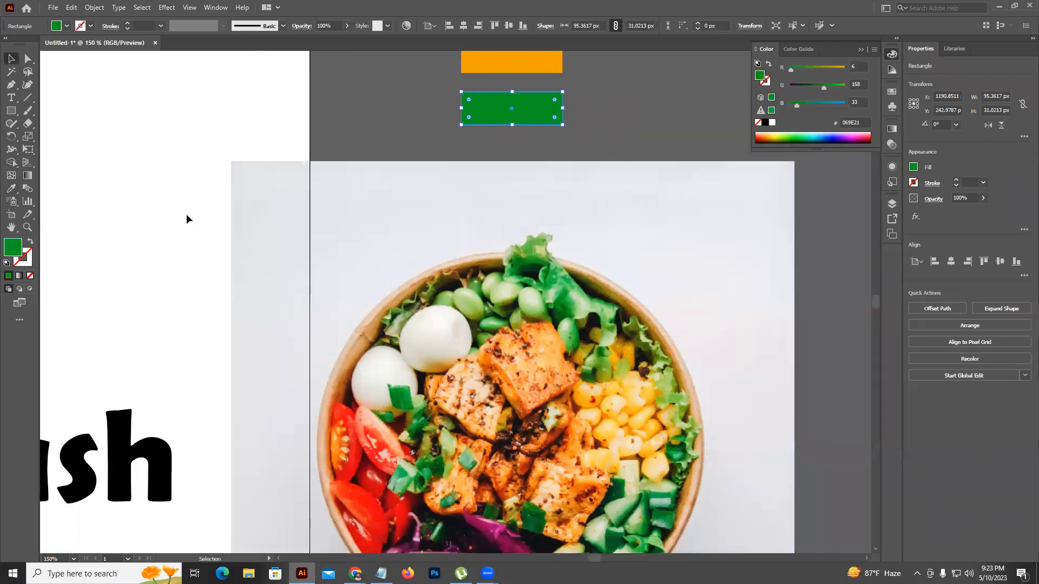
click(11, 188)
scroll(539, 481, down, 1)
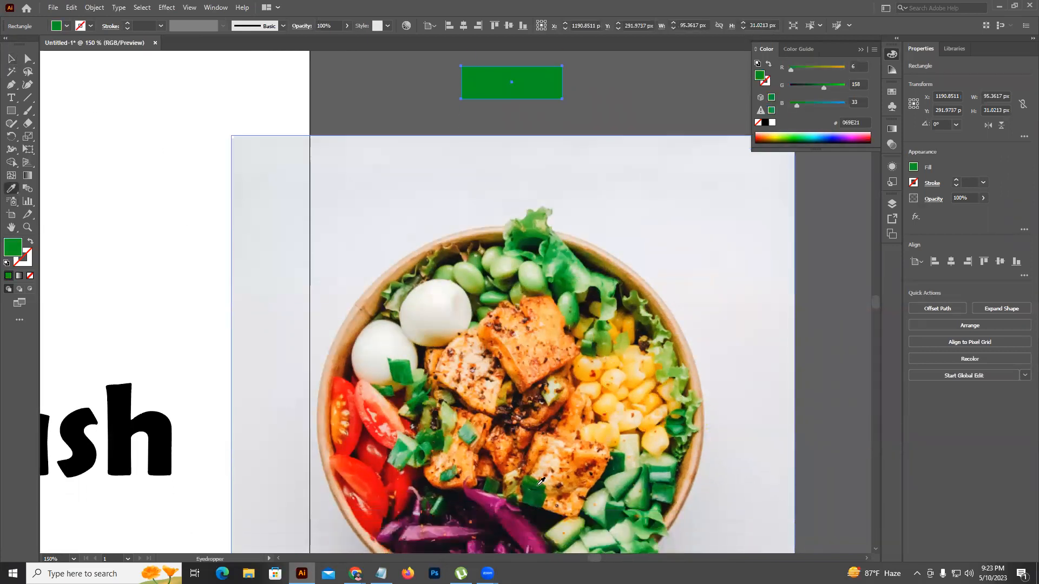
click(504, 498)
scroll(615, 67, up, 3)
scroll(615, 67, left, 2)
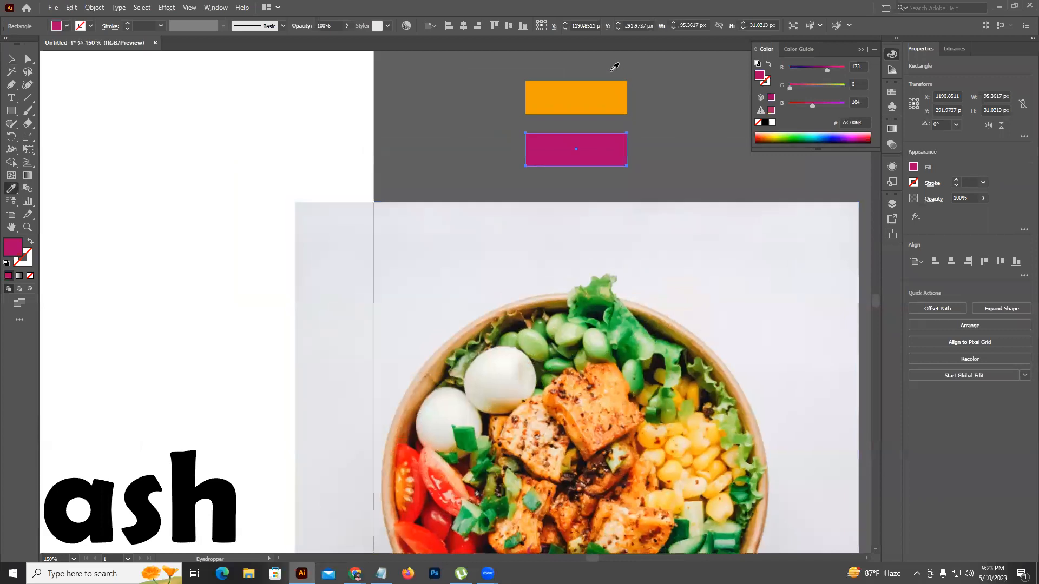
scroll(618, 218, down, 5)
scroll(619, 218, right, 2)
scroll(509, 524, right, 1)
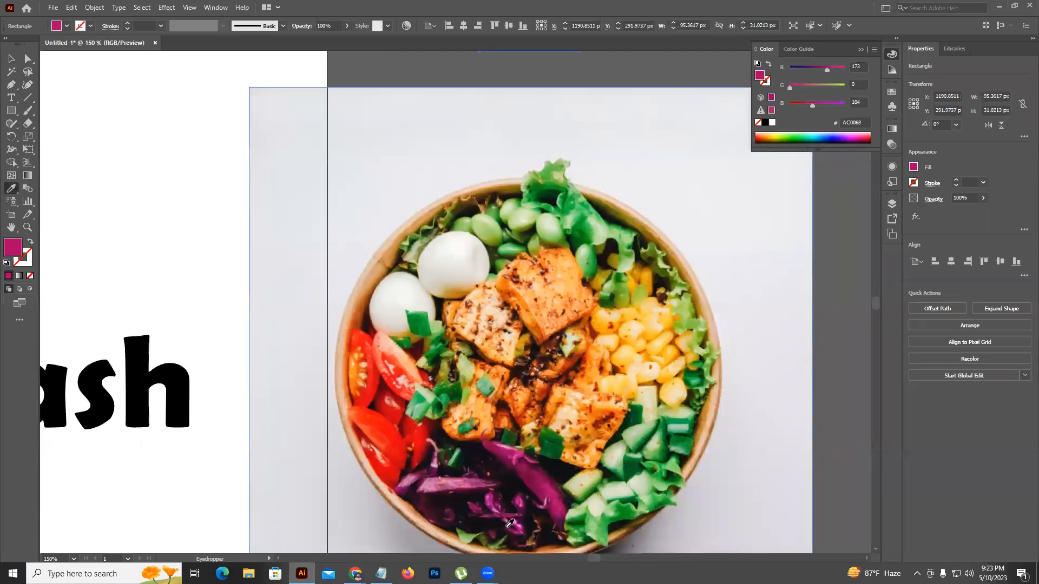
click(502, 514)
click(11, 59)
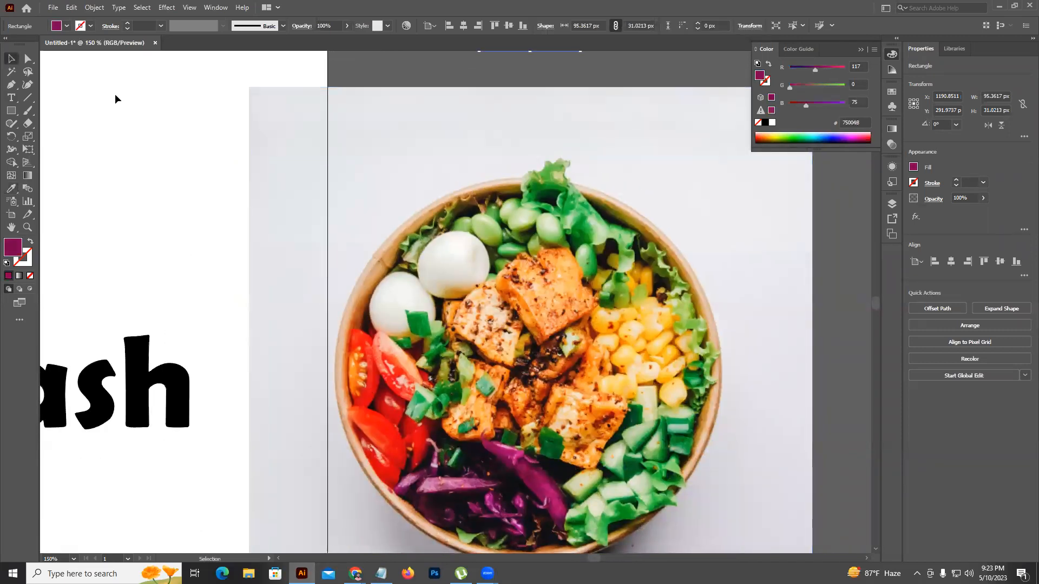
Move both colour swatches onto the artboard above the Foodie Dash text and delete the salad photo
drag(494, 94, 527, 301)
click(674, 277)
scroll(677, 260, down, 2)
drag(691, 265, 277, 321)
click(634, 297)
key(Delete)
click(368, 309)
scroll(372, 317, up, 1)
drag(478, 359, 663, 226)
Compare the purple and orange swatch colours on the Foodie Dash text and leave it filled with orange F2A100
click(366, 297)
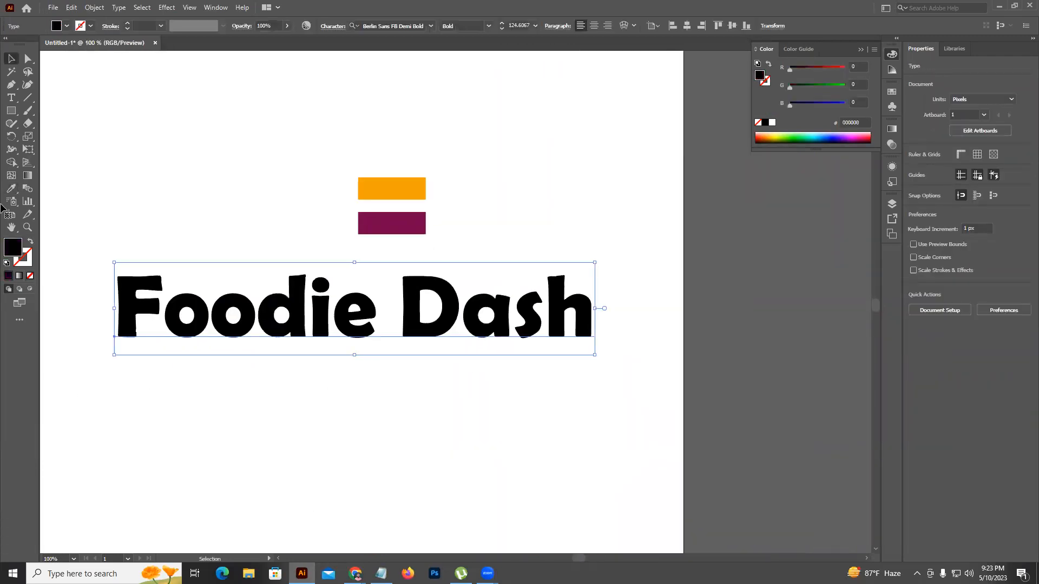
click(11, 188)
click(371, 218)
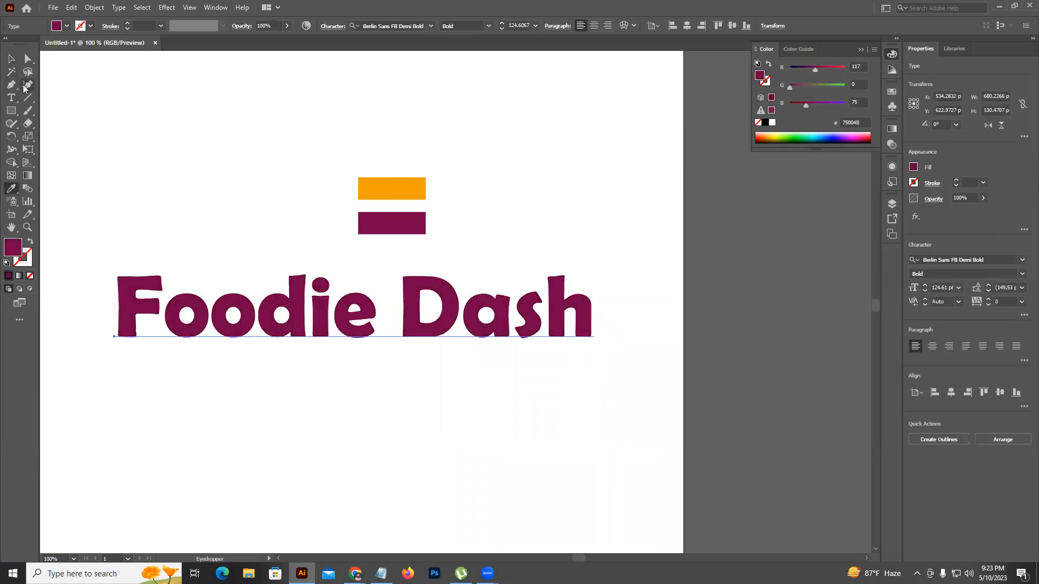
click(395, 190)
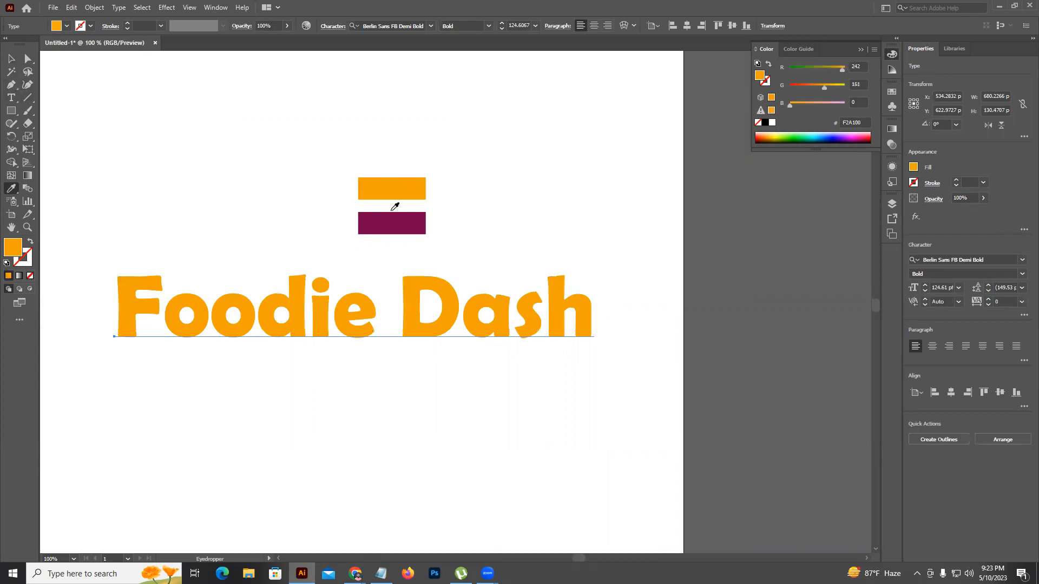
click(392, 218)
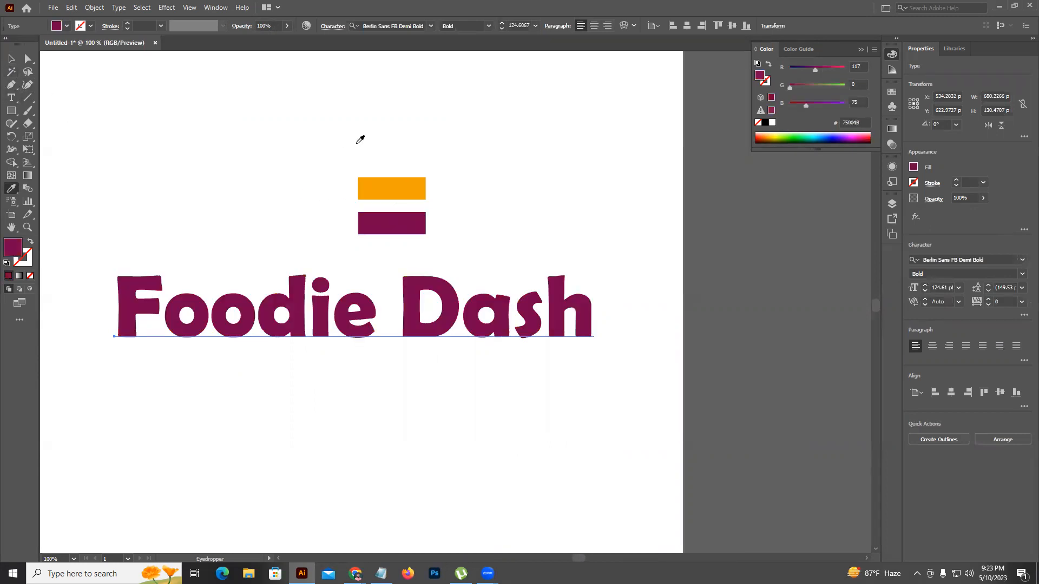
click(414, 184)
click(12, 59)
click(175, 127)
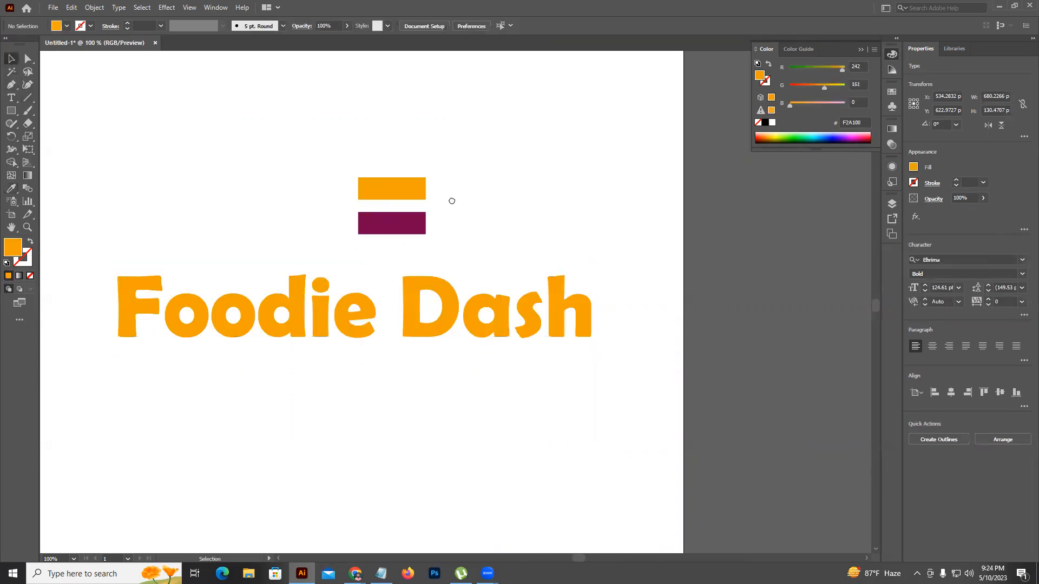
drag(453, 199, 647, 196)
scroll(496, 216, down, 1)
drag(626, 285, 616, 374)
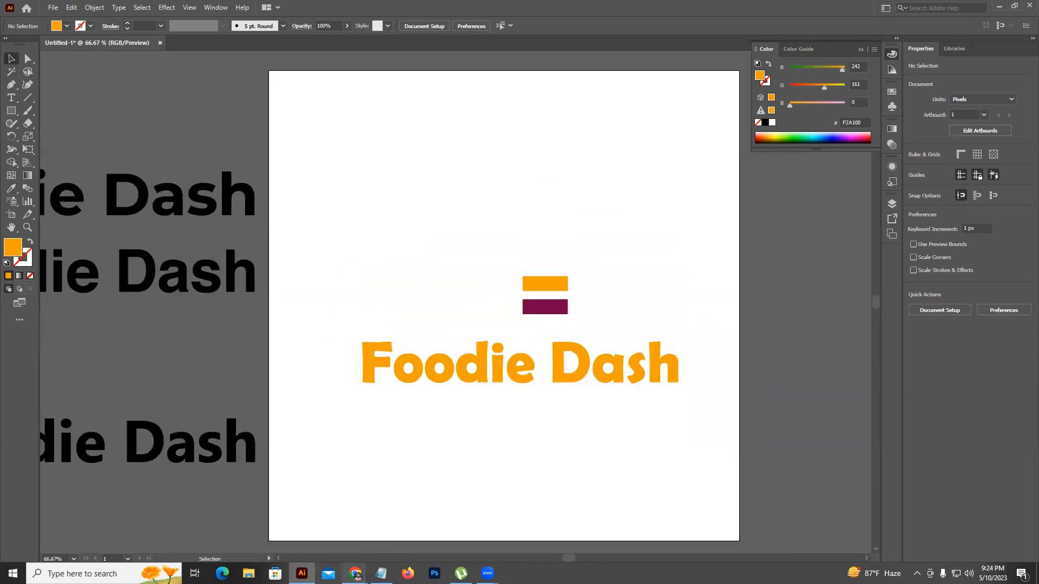
Switch to the Chrome browser and look through the Google Images food logo results for design ideas
mouse_move(356, 574)
click(331, 538)
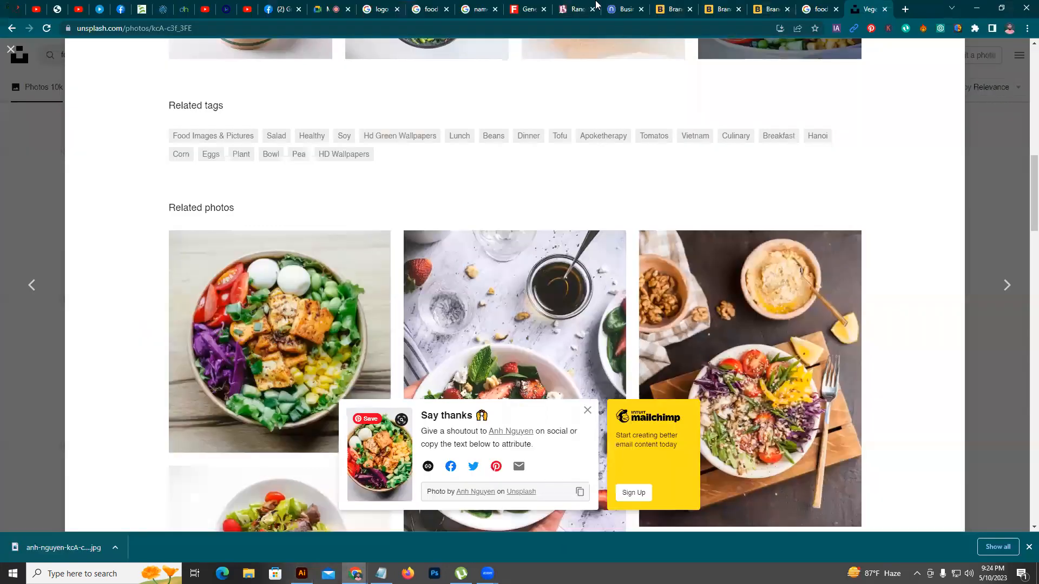
click(441, 7)
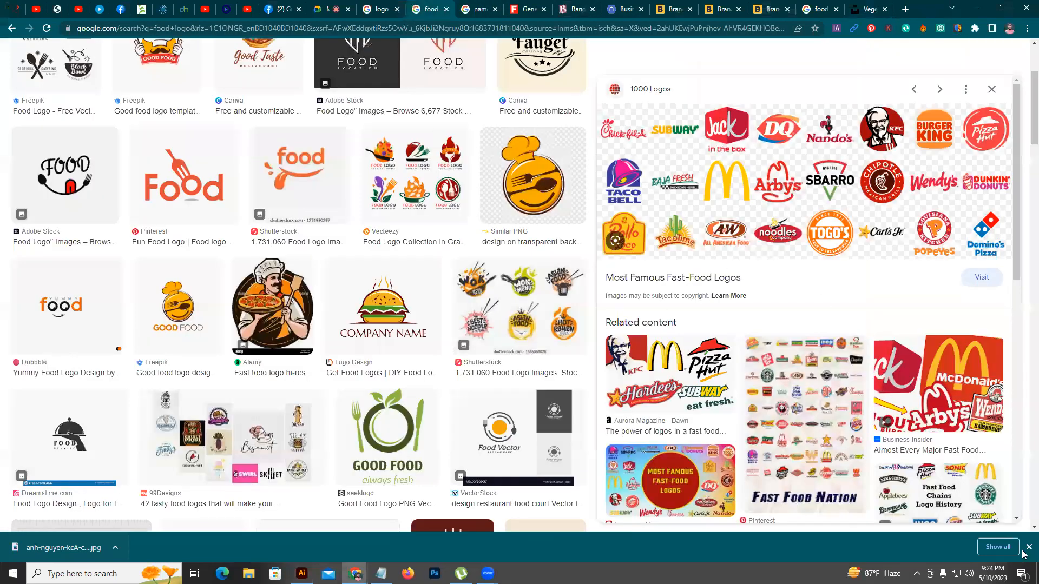
scroll(801, 324, down, 3)
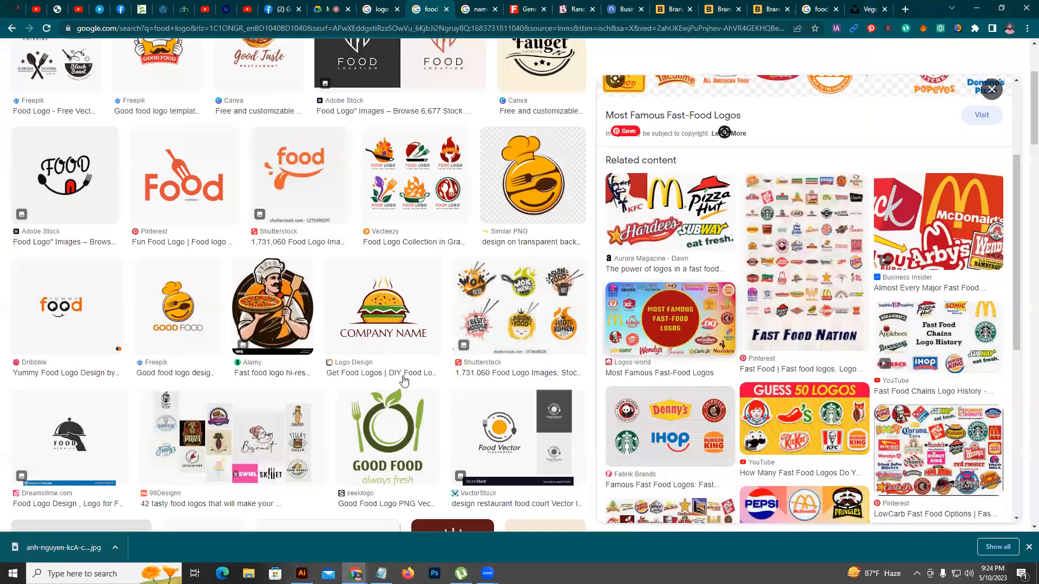
scroll(403, 382, down, 3)
scroll(463, 433, down, 3)
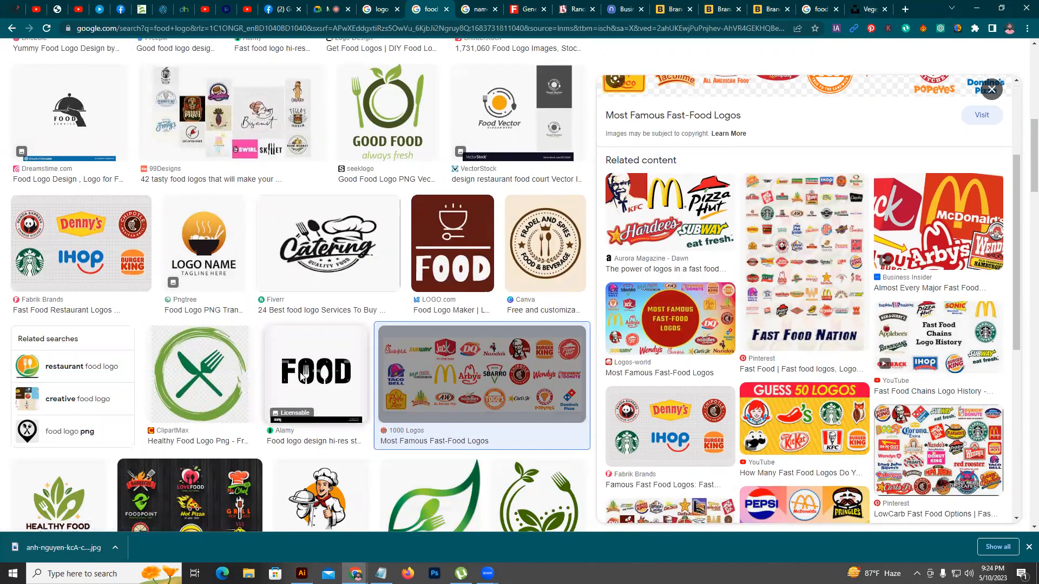
Search Google Images for "food vector" in a new tab and open the SVG Repo page of the black steaming cloche icon
key(ctrl+t)
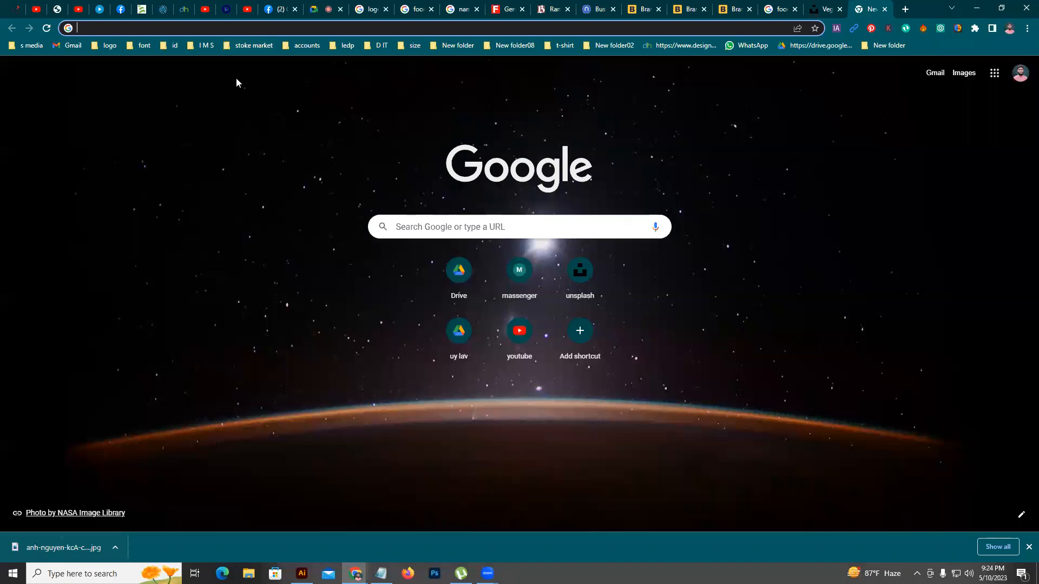
text(food vector)
key(Return)
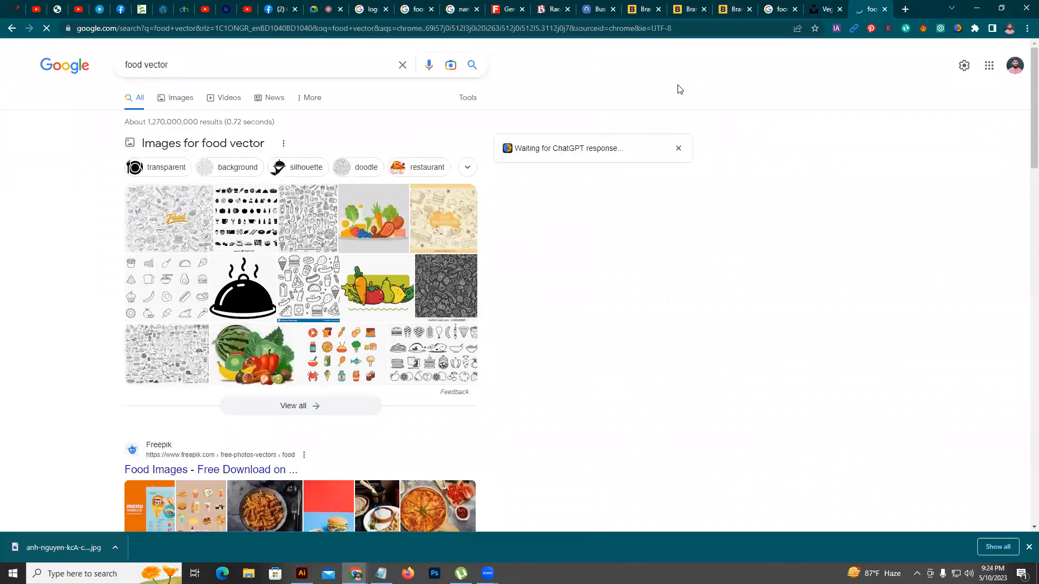
click(178, 103)
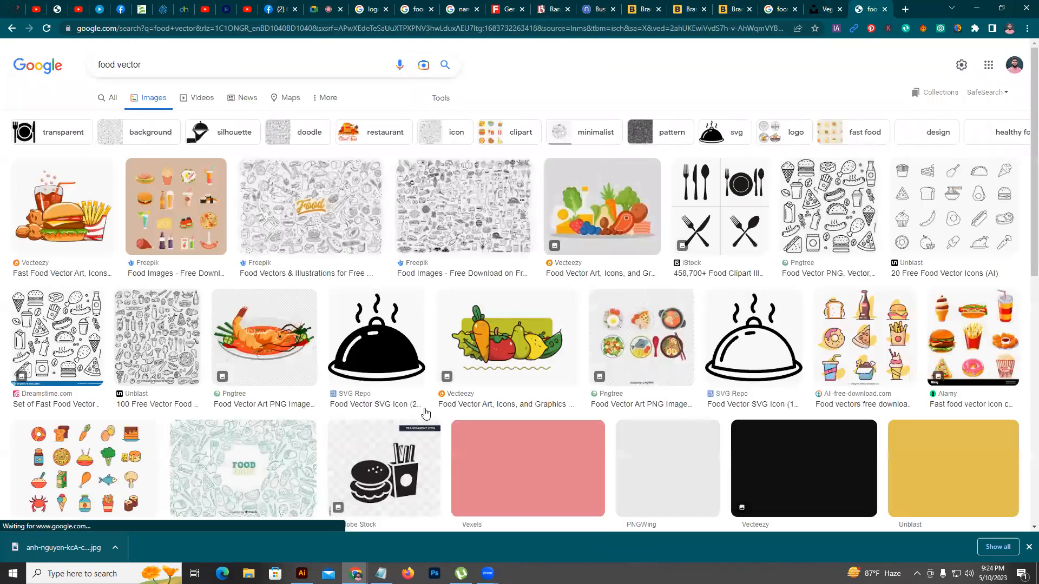
click(387, 362)
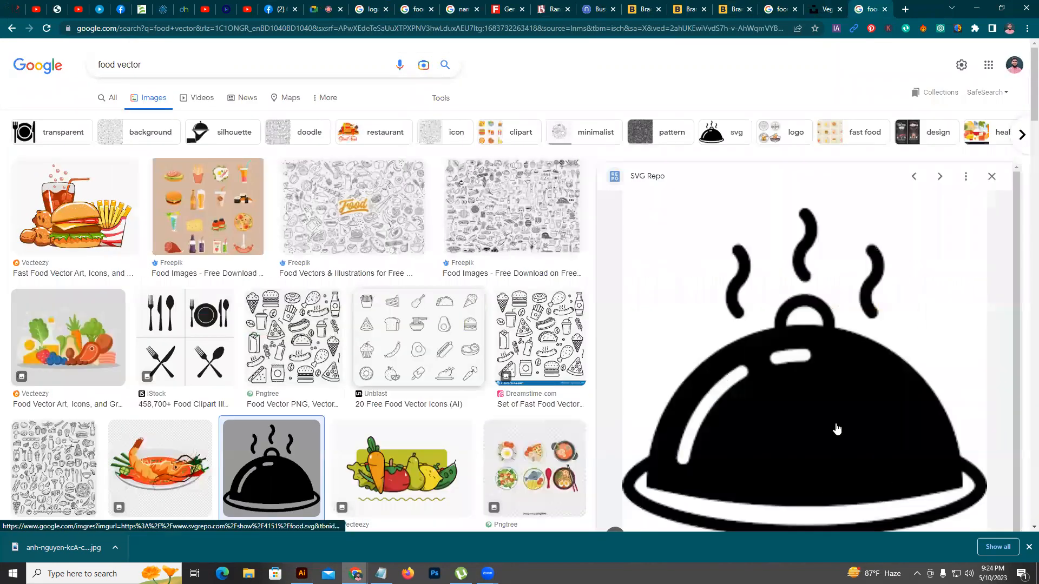
scroll(837, 429, down, 3)
scroll(815, 378, up, 3)
click(809, 339)
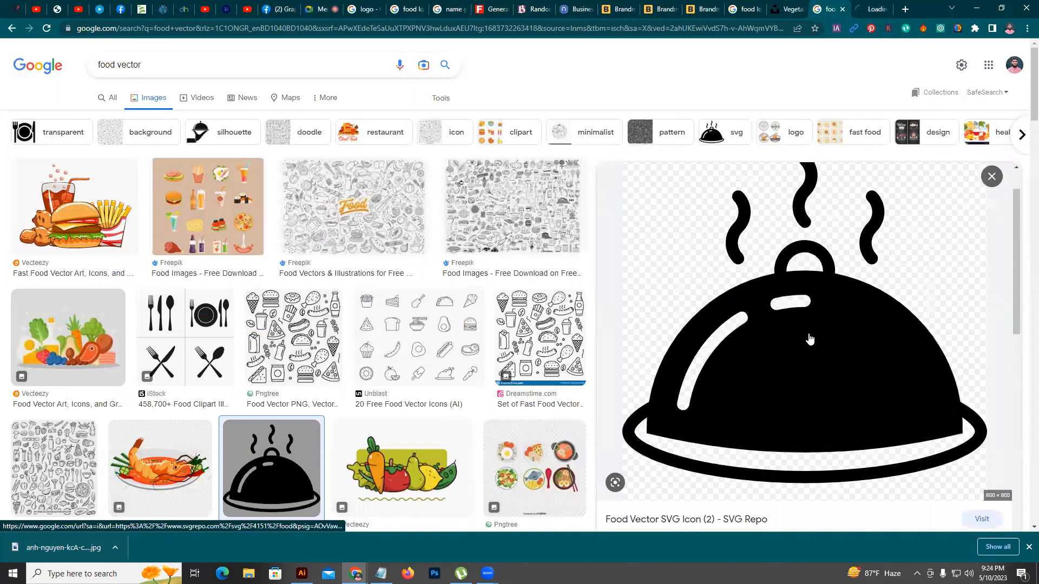
Examine the related icons and further food vector image results, and switch to the cloche icon's SVG Repo page
scroll(798, 293, down, 5)
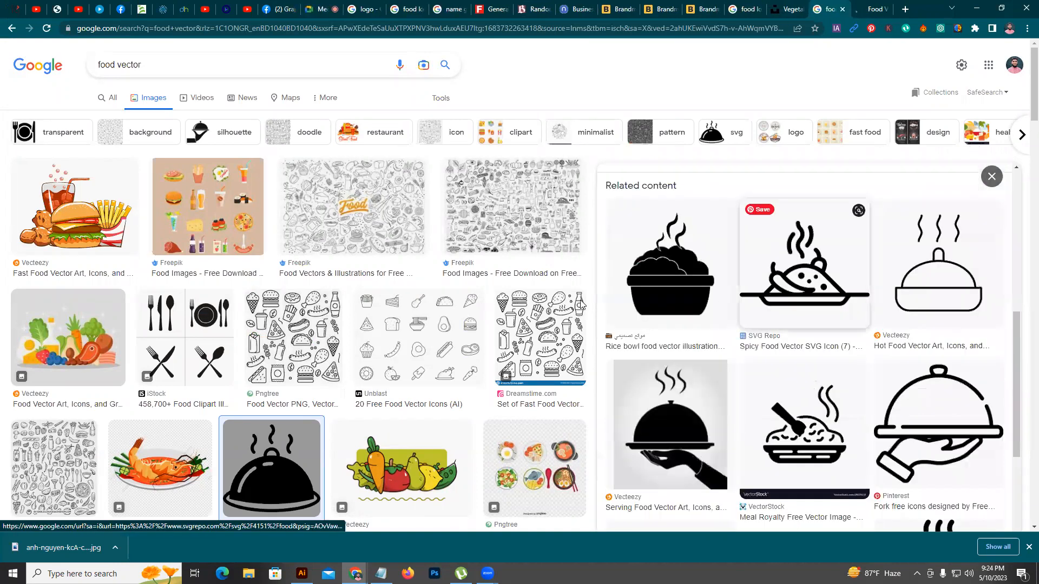
scroll(581, 304, down, 4)
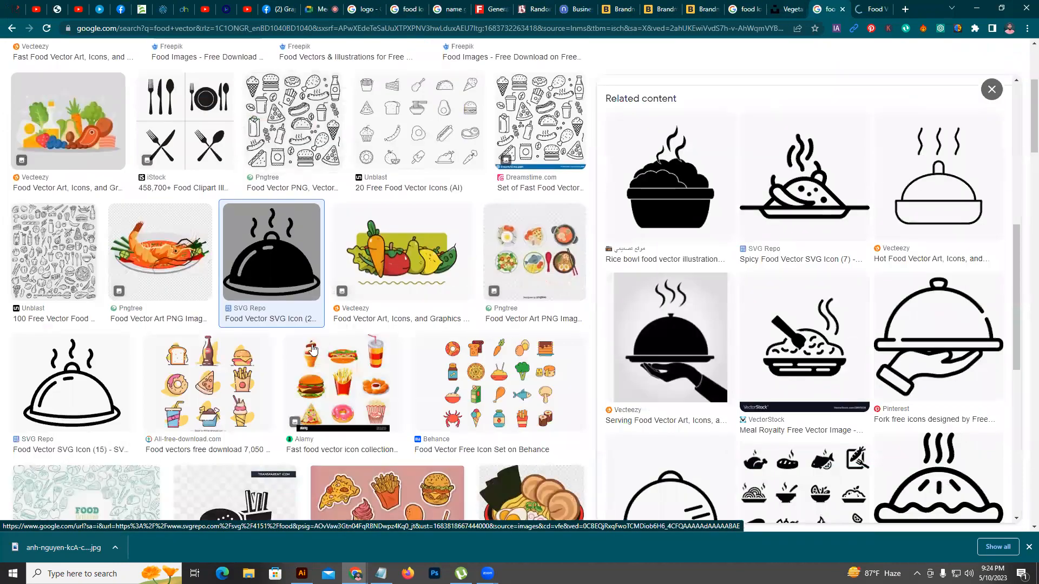
scroll(312, 349, down, 6)
scroll(305, 341, down, 7)
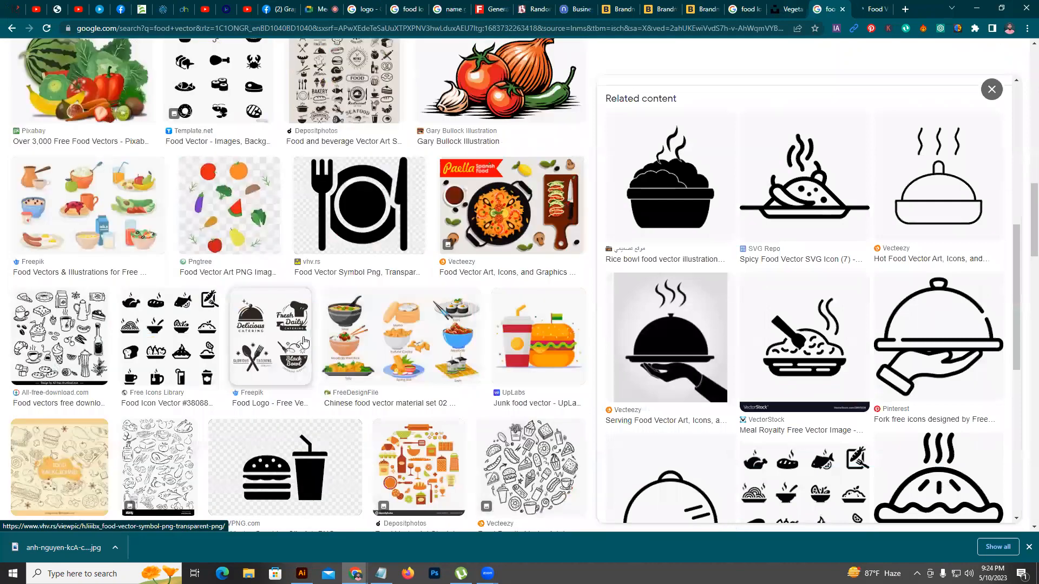
scroll(303, 341, down, 6)
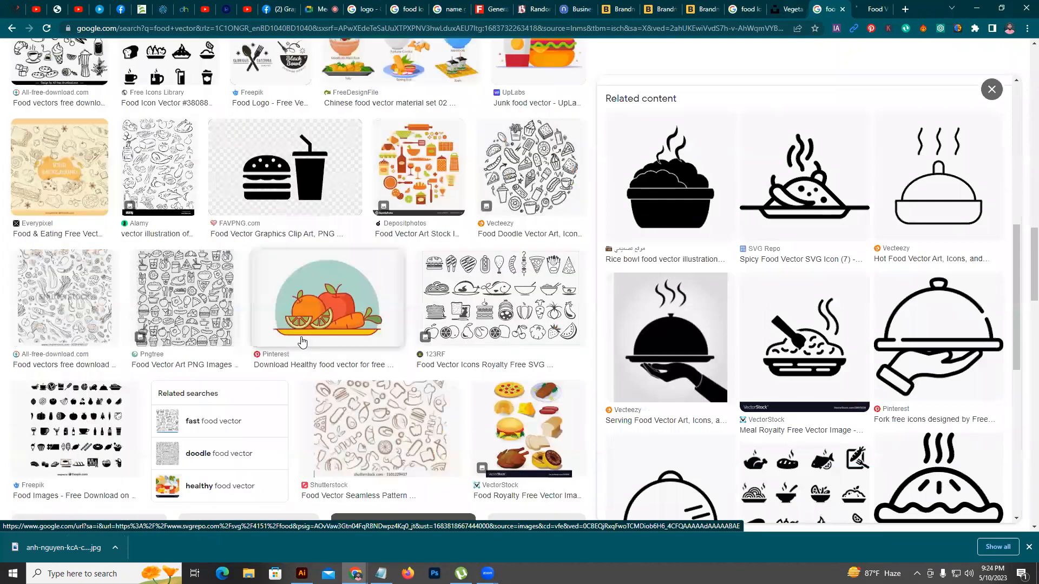
scroll(302, 341, down, 1)
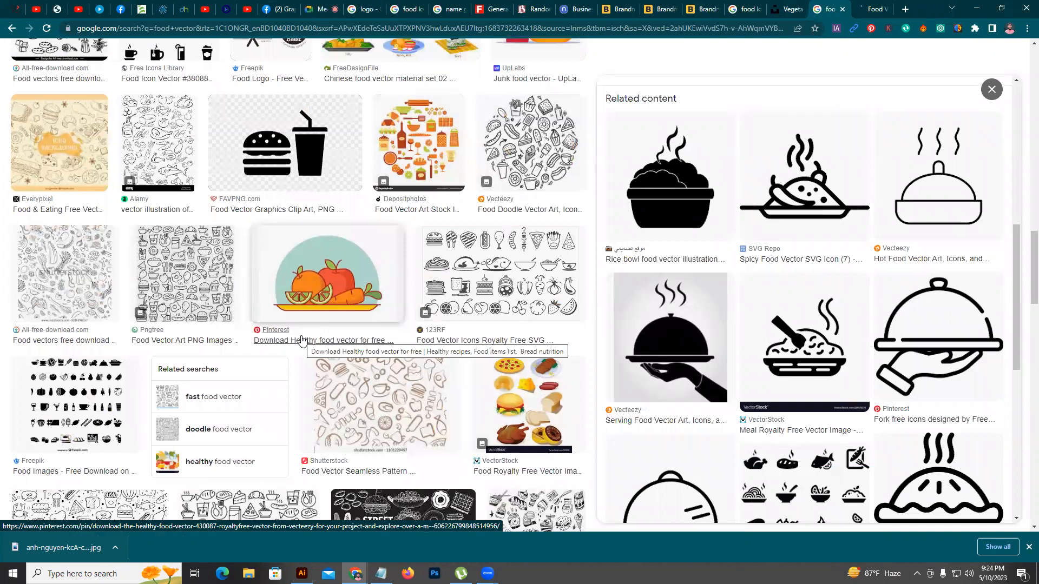
scroll(302, 341, down, 4)
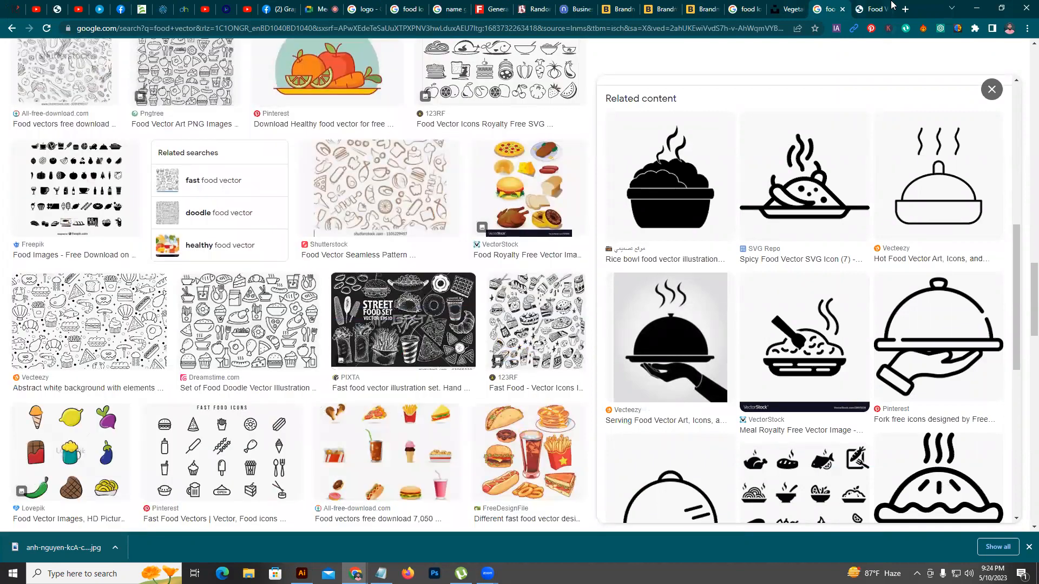
click(878, 8)
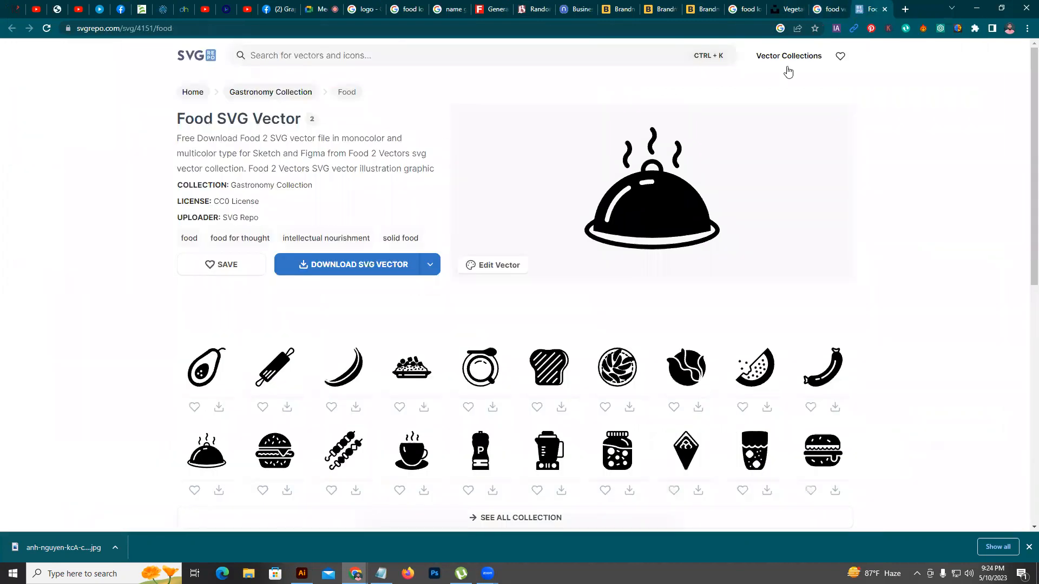
right_click(650, 190)
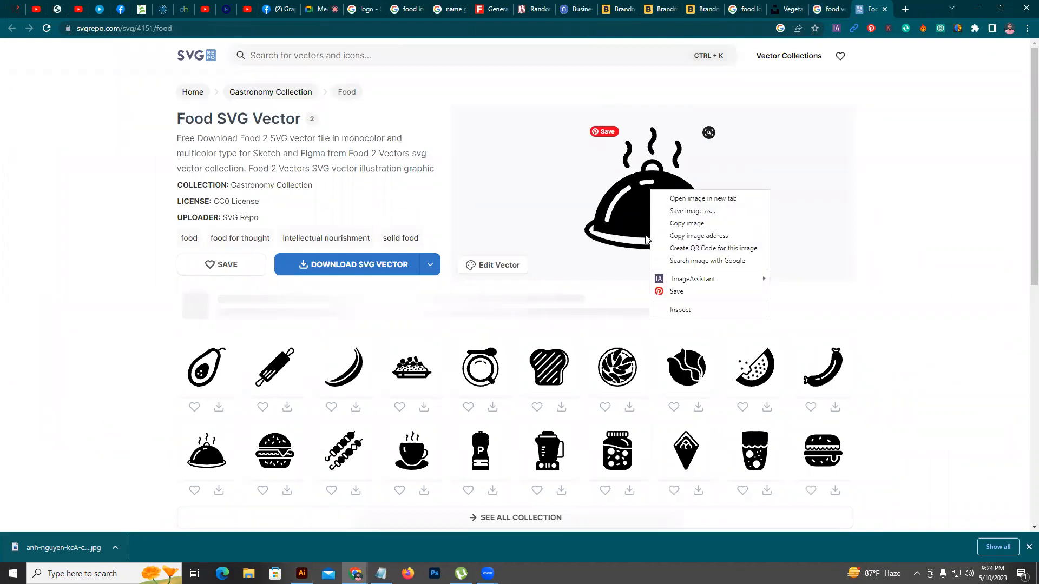
click(677, 213)
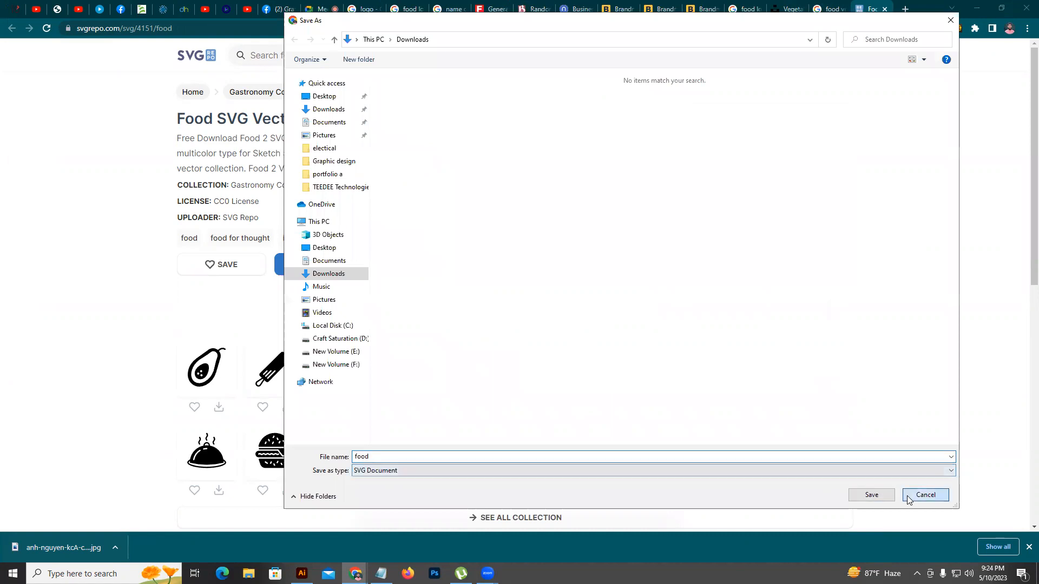
click(924, 495)
Export the cloche icon from SVG Repo and save it as the SVG file food-svgrepo-com in the Downloads folder
click(431, 265)
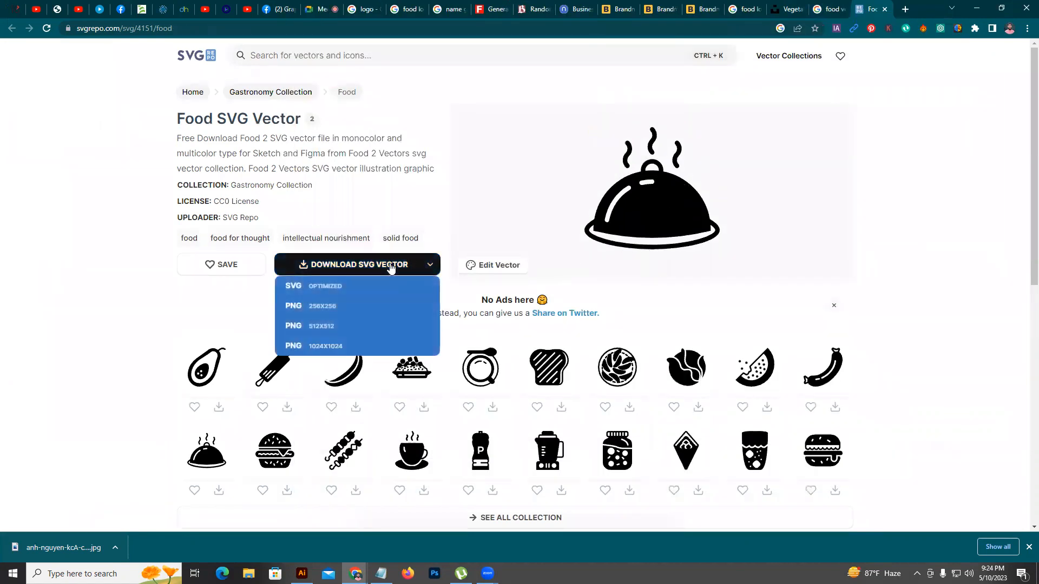
click(386, 273)
click(428, 266)
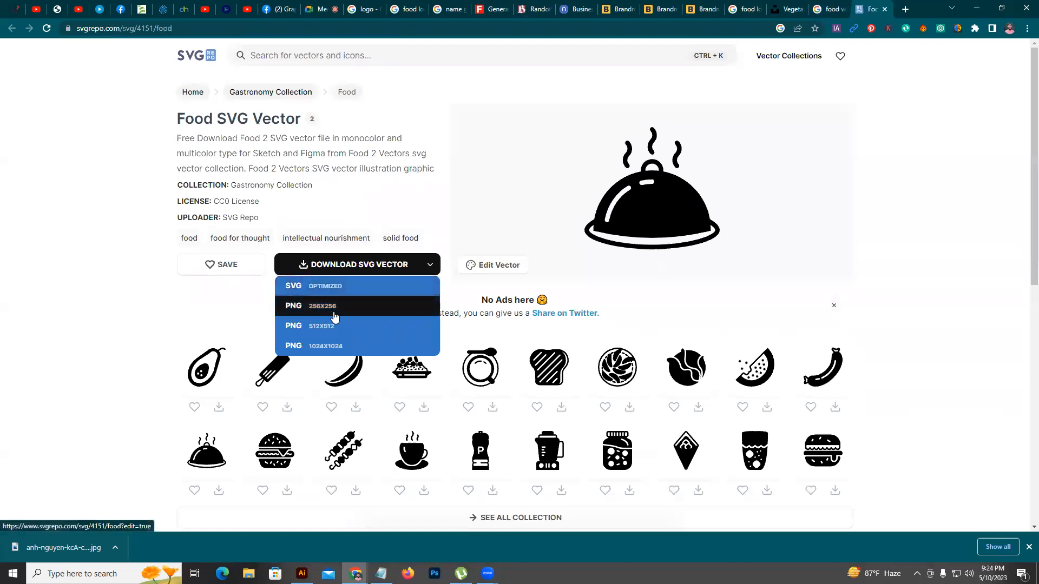
click(342, 345)
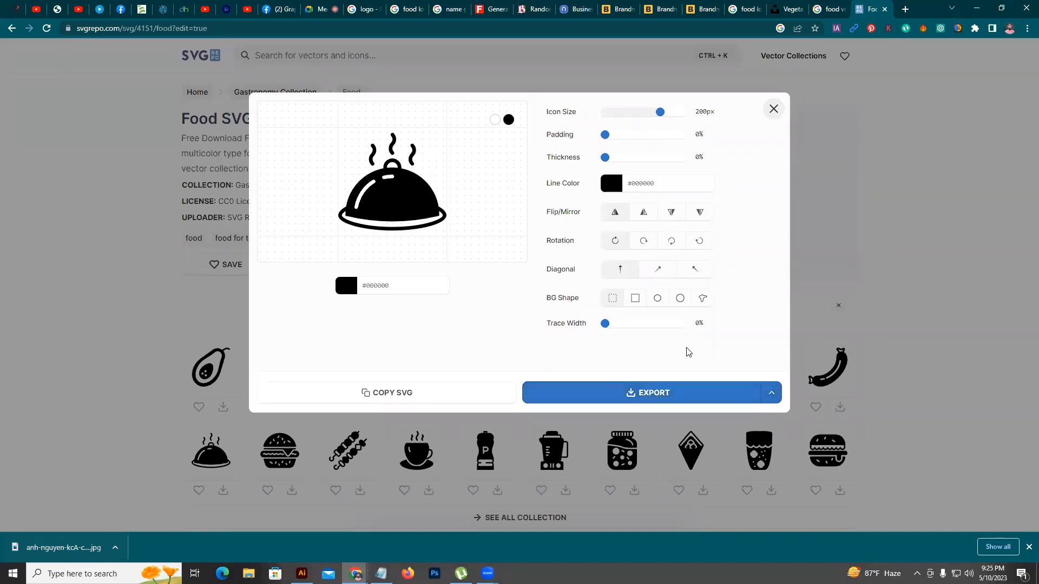
click(683, 394)
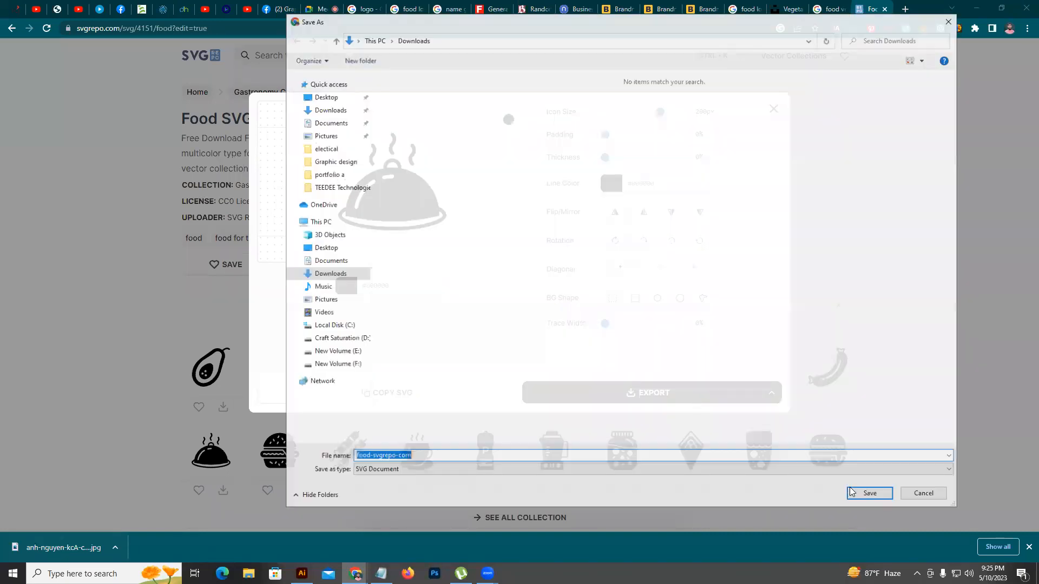
click(870, 496)
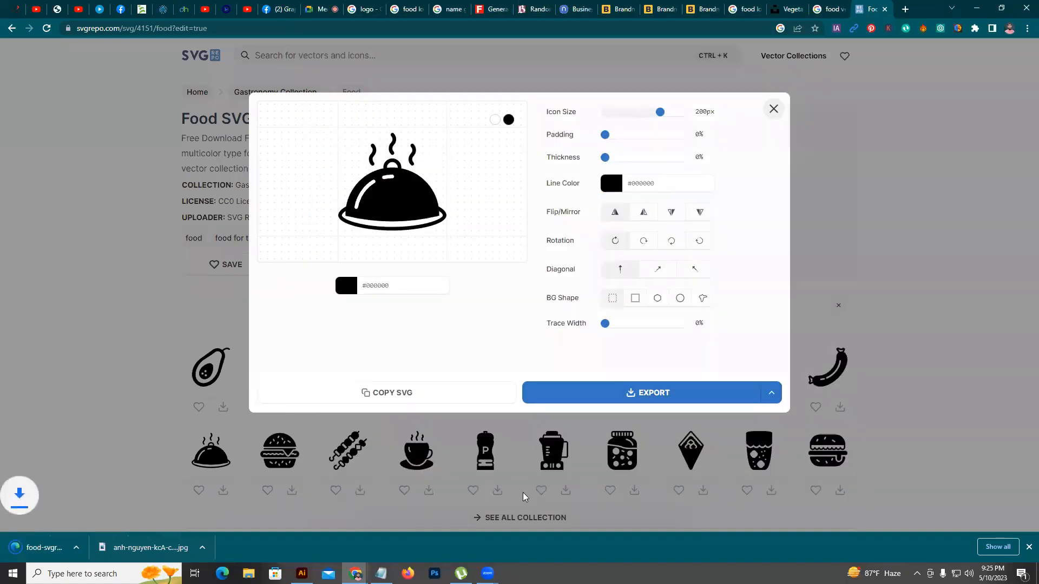
Open the downloaded food-svgrepo-com file in Illustrator and transfer its cloche icon into the Foodie Dash logo document
drag(80, 549, 432, 270)
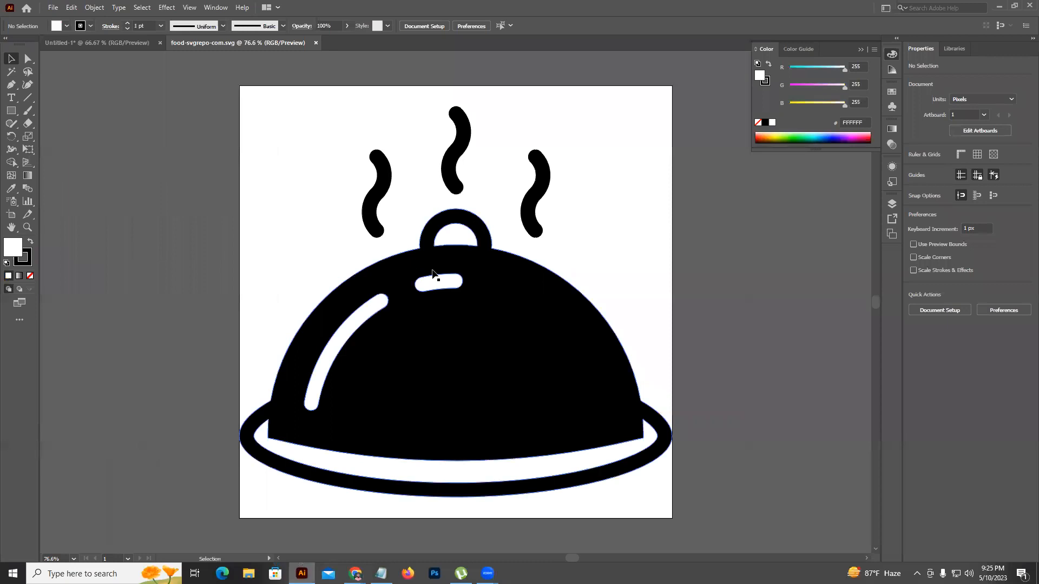
click(513, 337)
drag(513, 340, 536, 255)
drag(486, 136, 490, 341)
drag(499, 432, 488, 360)
drag(561, 300, 694, 275)
click(532, 270)
scroll(503, 303, up, 2)
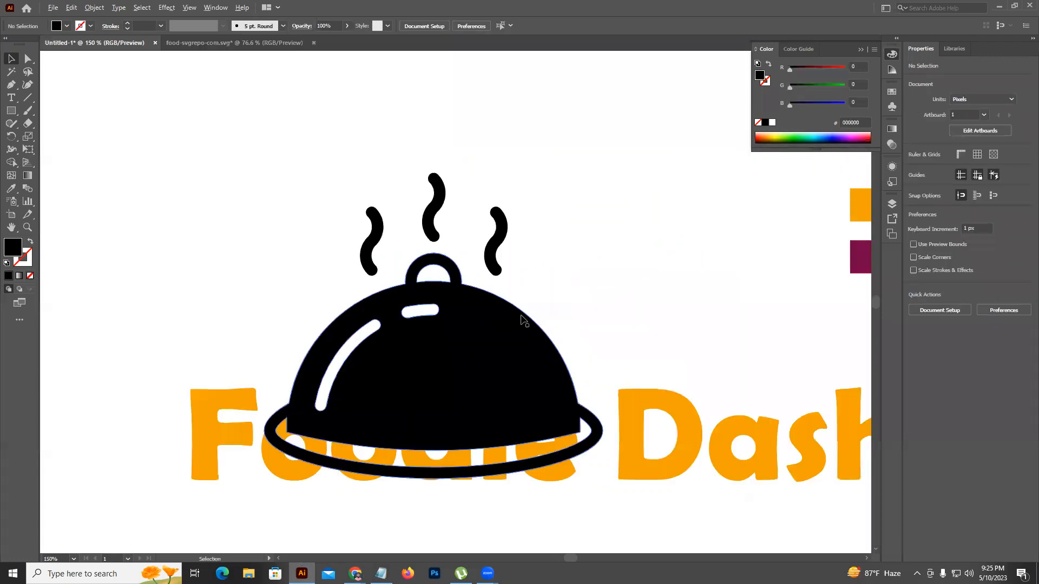
Move the cloche icon off the text, scale it down proportionally and place it directly above the two o's of Foodie
scroll(524, 320, down, 1)
drag(487, 317, 427, 193)
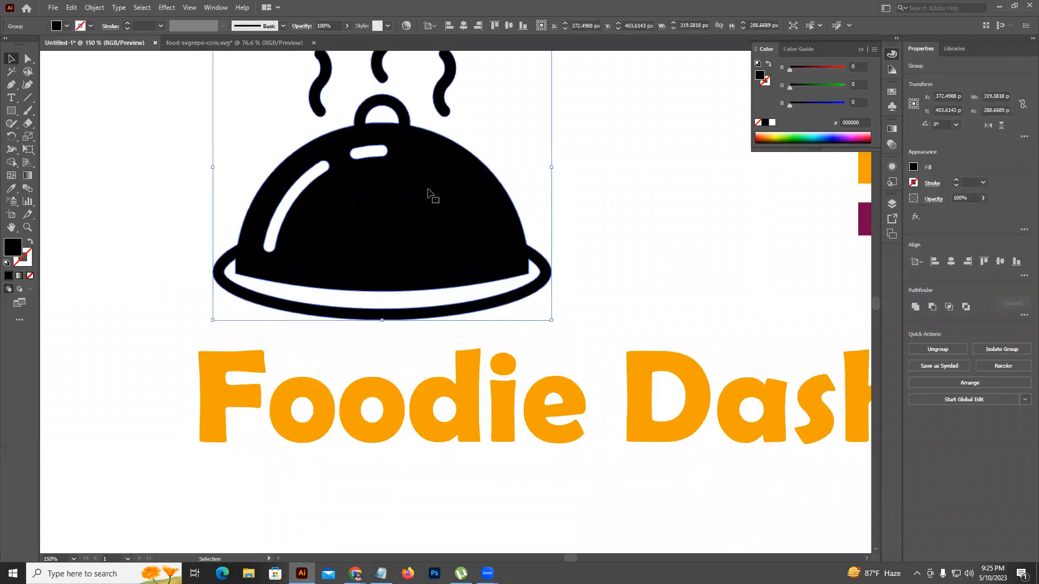
scroll(447, 238, up, 1)
scroll(447, 239, left, 2)
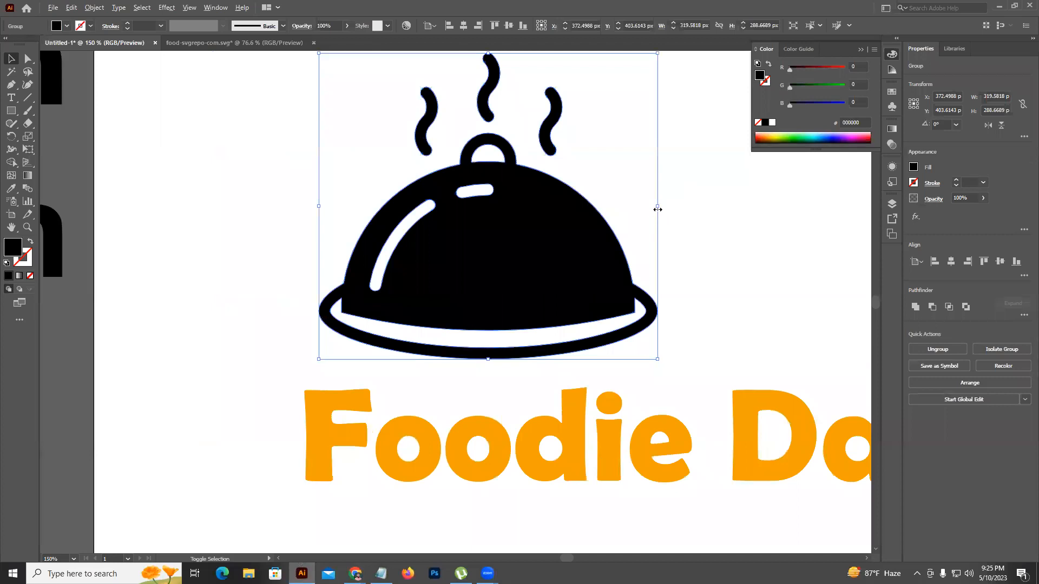
drag(657, 209, 563, 222)
drag(520, 268, 511, 375)
scroll(521, 378, up, 2)
scroll(520, 381, down, 2)
mouse_move(514, 299)
mouse_down()
mouse_move(514, 322)
mouse_move(514, 310)
mouse_up()
click(603, 274)
Draw a horizontal line about 165 px long across the lower part of the cloche, extending past both plate edges
click(28, 98)
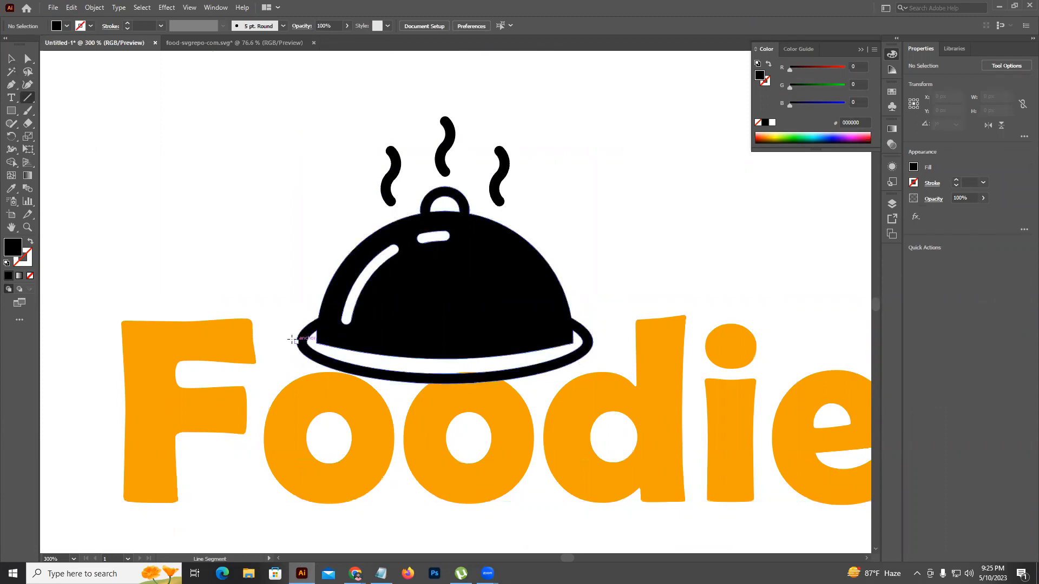
click(285, 324)
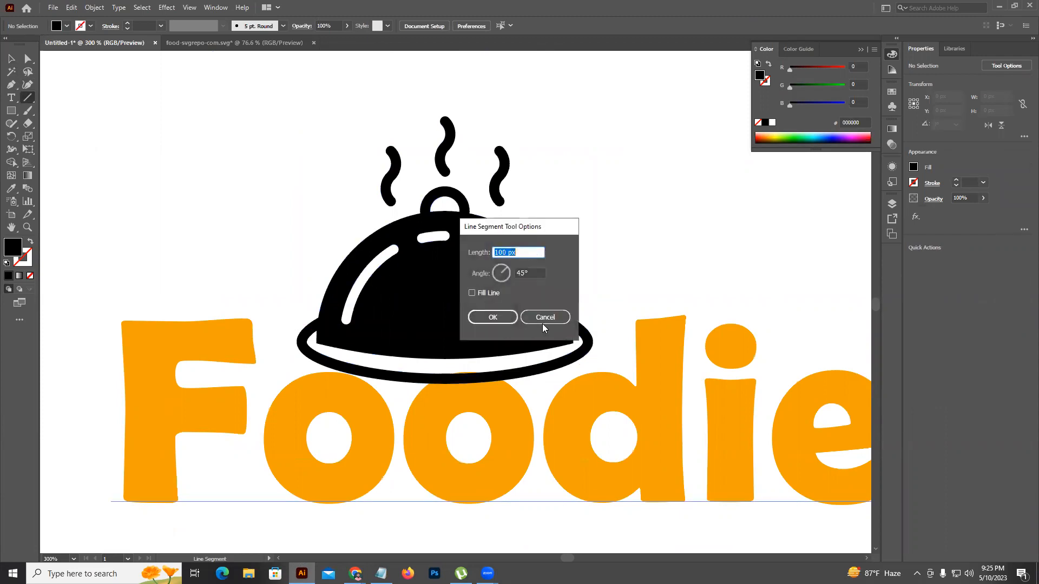
click(545, 317)
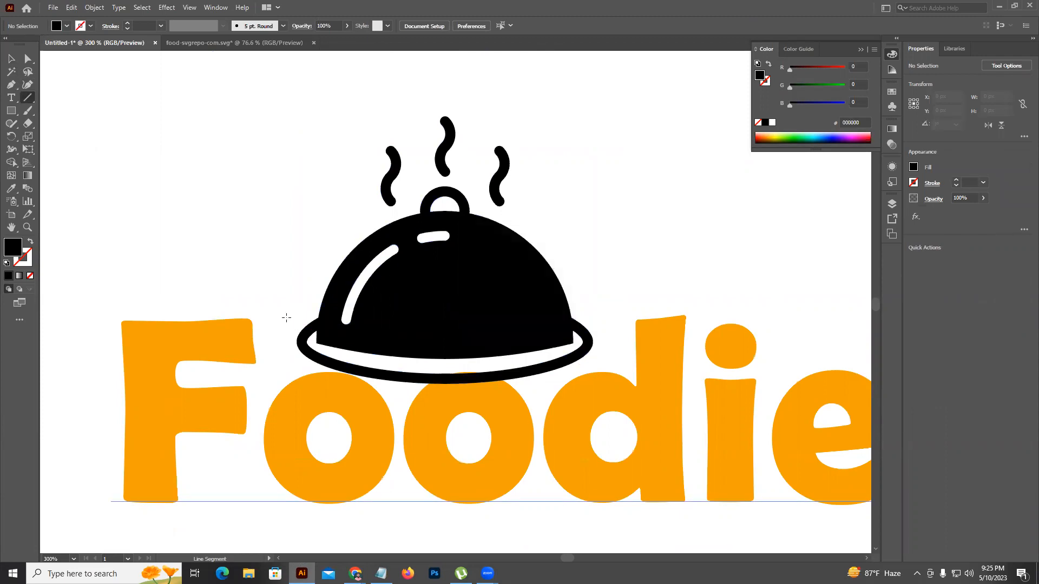
drag(281, 324, 282, 325)
key(ctrl+z)
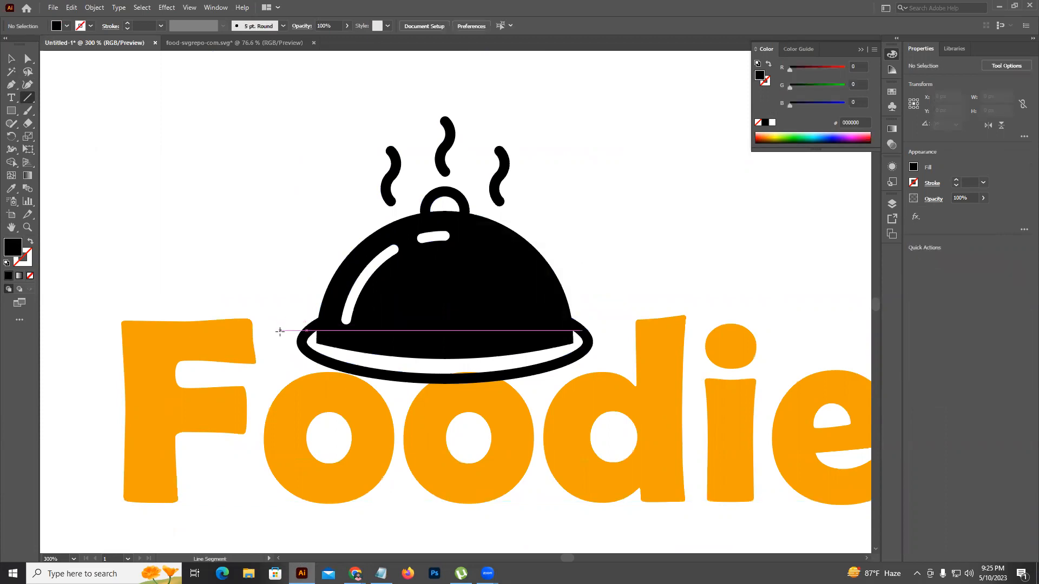
drag(284, 332, 635, 333)
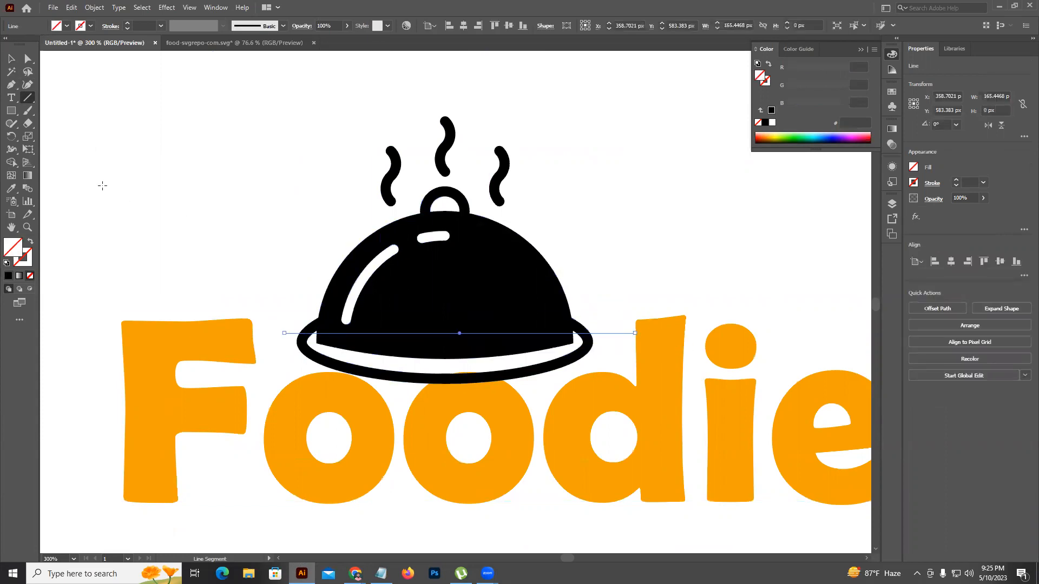
Cut away the cloche and plate parts below the horizontal line with the Shape Builder tool
click(11, 58)
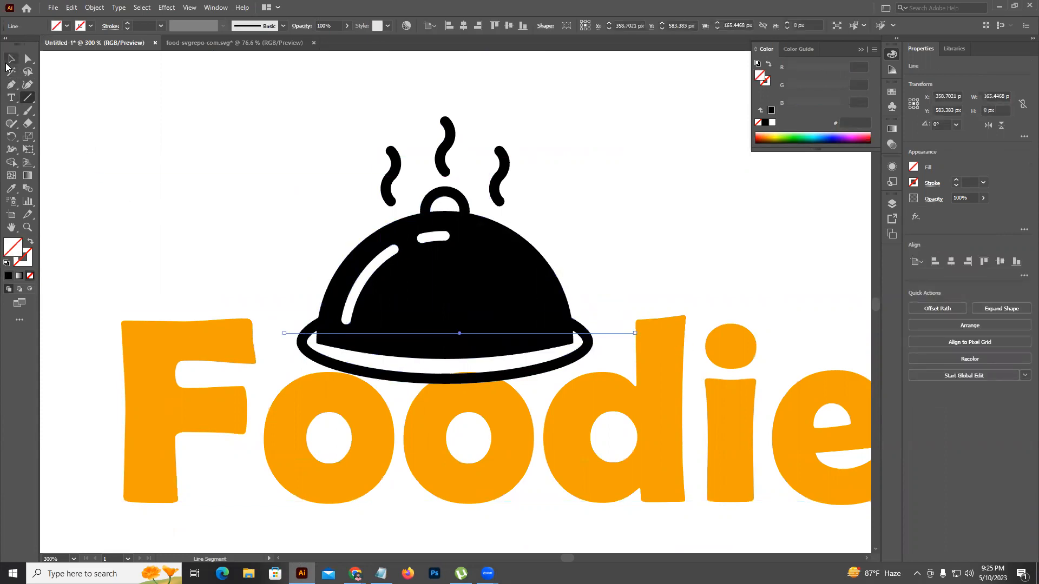
shift+click(428, 278)
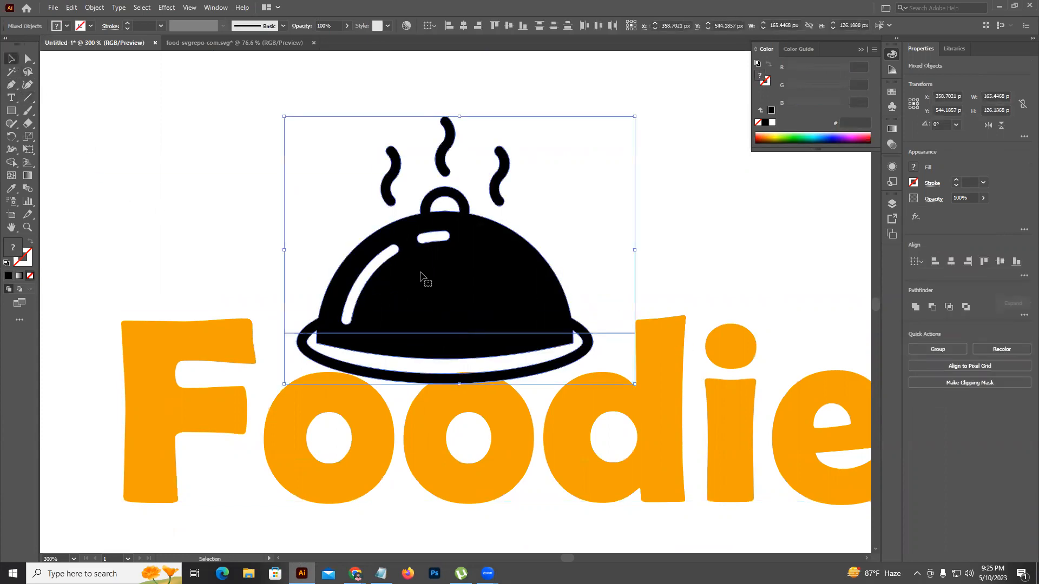
click(11, 163)
drag(357, 346, 423, 372)
key(ctrl+z)
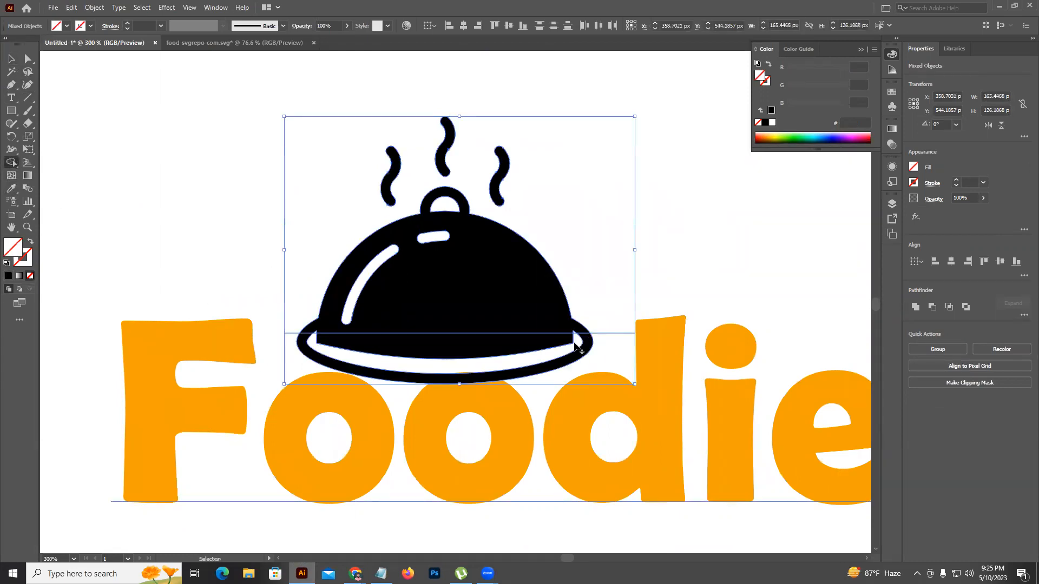
alt+click(583, 341)
alt+click(588, 344)
Delete the leftover horizontal line from the trimmed cloche and check the remaining paths in outline view
click(27, 59)
click(186, 198)
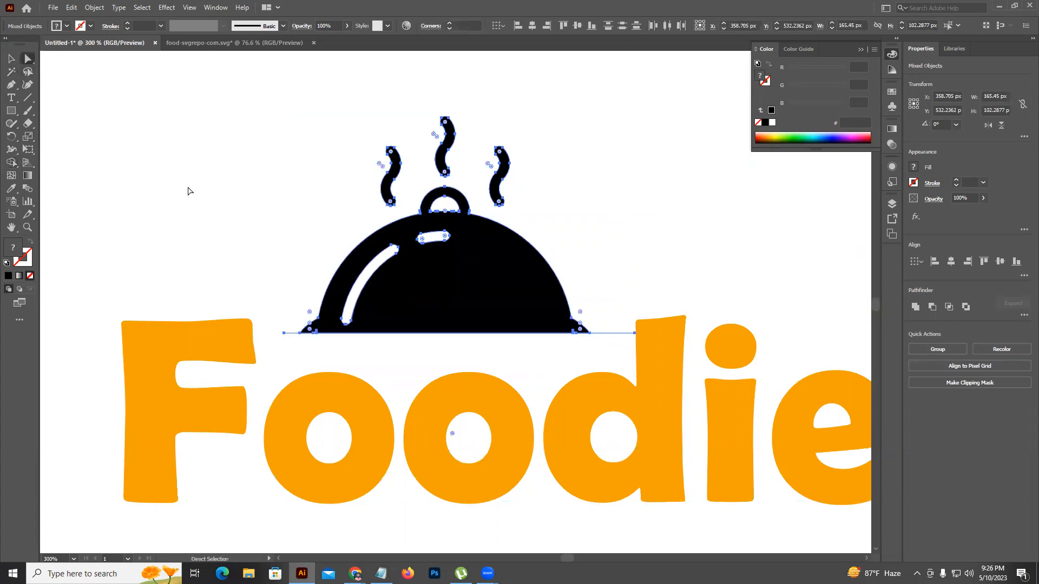
click(609, 335)
click(420, 344)
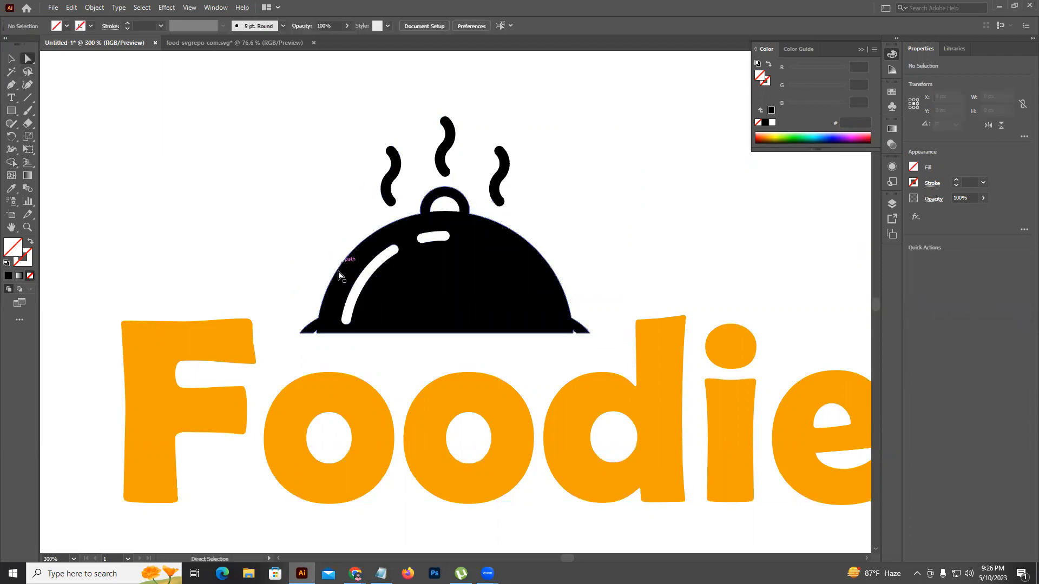
key(ctrl+y)
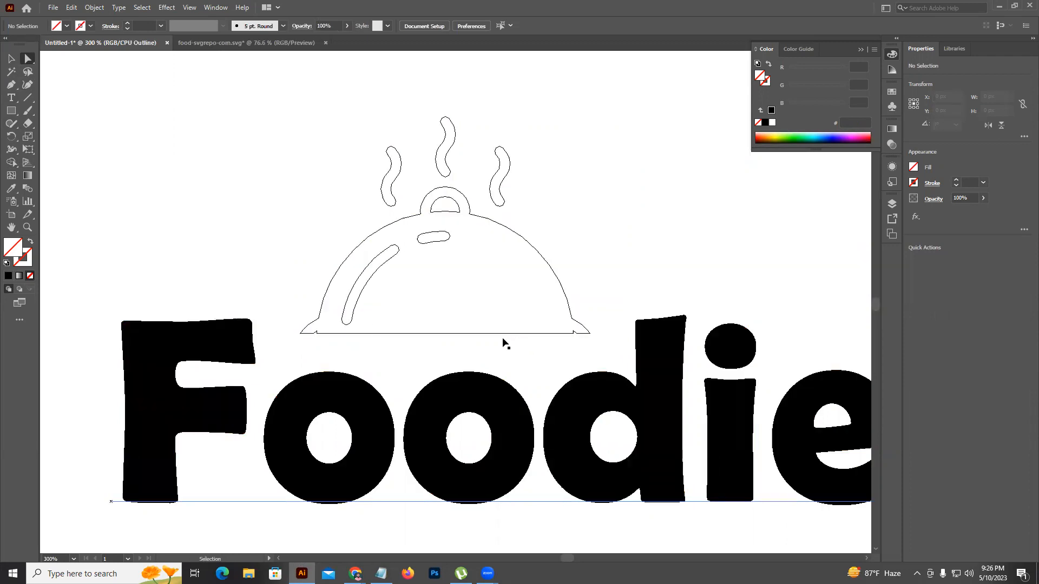
key(ctrl+y)
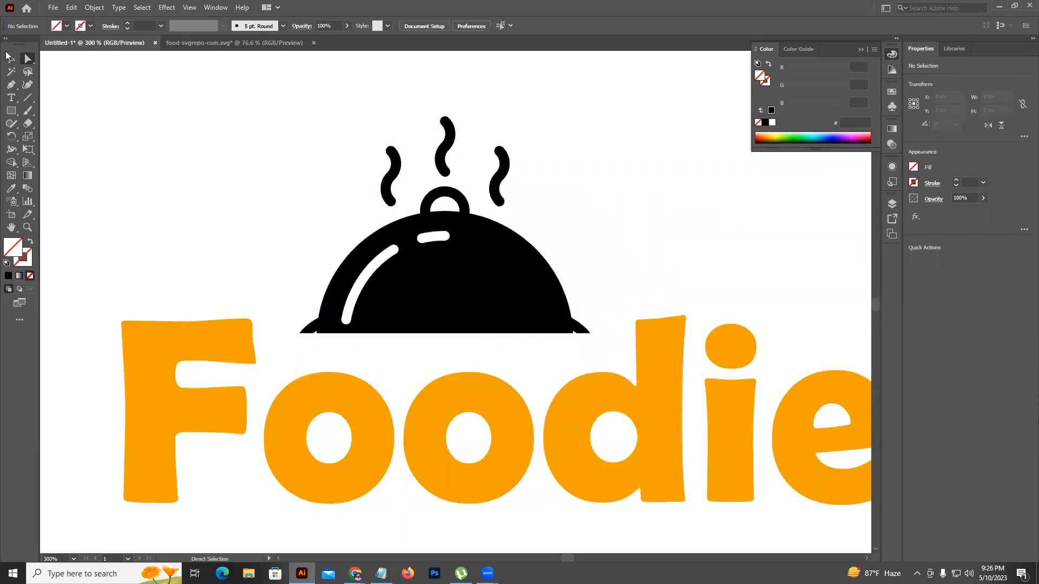
Enlarge the trimmed cloche icon with its steam lines proportionally and lower it closer to the two o's of Foodie
click(9, 56)
drag(454, 319, 453, 342)
drag(475, 303, 461, 305)
drag(567, 246, 602, 246)
drag(492, 306, 536, 320)
Lower the two outer steam lines together so they sit closer to the cloche dome
click(446, 212)
key(a)
drag(409, 207, 412, 209)
drag(541, 204, 533, 219)
key(ctrl+z)
key(ctrl+z)
shift+click(534, 216)
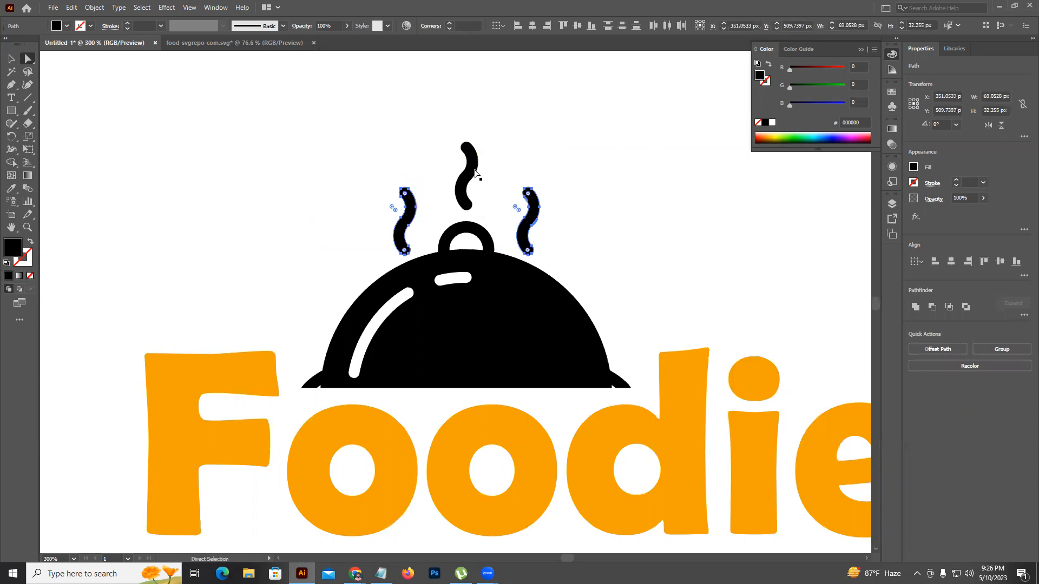
Scale down the middle steam line above the cloche handle, keeping its lower end in place
click(466, 162)
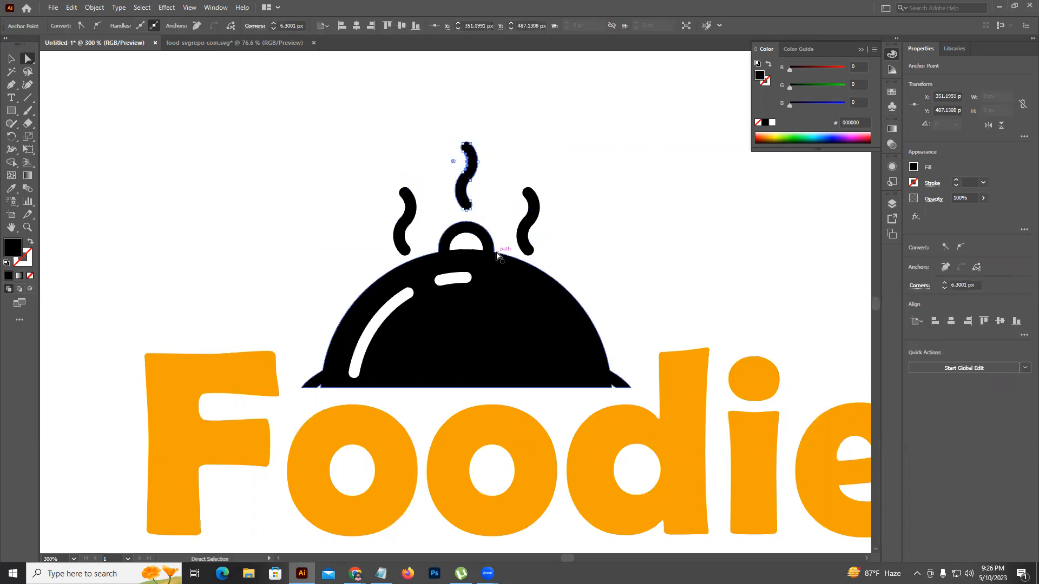
click(466, 205)
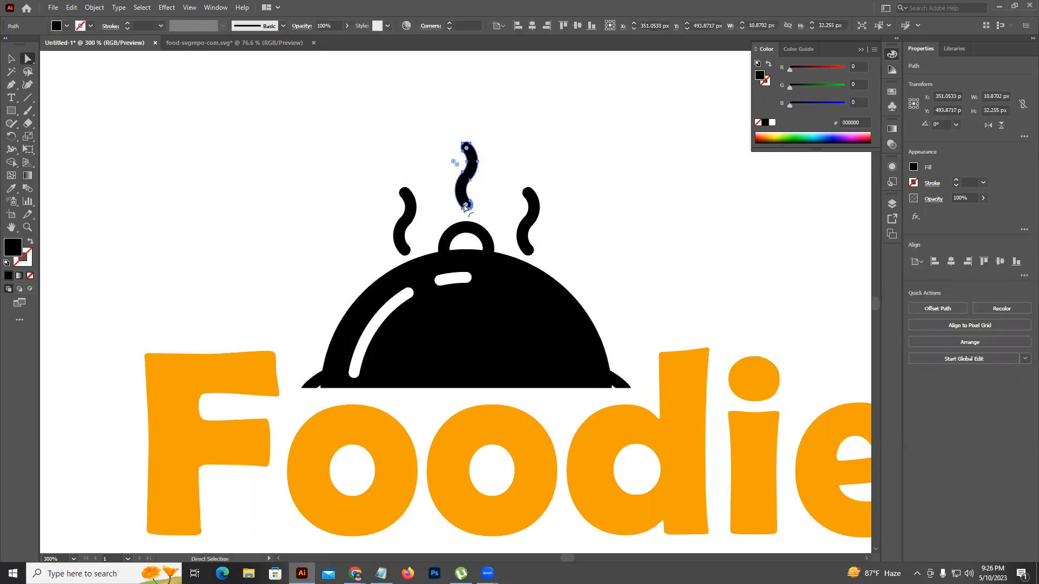
key(v)
drag(465, 141, 468, 152)
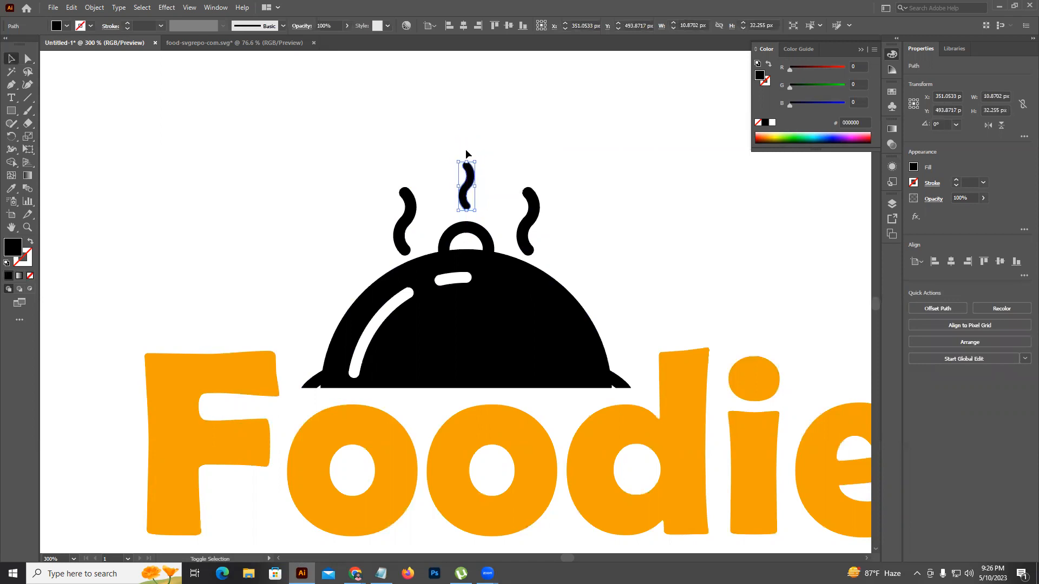
click(533, 167)
Recolor the whole cloche icon with the purple sampled from the palette rectangle
scroll(532, 172, down, 6)
drag(615, 286, 574, 327)
scroll(503, 244, up, 2)
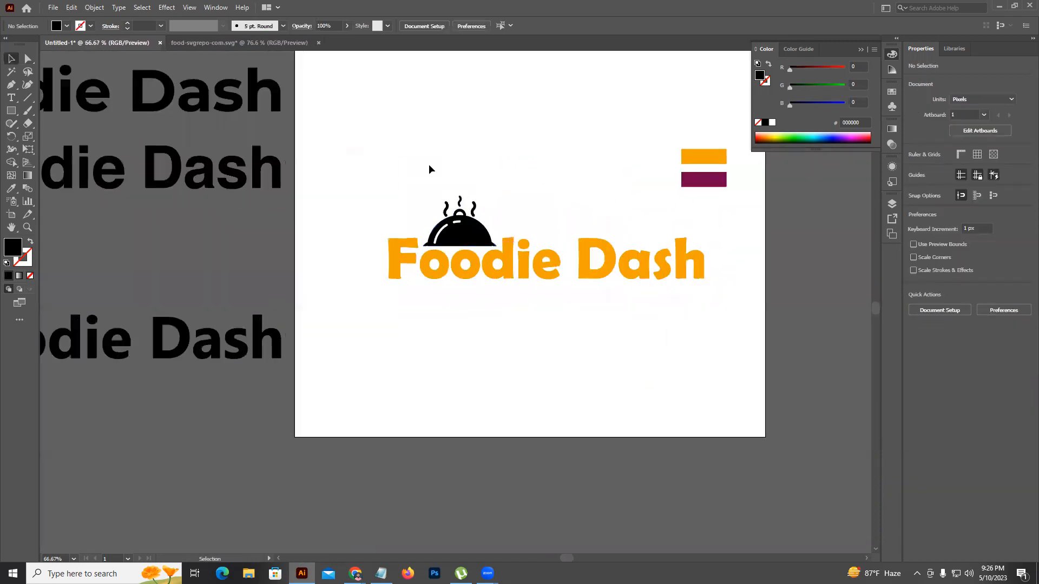
drag(473, 219, 476, 224)
click(11, 189)
click(706, 180)
click(11, 58)
click(498, 178)
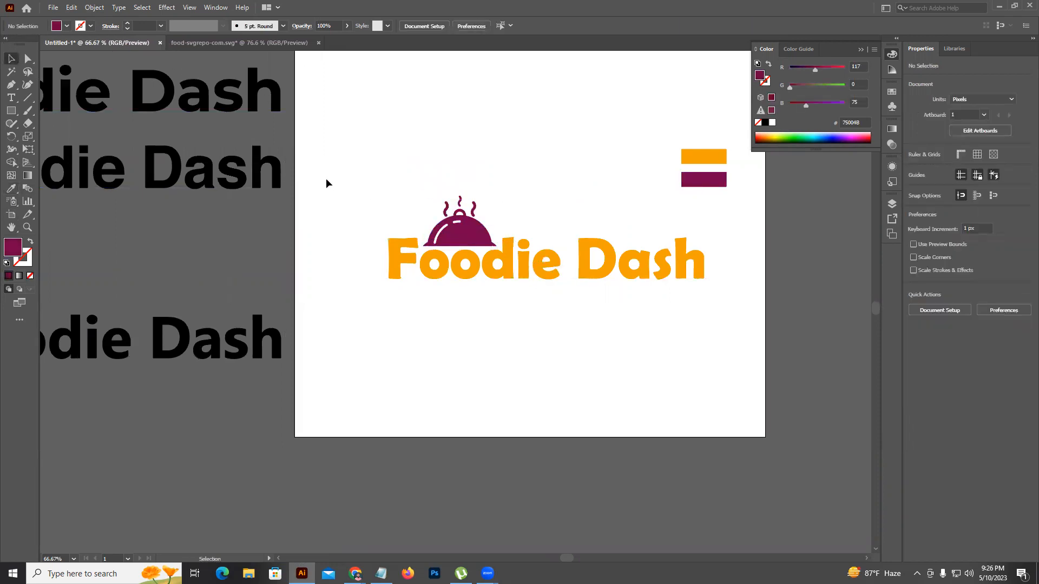
Place a copy of the cloche and orange Foodie Dash logo outside the artboard, to its upper right
drag(348, 168, 657, 183)
scroll(506, 252, down, 2)
click(587, 285)
drag(495, 301, 591, 309)
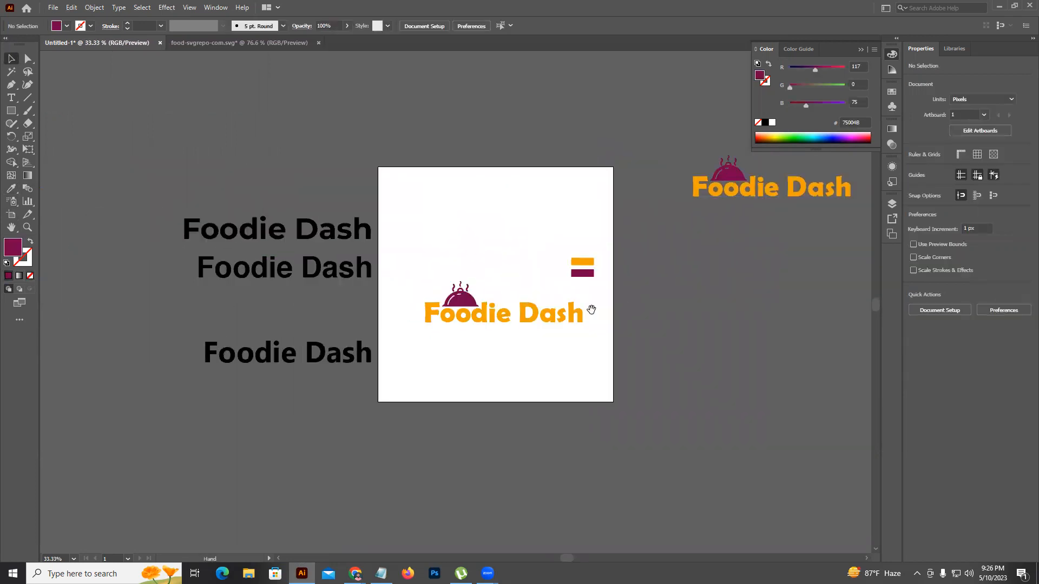
Delete the original cloche icon and orange Foodie Dash text from the artboard
scroll(463, 317, up, 2)
click(478, 275)
drag(408, 215, 552, 343)
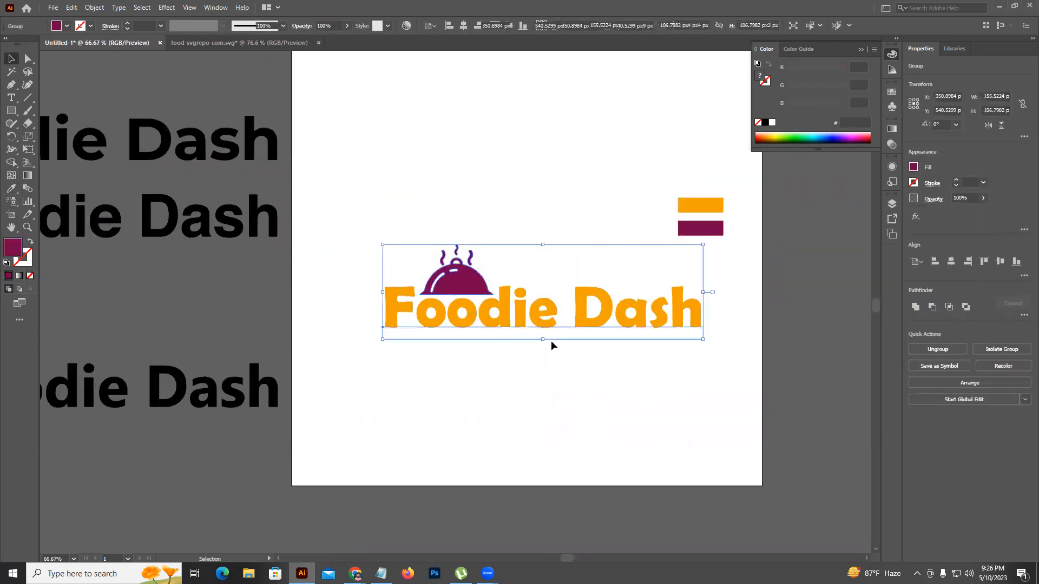
key(Delete)
Move the black Montserrat Bold Foodie Dash text from beside the artboard onto its lower half
drag(200, 173, 650, 348)
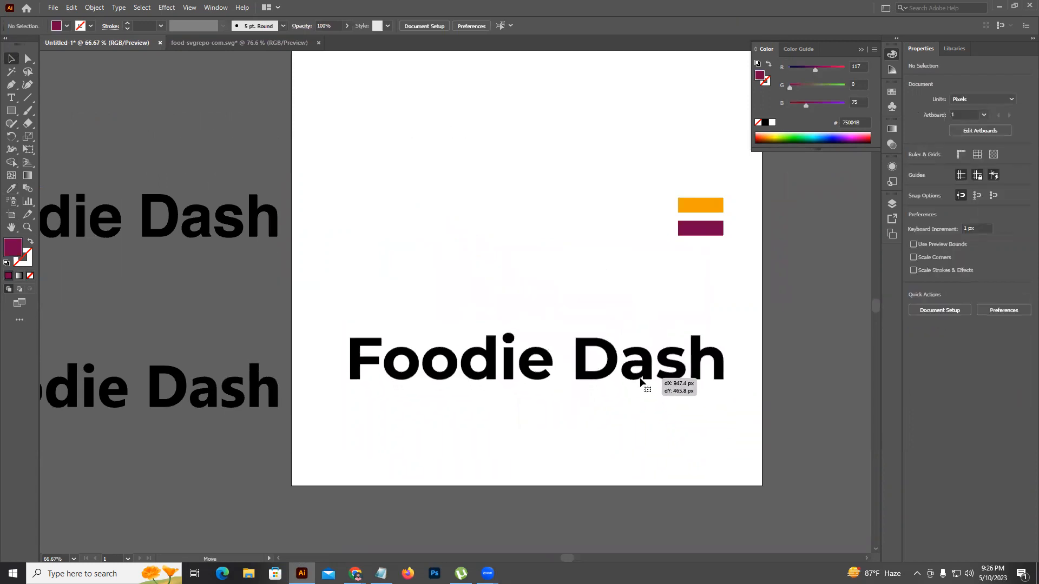
click(614, 306)
click(621, 359)
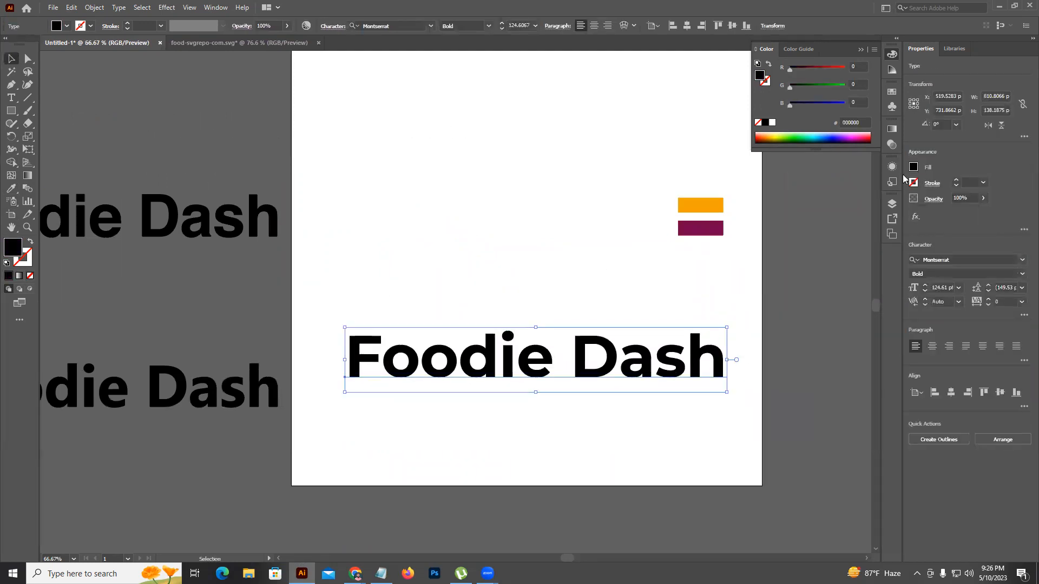
Set the Montserrat text in all caps and scale it down to about 641 px wide
click(1024, 315)
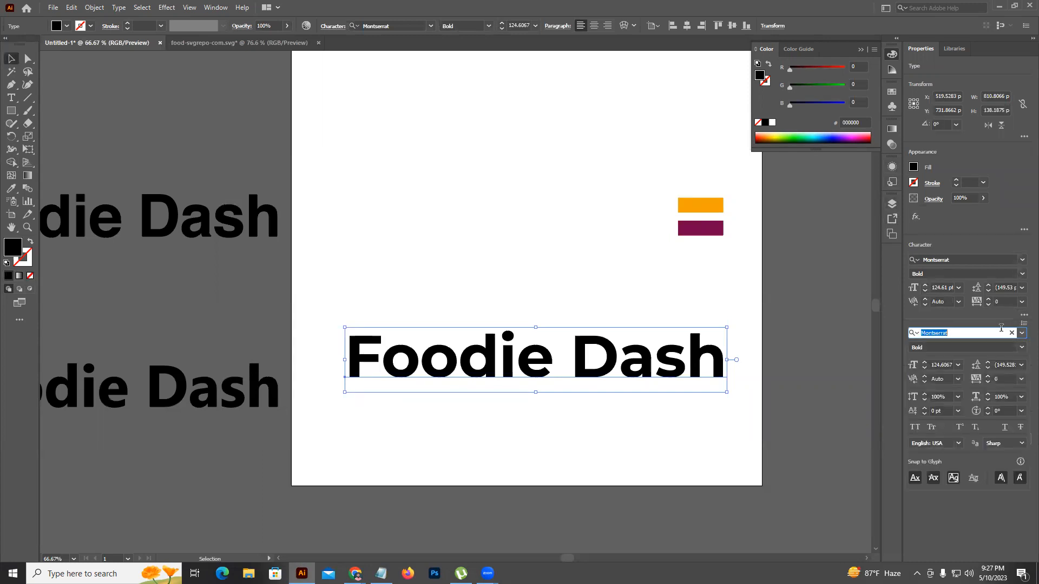
click(914, 428)
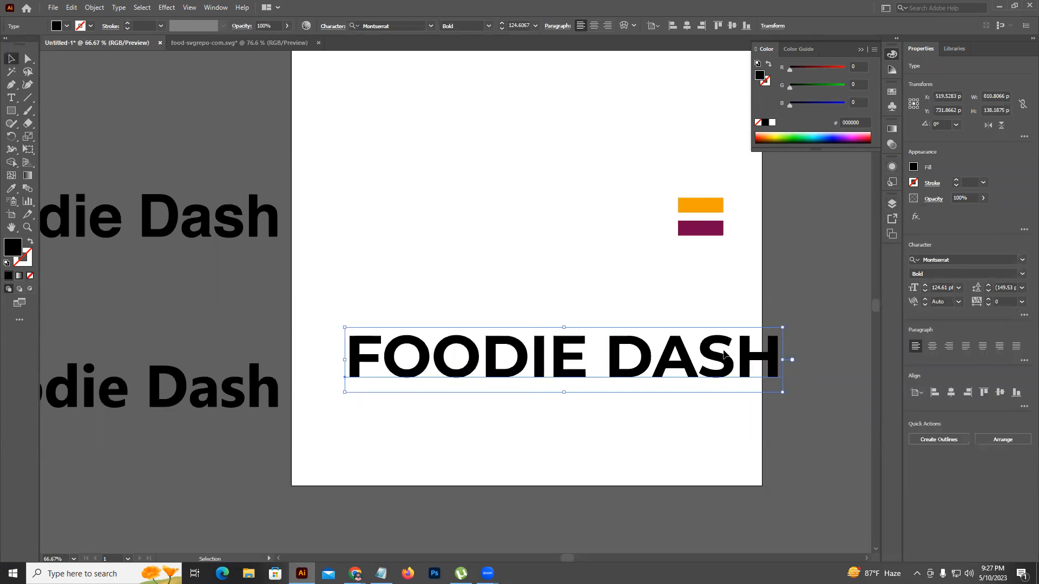
drag(783, 362, 640, 420)
click(648, 352)
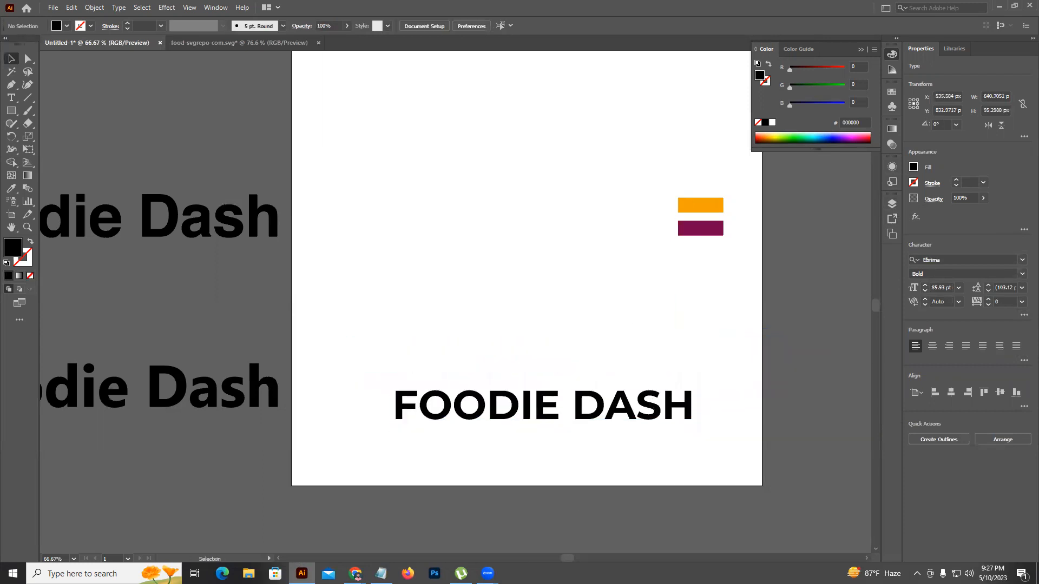
Switch to Chrome, close the SVG Repo icon editor and filter the food vector image results by silhouette
click(287, 514)
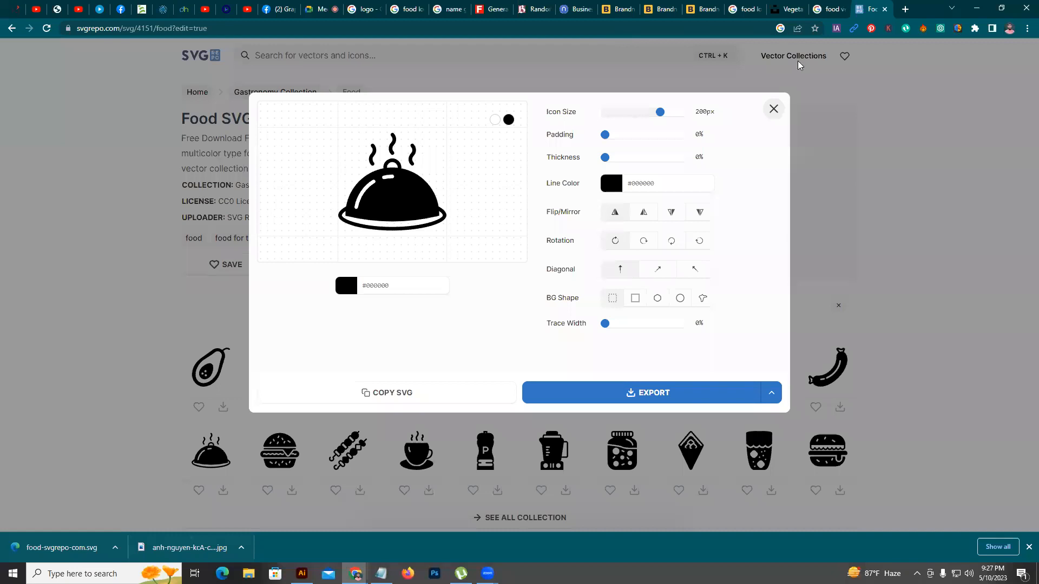
click(774, 110)
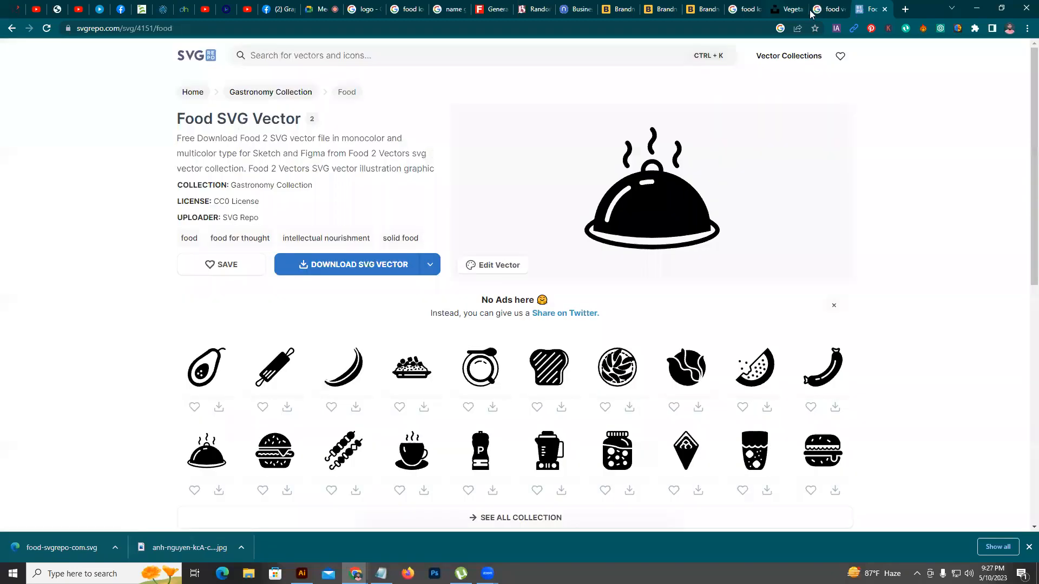
click(812, 11)
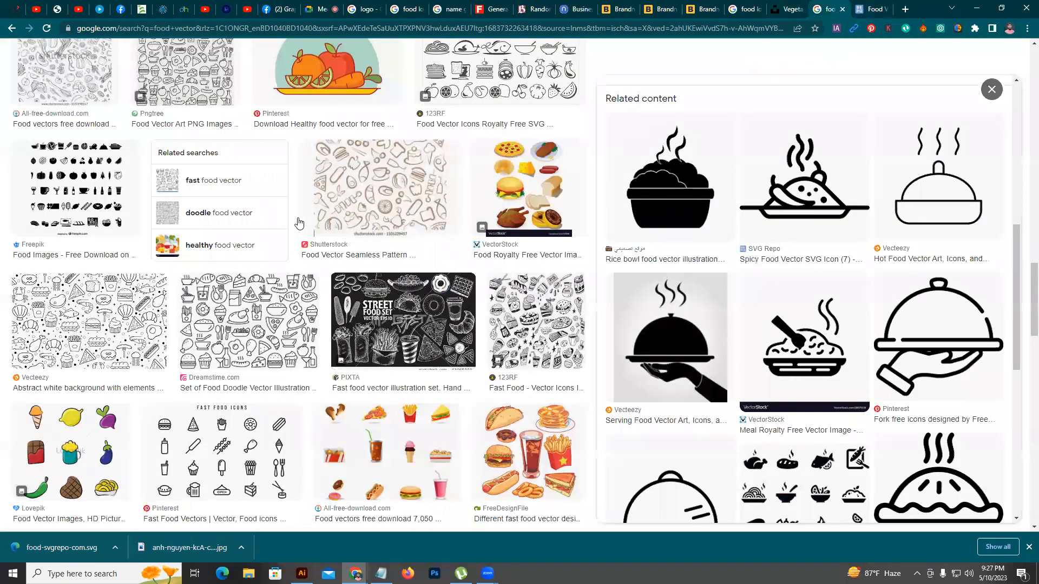
scroll(298, 222, up, 8)
scroll(441, 309, up, 7)
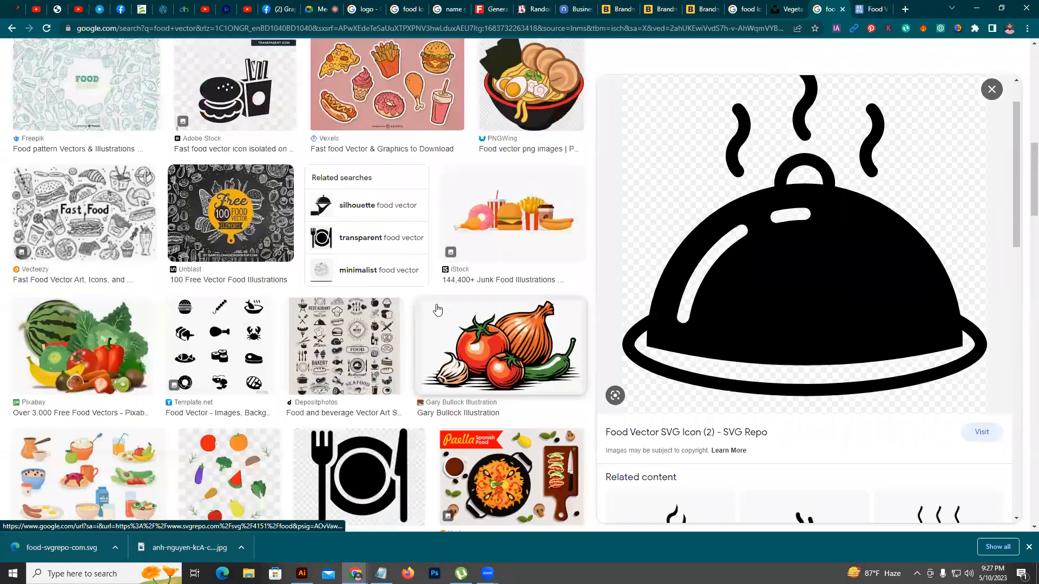
scroll(418, 325, up, 6)
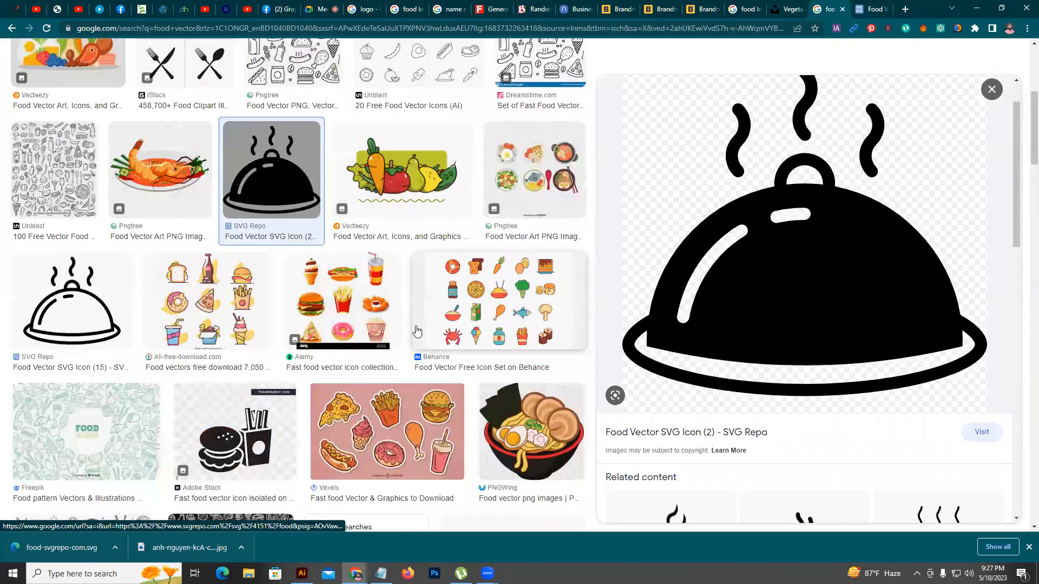
scroll(19, 283, up, 5)
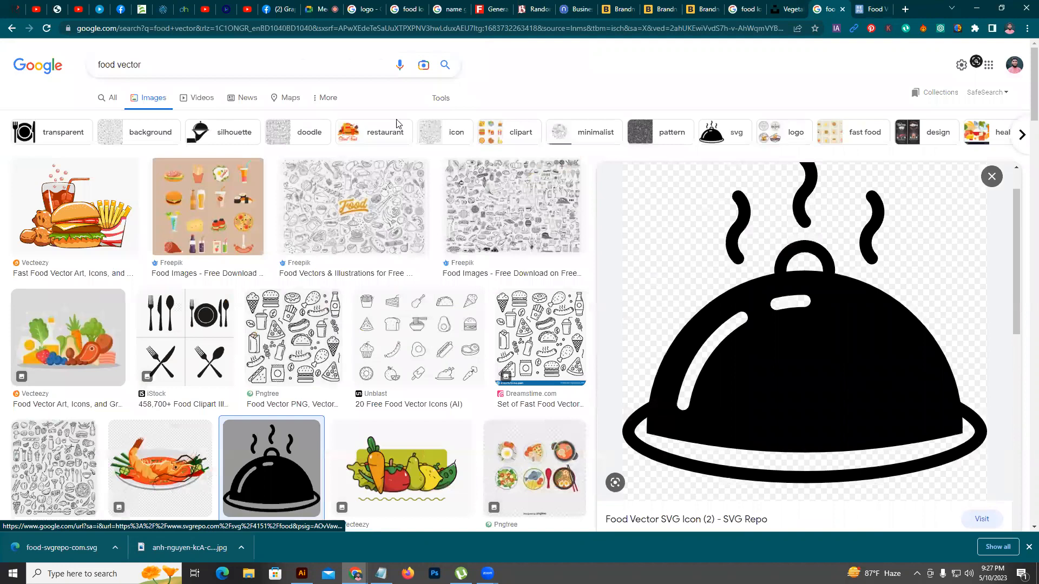
click(220, 140)
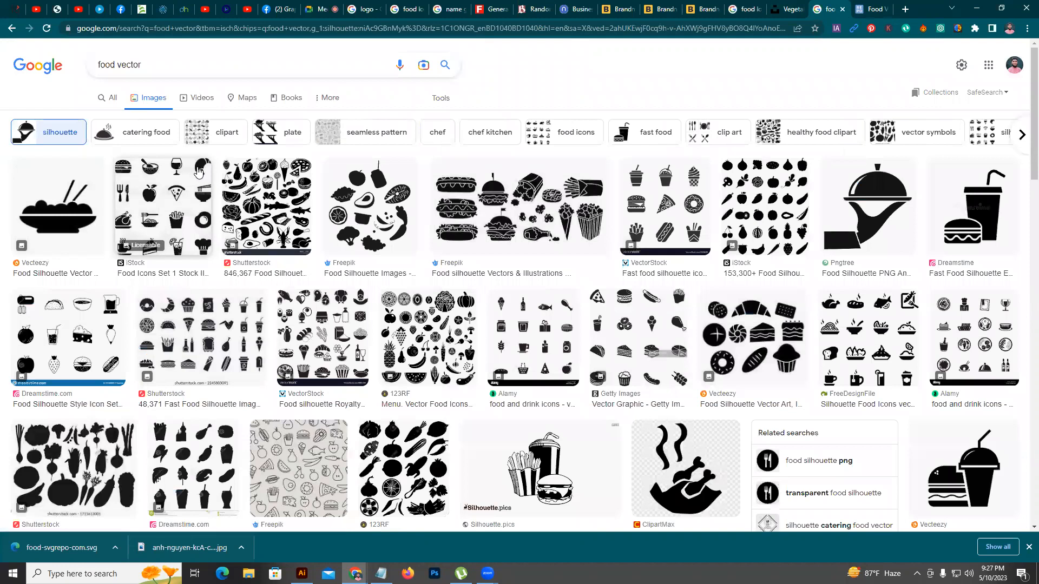
Look through the food silhouette image results for another icon suited to the logo
scroll(422, 341, down, 1)
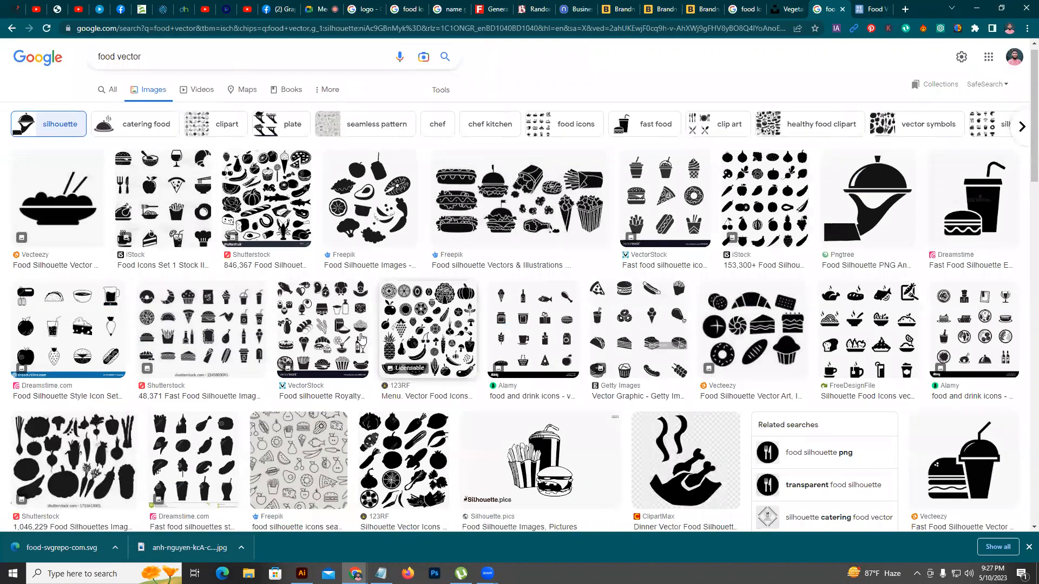
scroll(361, 339, down, 4)
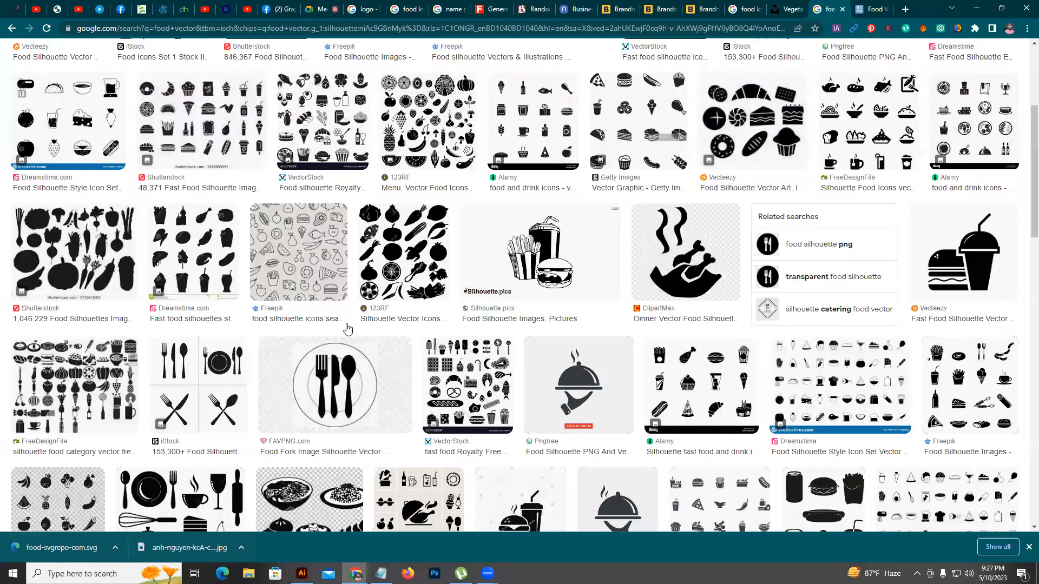
scroll(294, 385, down, 6)
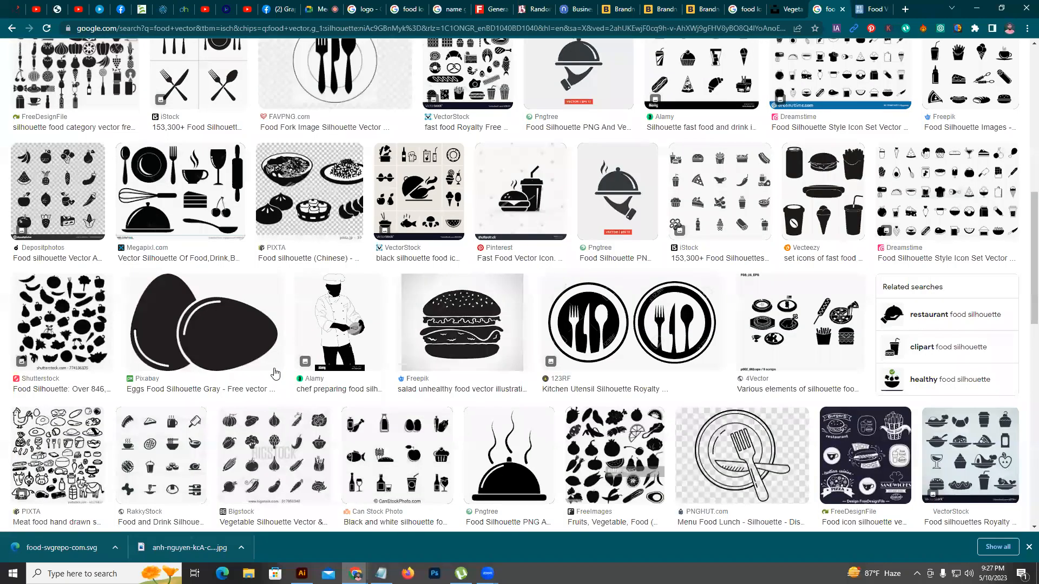
scroll(280, 377, down, 3)
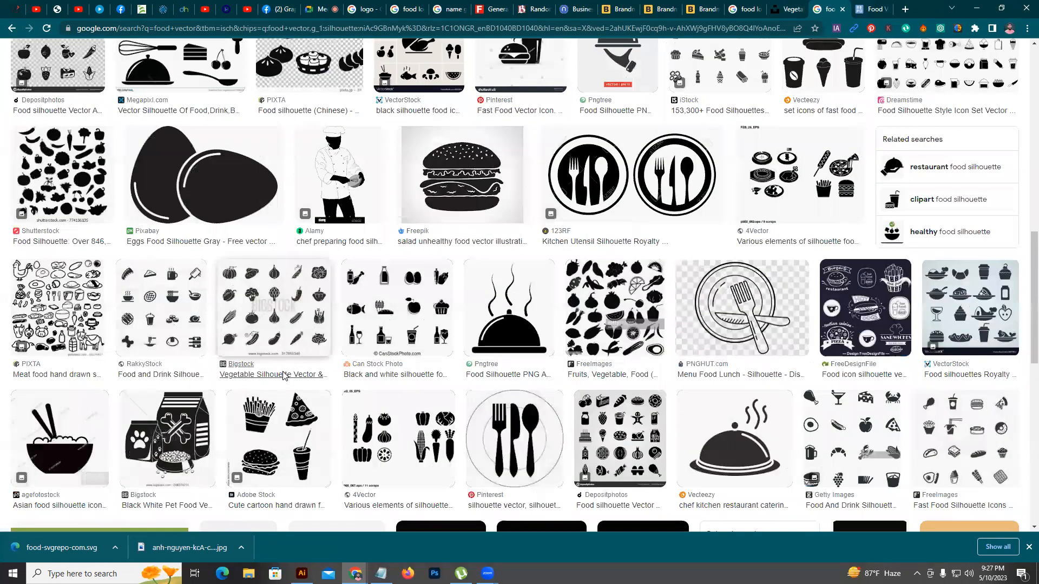
scroll(282, 373, down, 6)
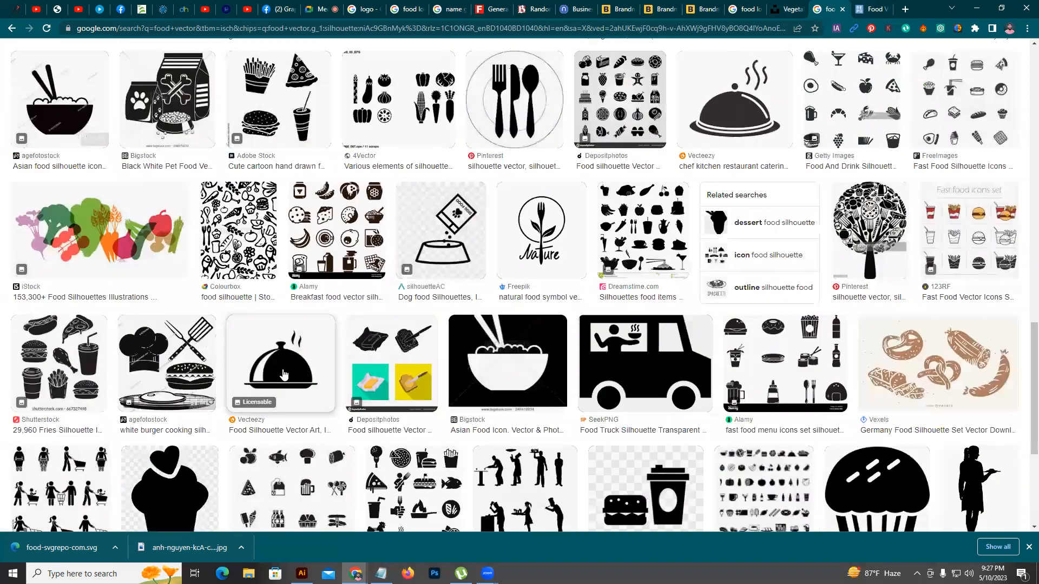
scroll(284, 373, down, 3)
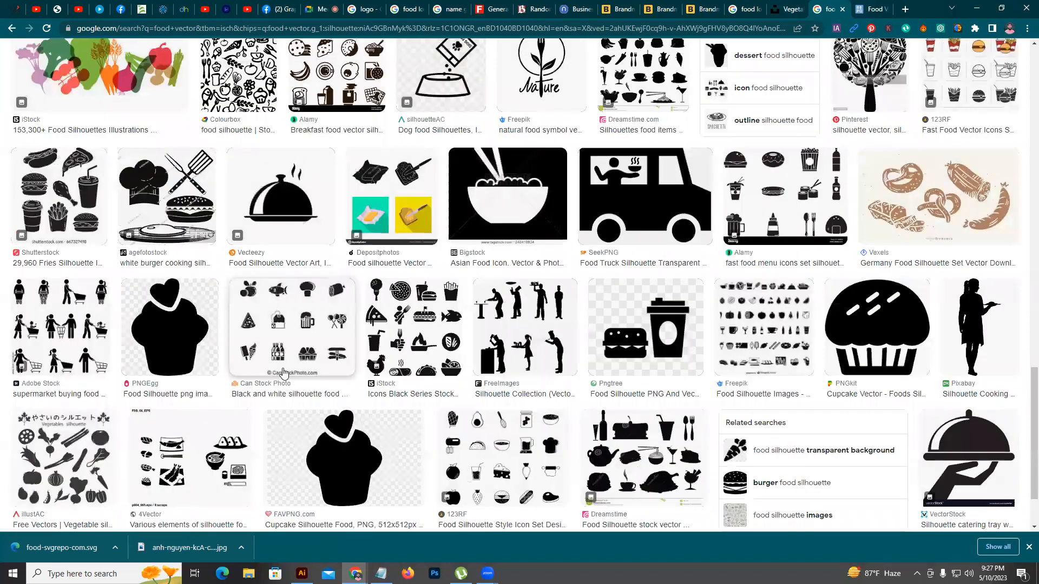
scroll(614, 375, down, 2)
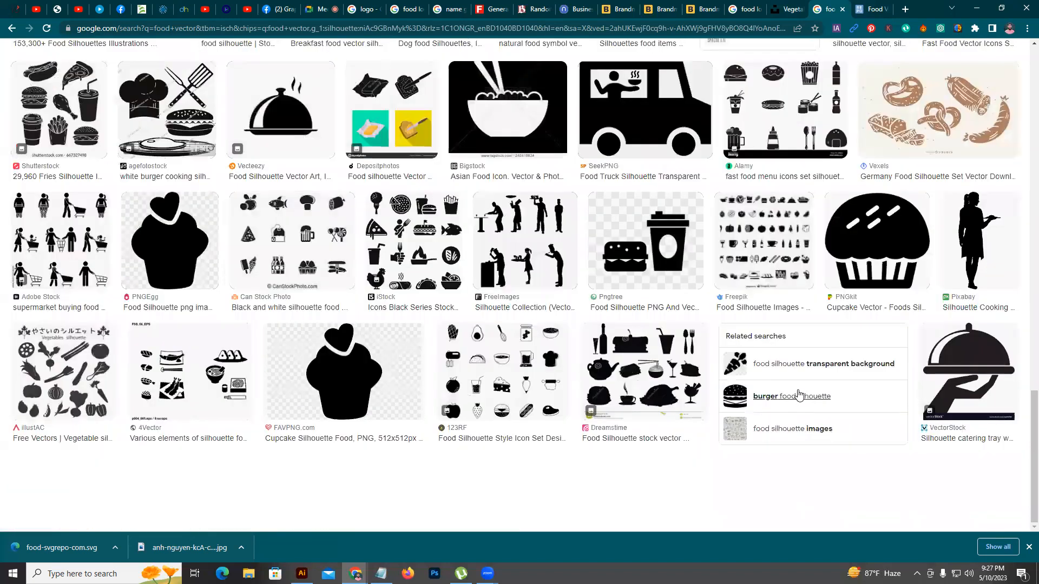
Open the related search for food silhouettes with transparent background and look through its results for another logo icon
click(806, 365)
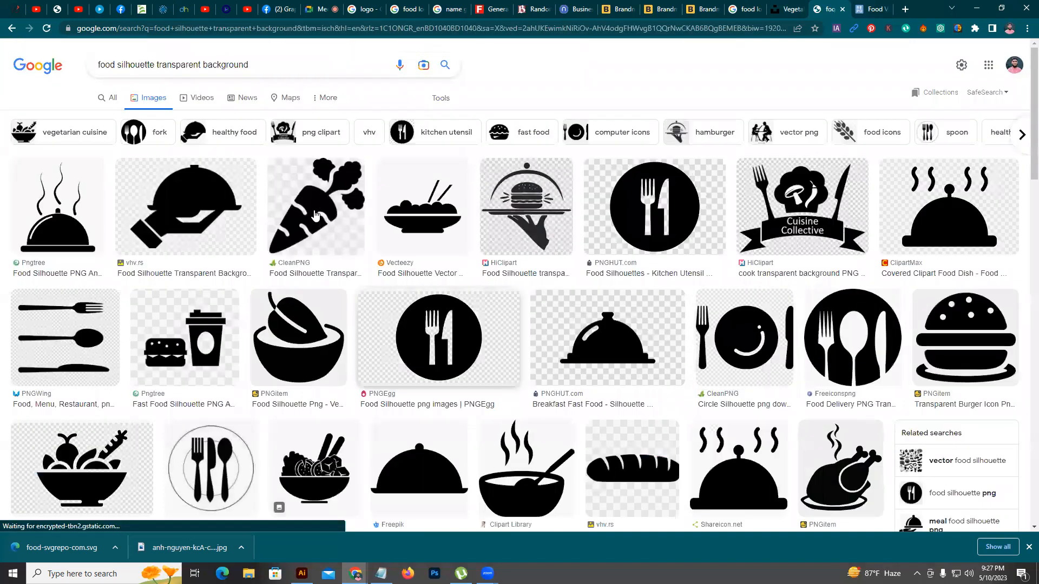
click(316, 215)
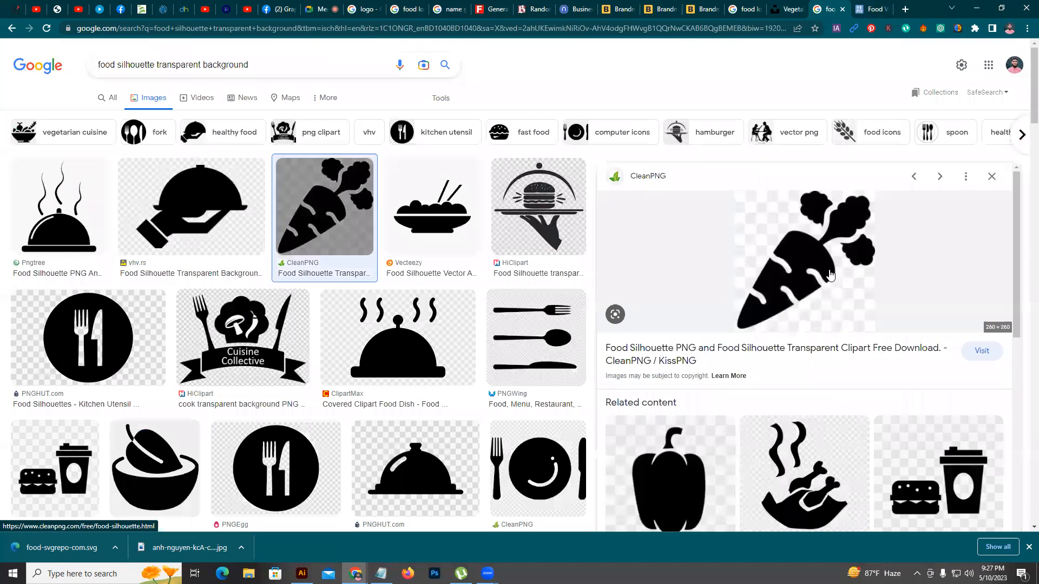
scroll(613, 393, down, 3)
scroll(299, 396, down, 3)
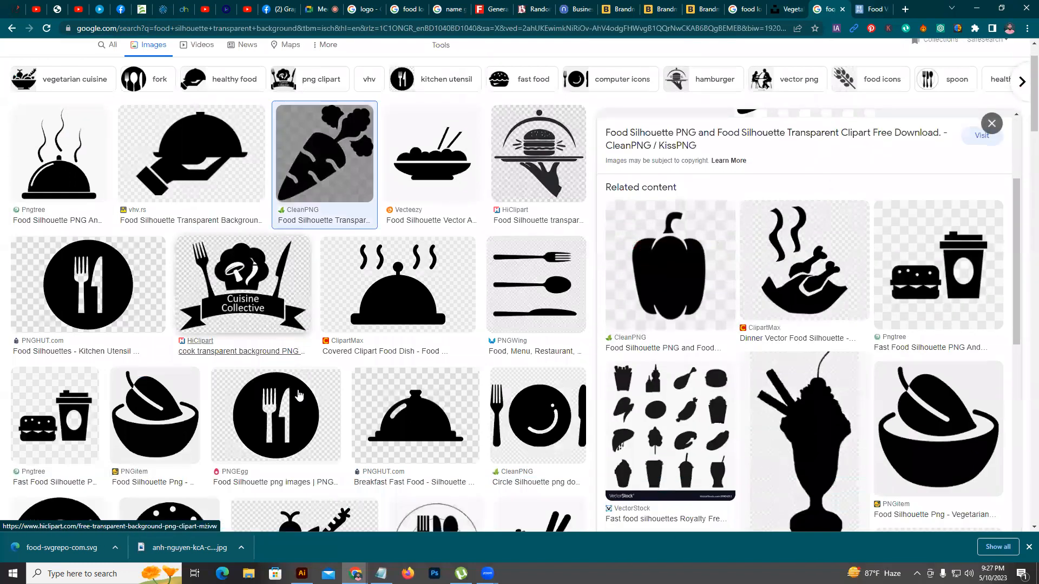
scroll(298, 395, down, 2)
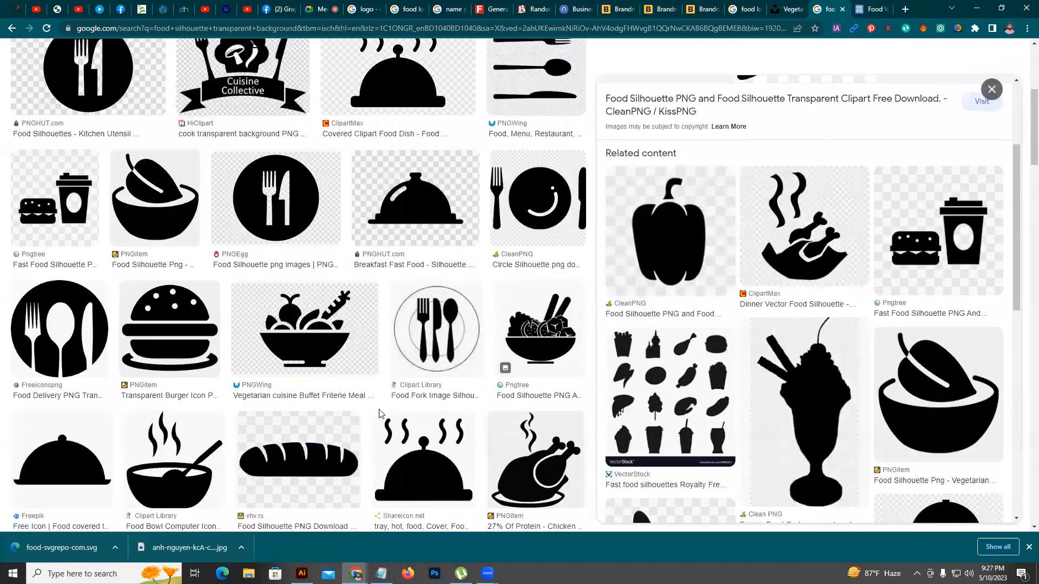
scroll(210, 386, down, 2)
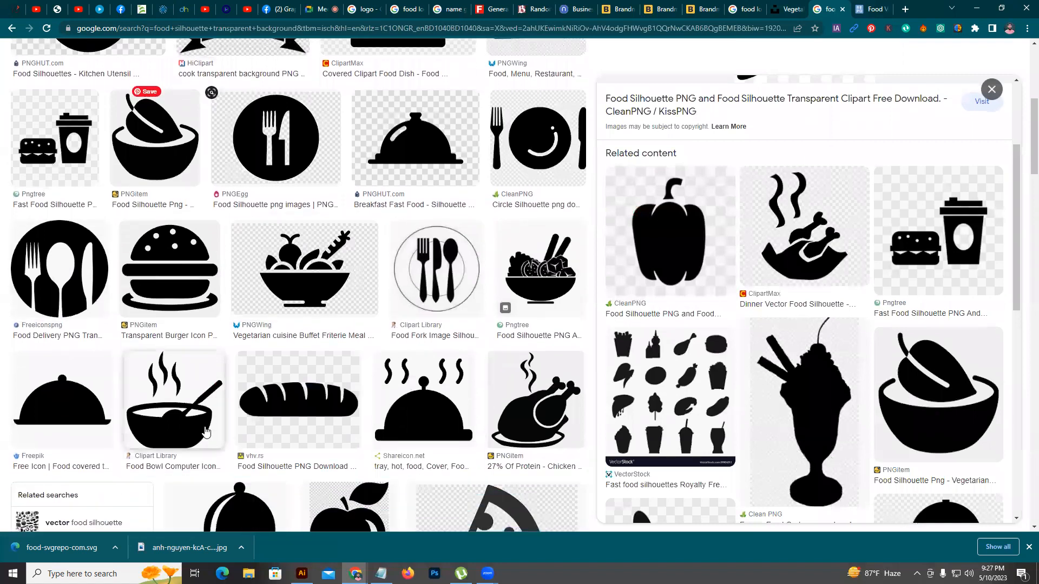
scroll(324, 459, down, 3)
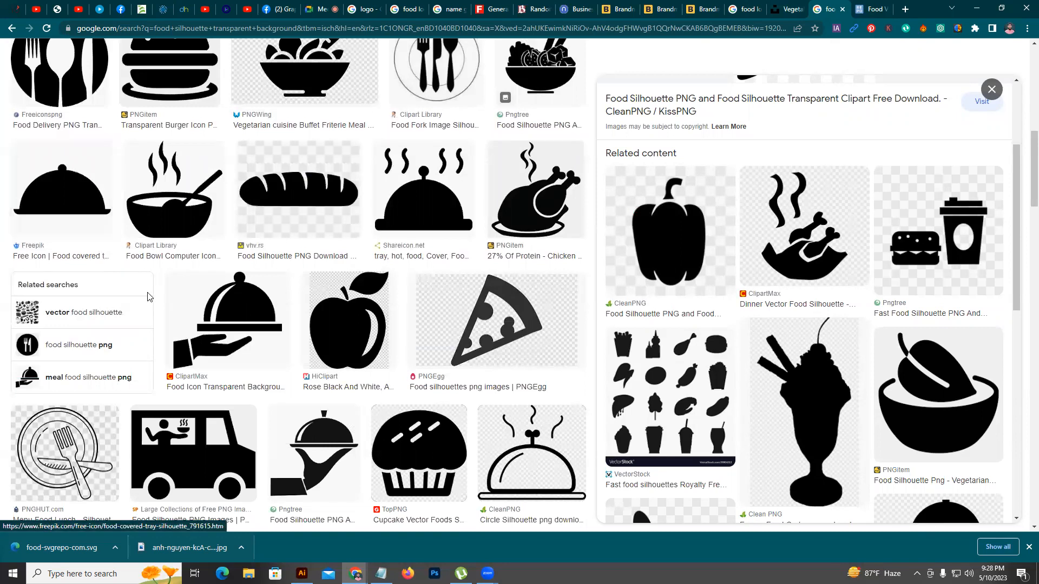
scroll(146, 294, down, 4)
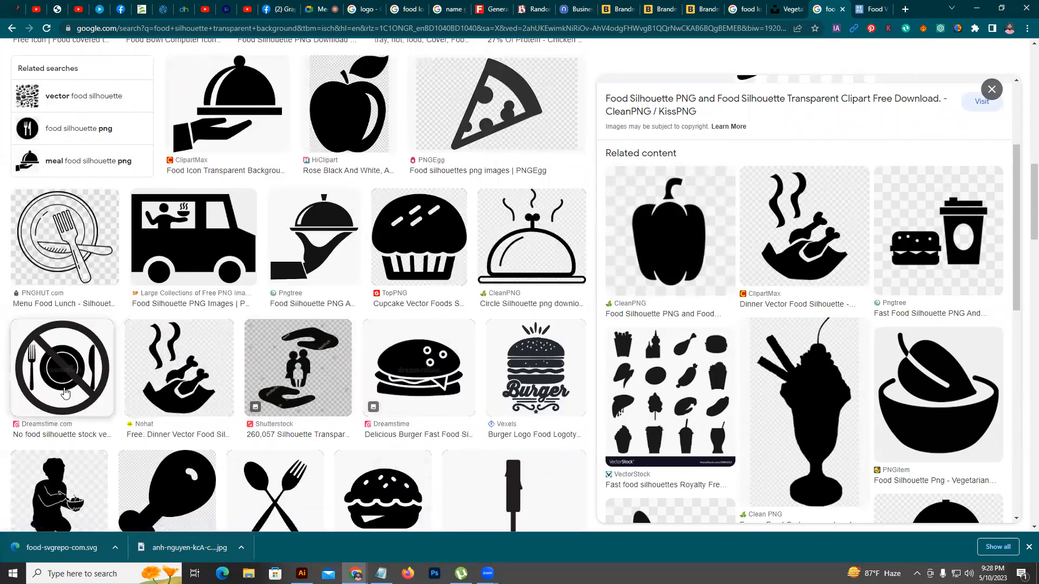
scroll(63, 405, down, 4)
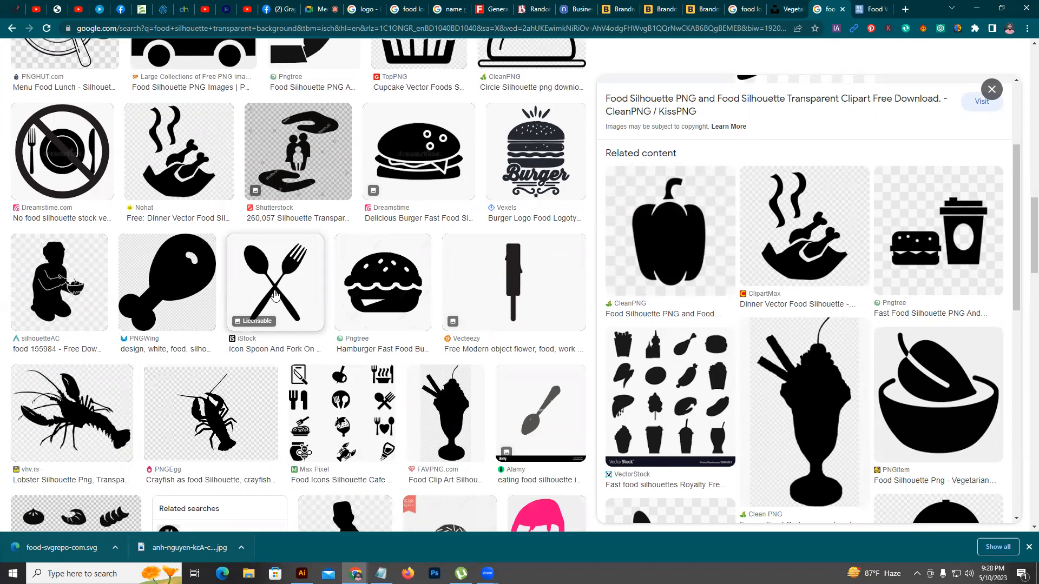
Copy the iStock crossed spoon and fork image and paste it onto the Foodie Dash artboard in Illustrator
click(275, 295)
right_click(811, 193)
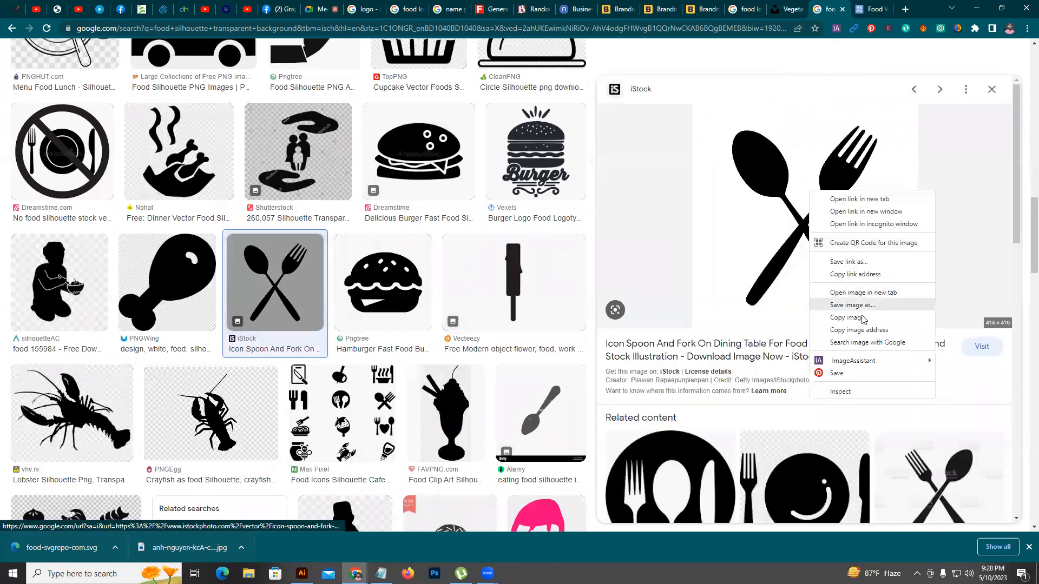
click(862, 318)
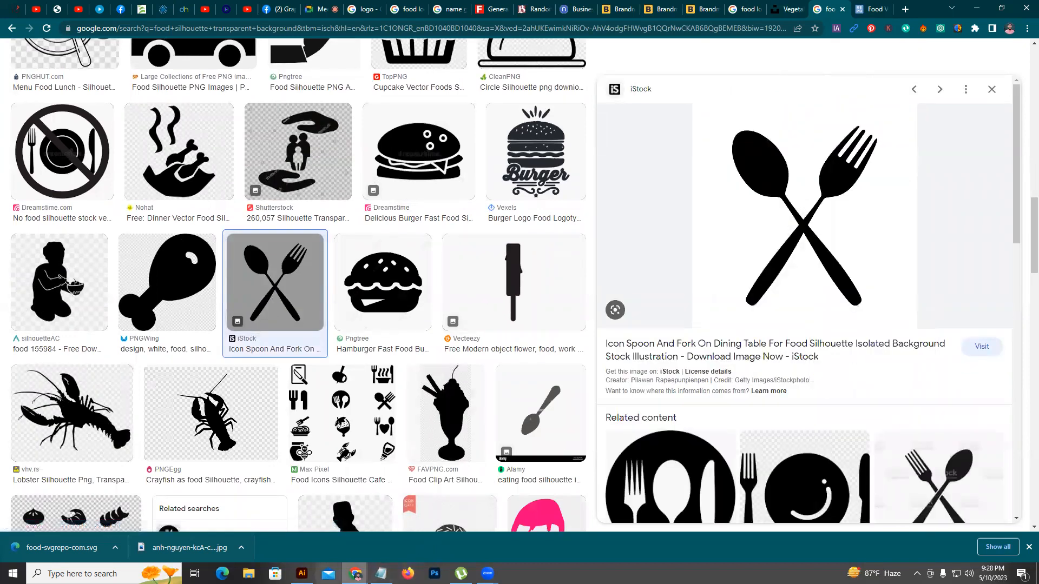
click(302, 573)
key(ctrl+v)
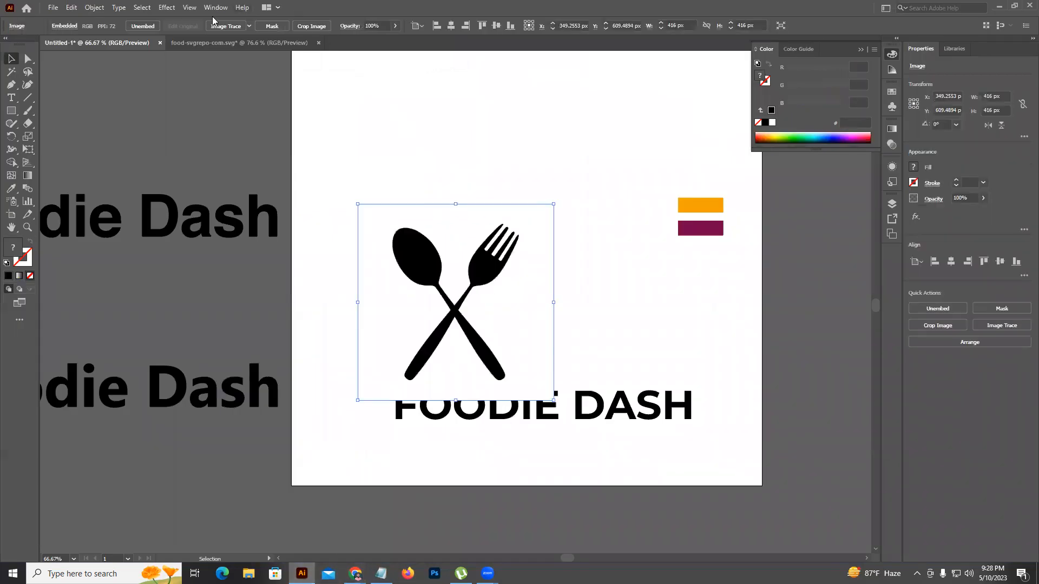
Image-trace and expand the pasted spoon and fork picture, and remove its white background
click(231, 26)
click(273, 26)
key(a)
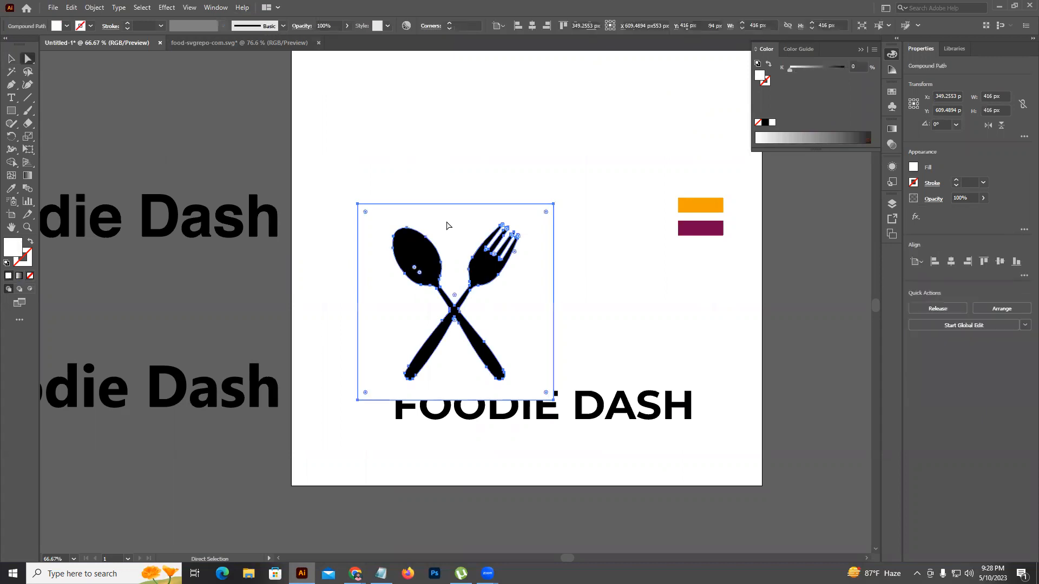
click(448, 225)
click(10, 58)
click(457, 238)
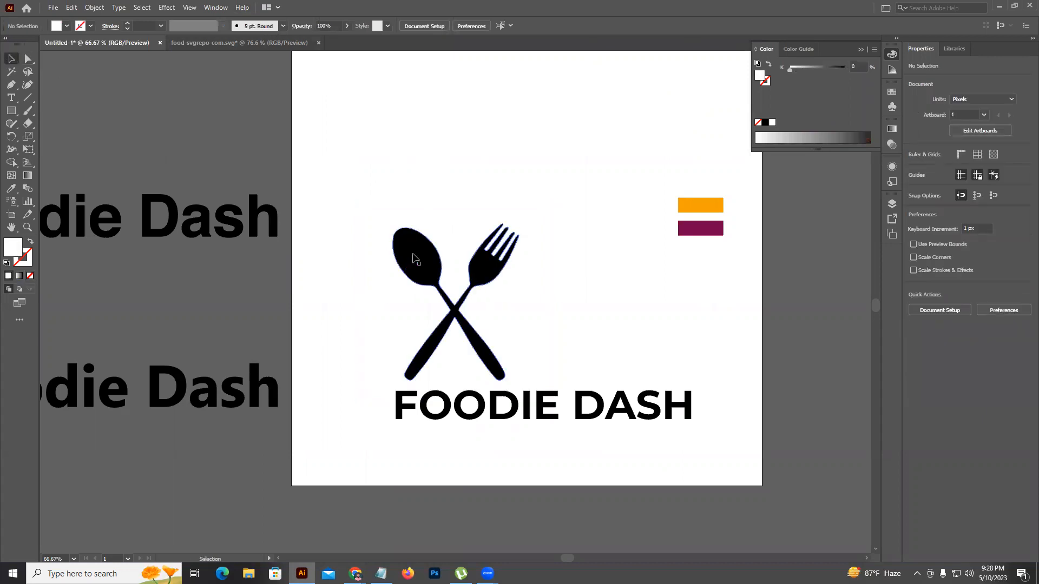
Scale the spoon and fork icon down to about 156 × 194 px and place it above the FOODIE DASH text
drag(459, 224, 647, 302)
click(509, 285)
scroll(453, 300, up, 2)
click(723, 302)
scroll(723, 303, down, 2)
drag(722, 304, 496, 372)
click(488, 306)
click(496, 373)
scroll(500, 297, up, 2)
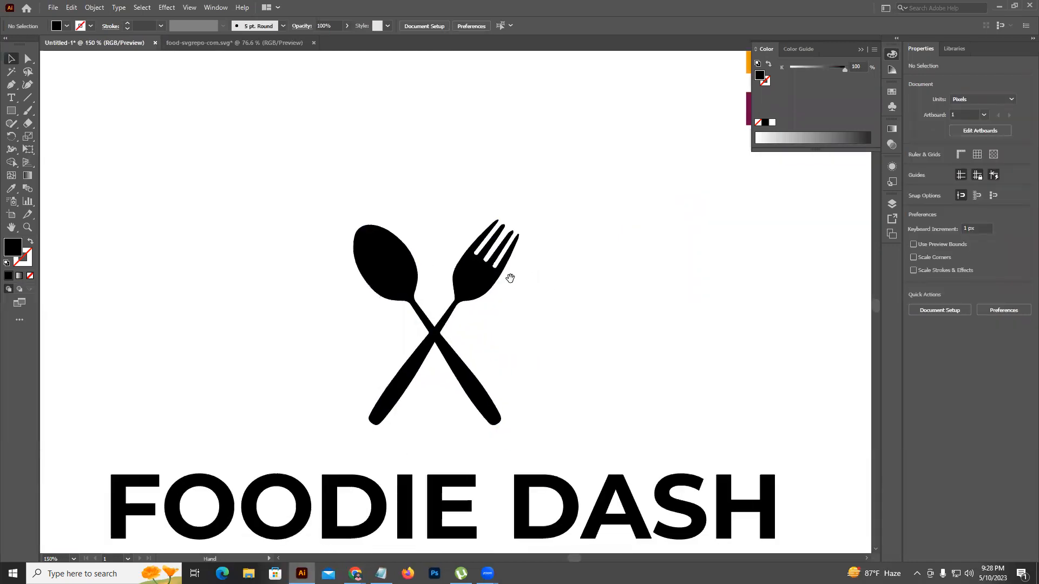
scroll(508, 276, down, 4)
drag(658, 161, 403, 350)
key(Delete)
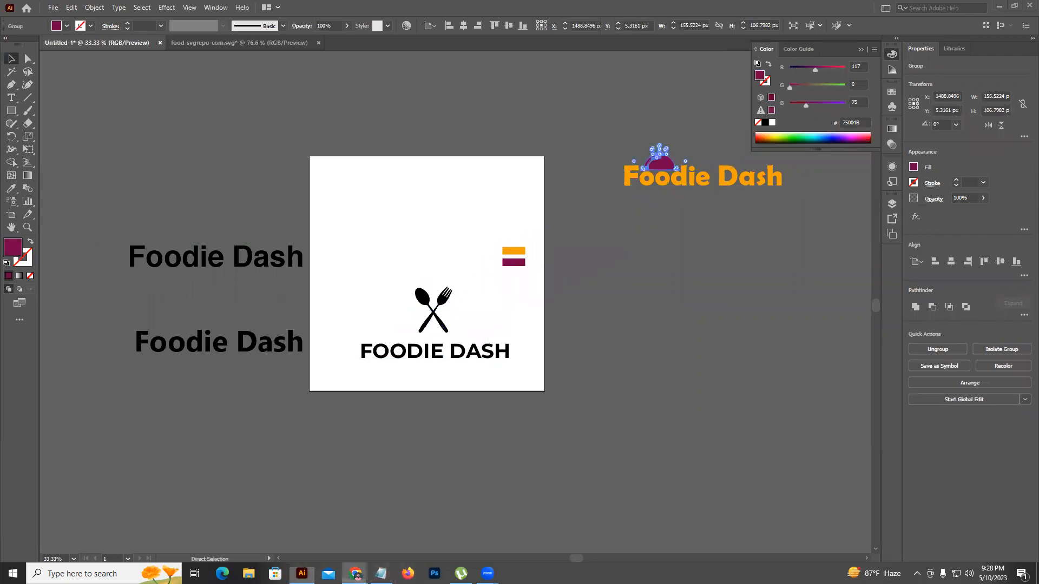
Bring the black food-svgrepo-com.svg cloche icon into the logo document, placing it above the crossed spoon and fork
mouse_move(355, 573)
click(289, 517)
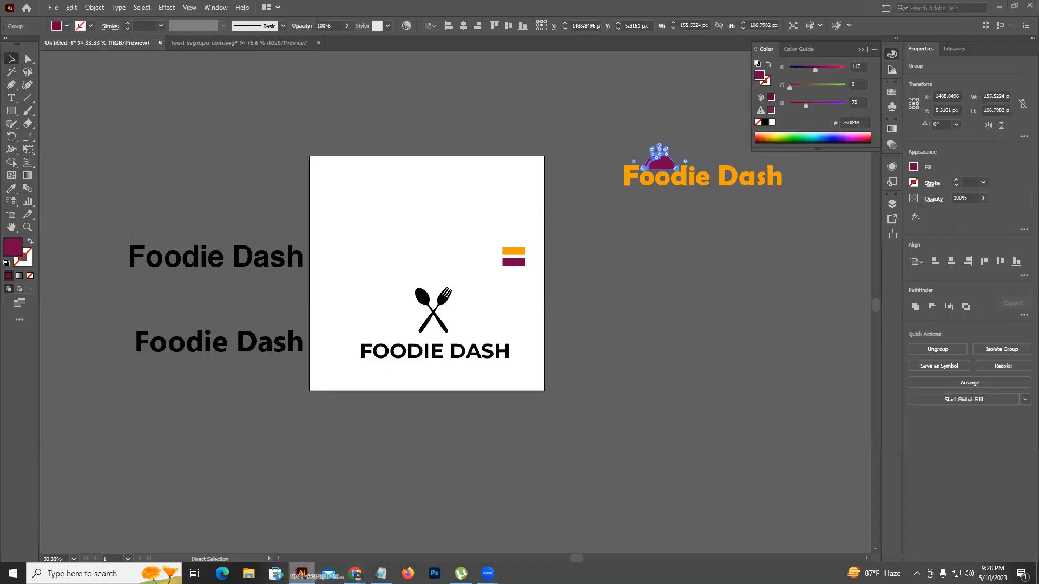
click(302, 573)
click(239, 43)
drag(364, 341, 430, 330)
scroll(433, 330, up, 2)
drag(407, 99, 428, 278)
drag(425, 325, 390, 150)
scroll(469, 169, up, 2)
scroll(468, 169, left, 2)
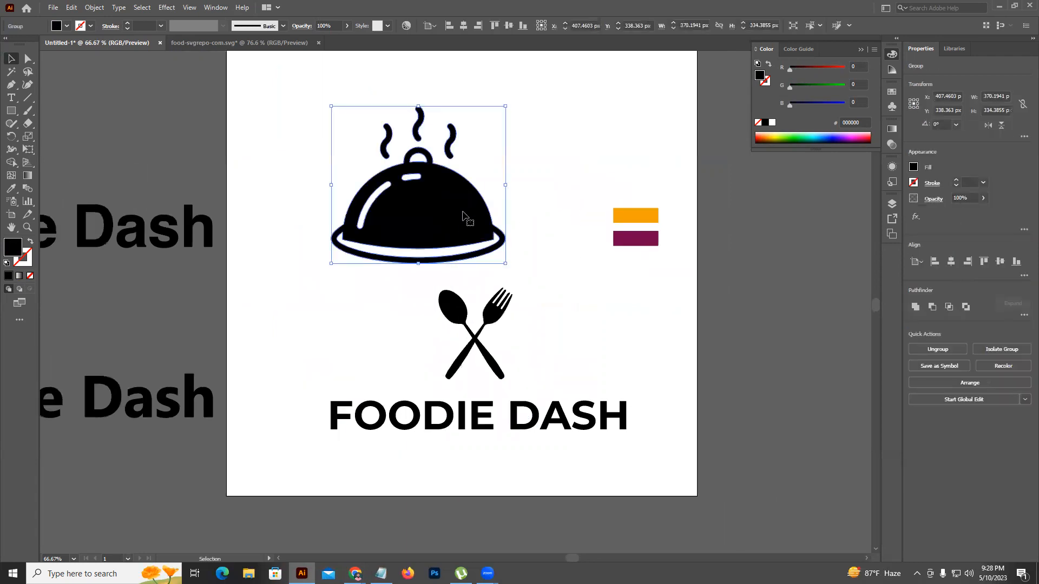
Enlarge the crossed spoon and fork to about 230 × 286 px, with the utensils above and the cloche below
click(507, 313)
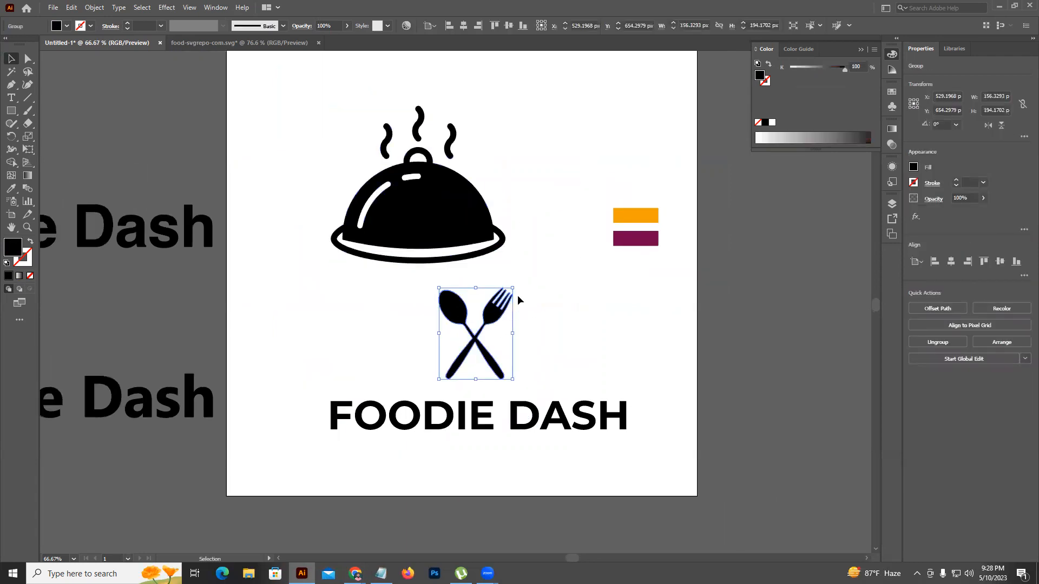
drag(514, 290, 543, 231)
Try to join the spoon and fork paths where their handles cross
scroll(419, 169, up, 6)
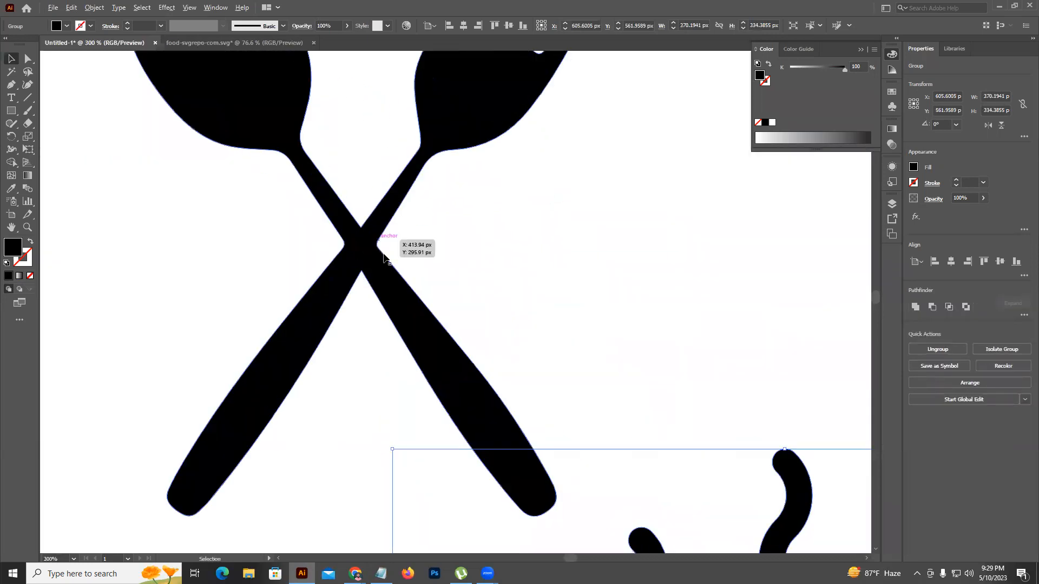
click(370, 280)
scroll(369, 280, down, 3)
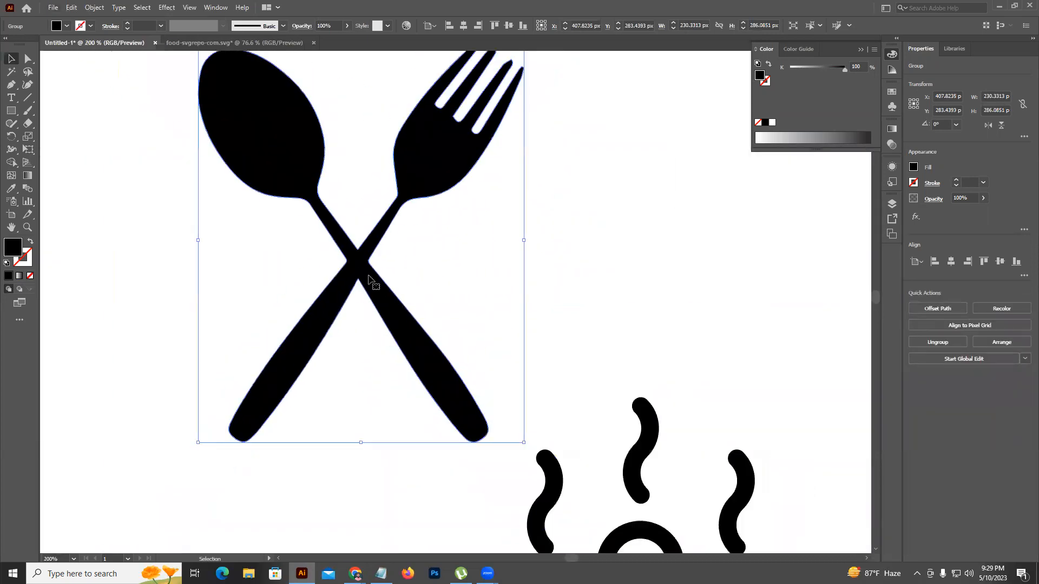
key(ctrl+j)
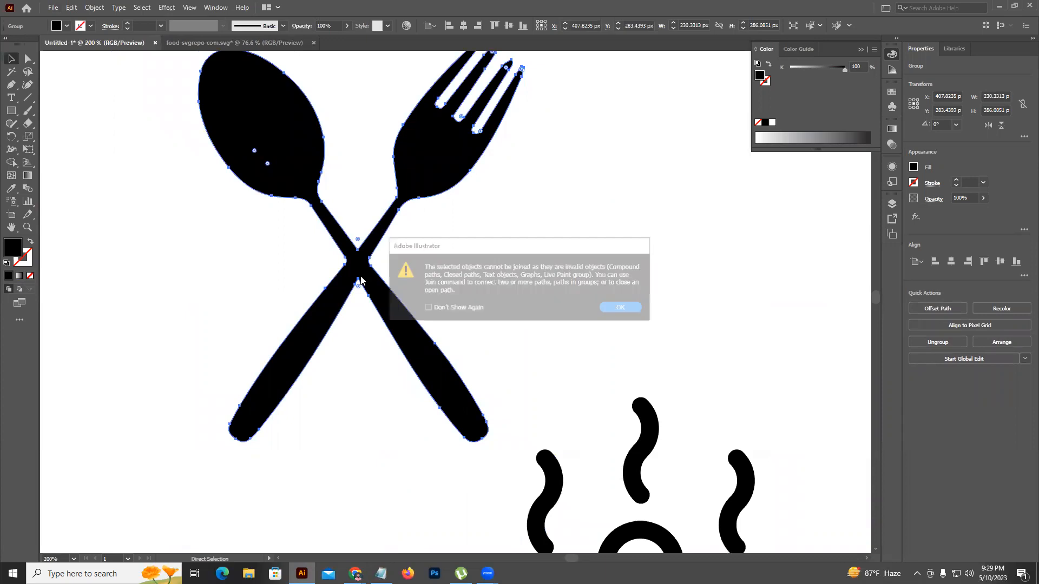
click(625, 305)
key(v)
scroll(358, 276, up, 3)
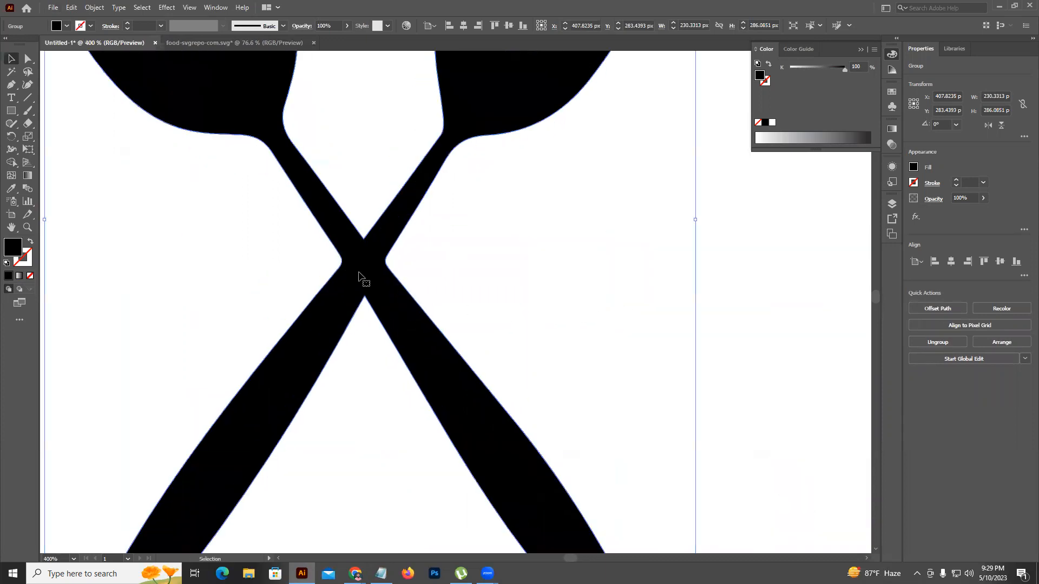
Draw a closed four-point black shape over the crossing of the spoon and fork handles with the Pen tool
click(91, 216)
key(p)
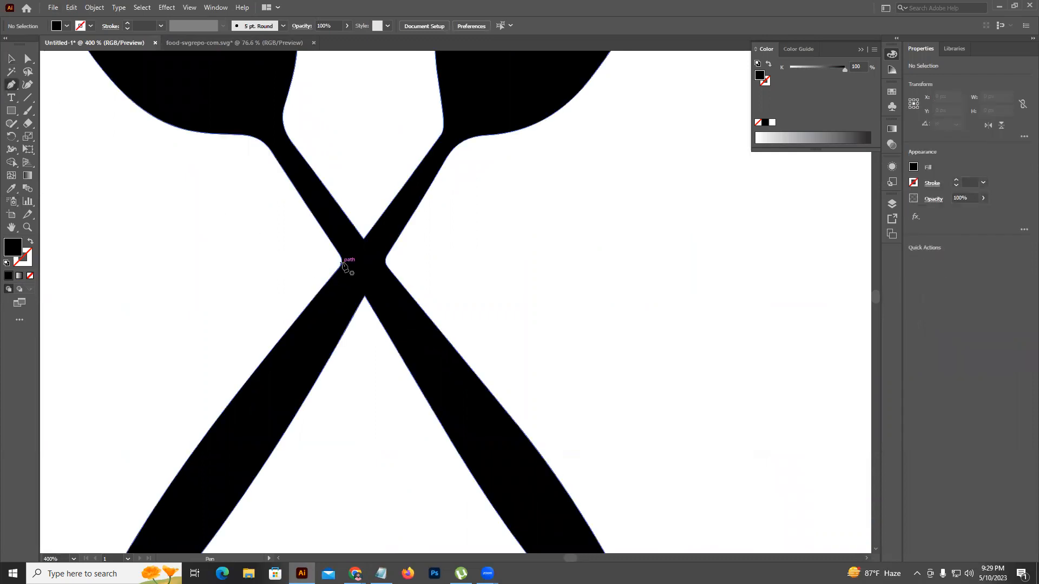
click(340, 259)
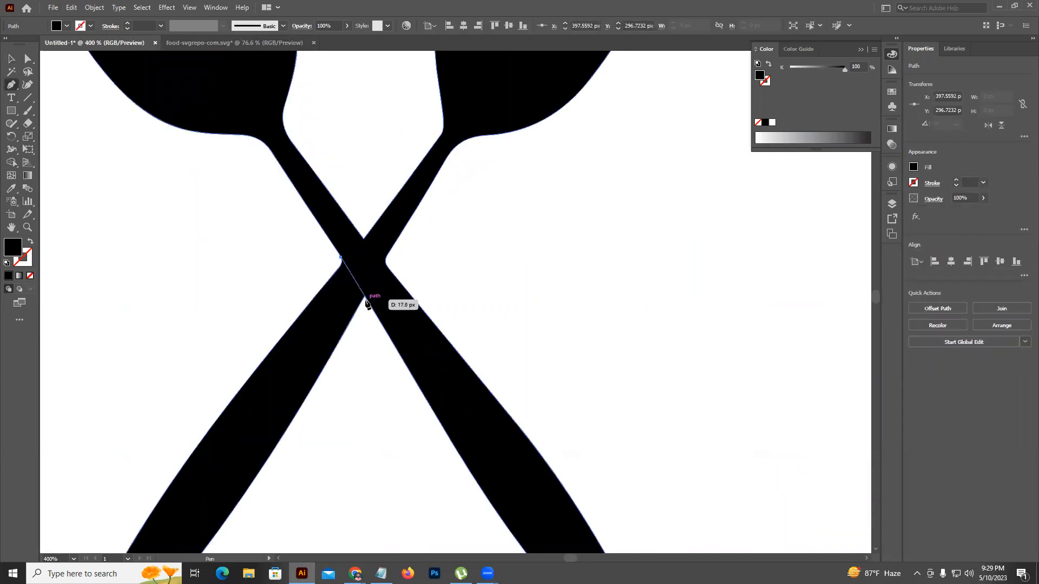
click(367, 299)
click(386, 264)
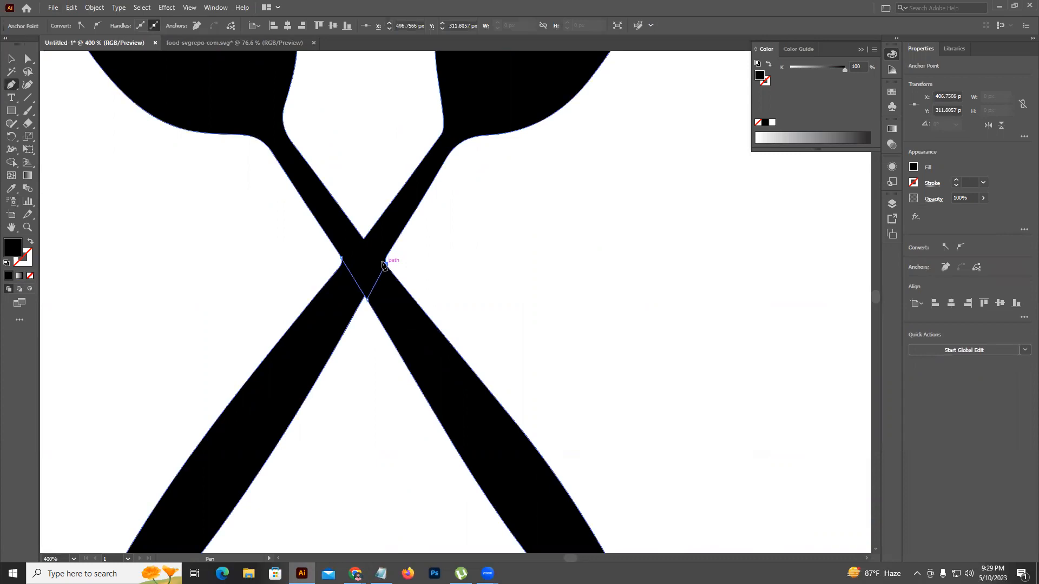
click(363, 239)
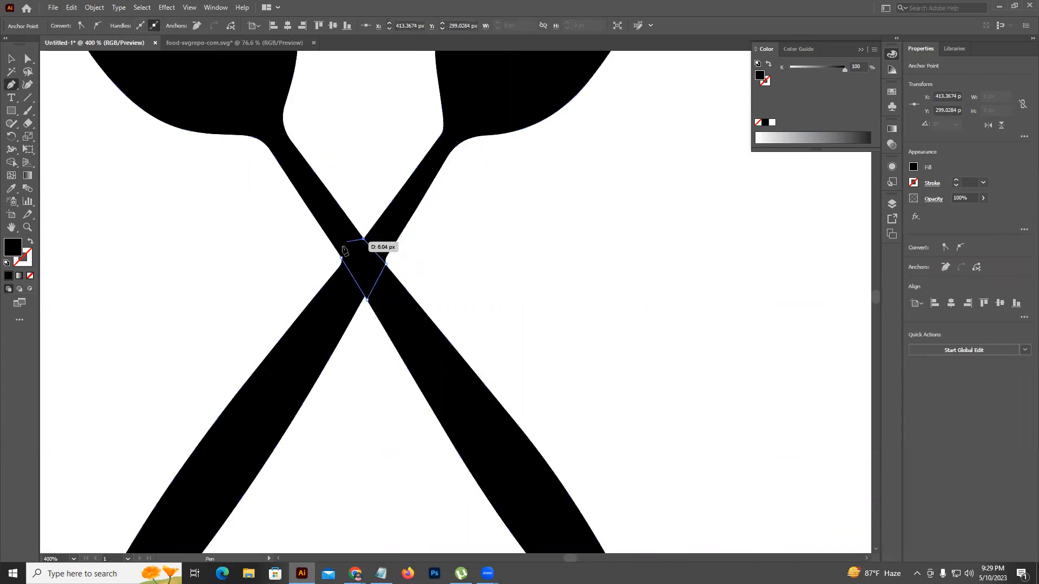
click(341, 258)
click(15, 64)
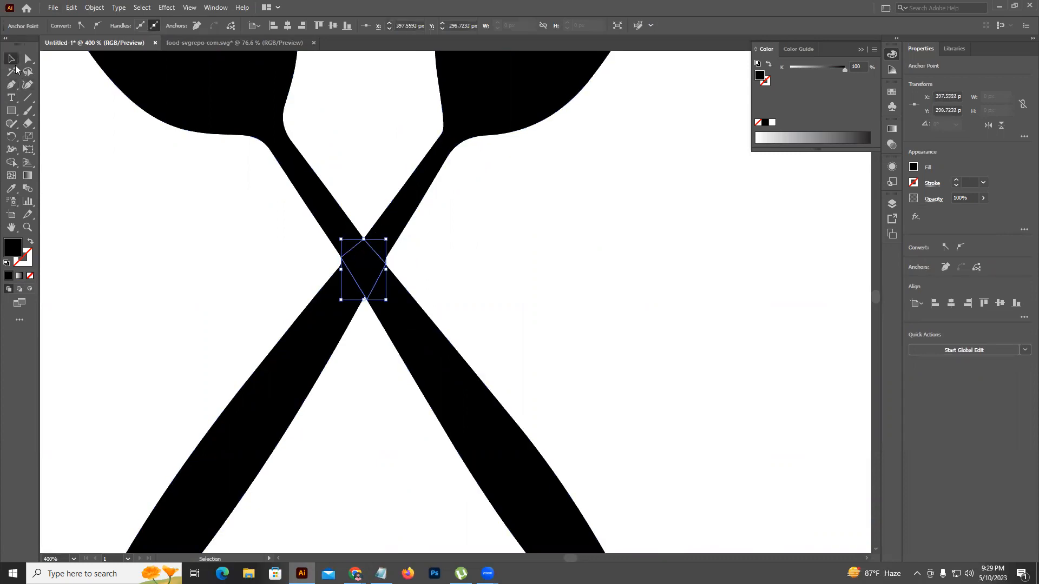
Try to combine the four-point shape with the spoon and fork at the crossing using the Shape Builder tool
shift+click(332, 211)
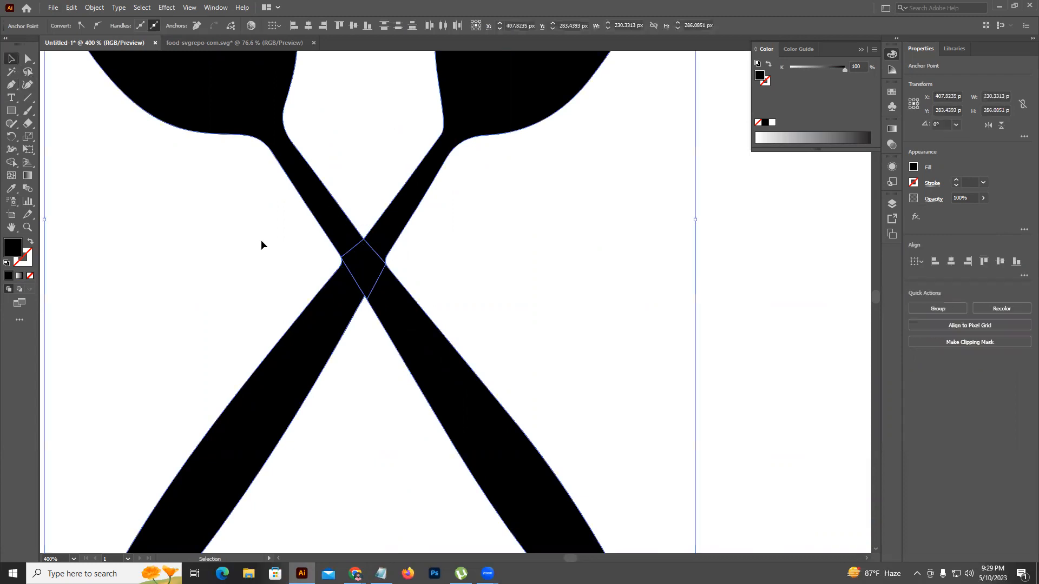
click(15, 163)
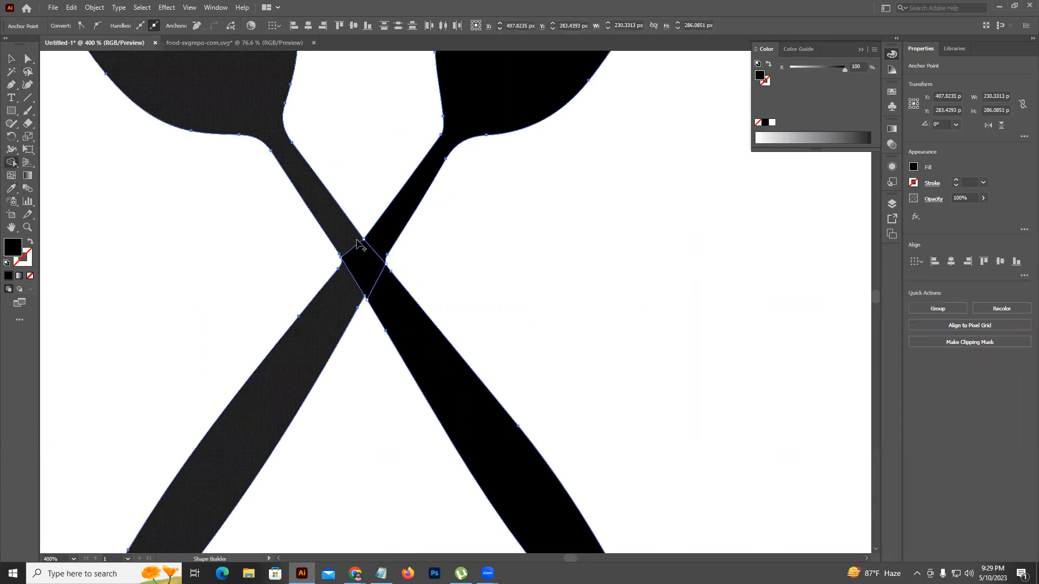
click(371, 267)
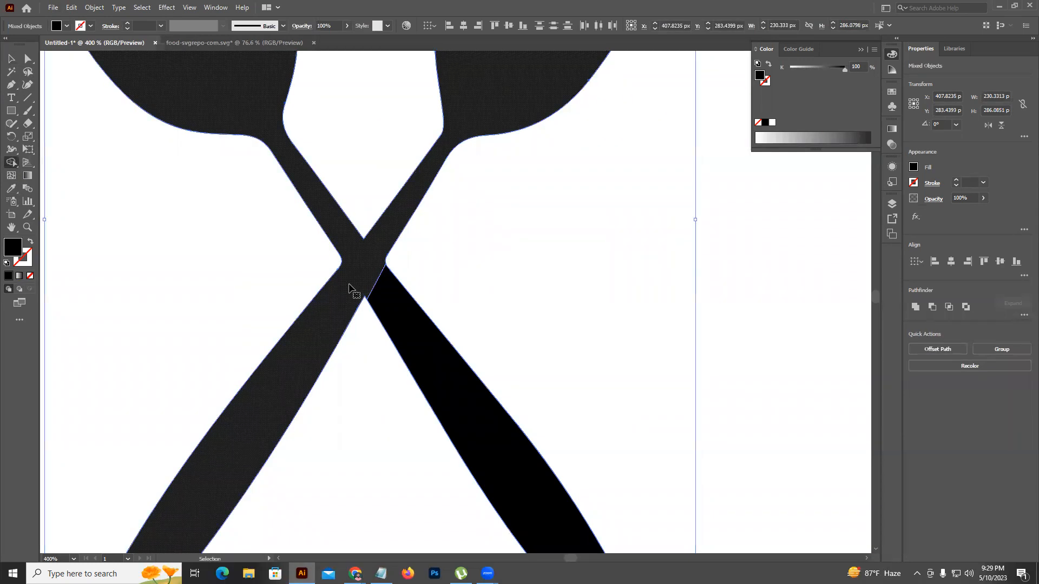
Shift the outer anchor on the spoon-head side of the four-point shape about 3 px outward from the crossing
key(a)
click(341, 259)
scroll(341, 258, down, 3)
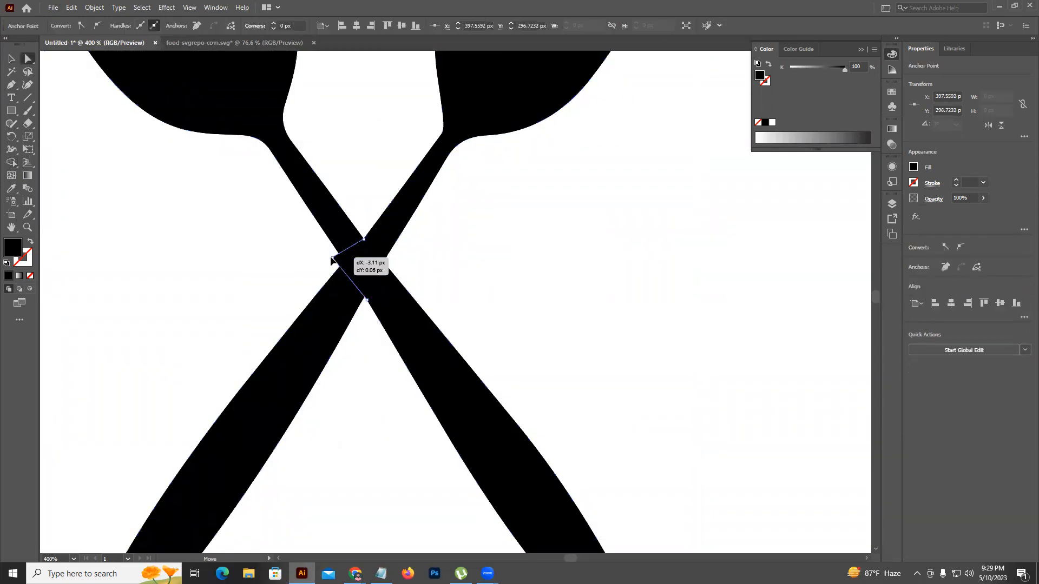
click(348, 297)
Delete the three wavy steam lines above the black cloche
scroll(357, 292, down, 4)
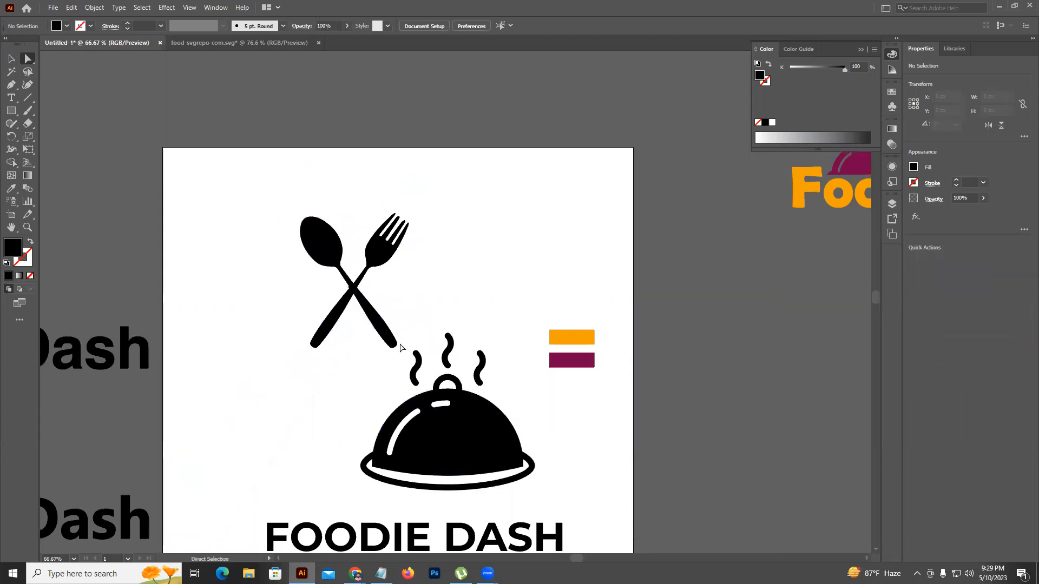
click(416, 368)
key(Delete)
drag(437, 318, 485, 368)
key(Delete)
click(11, 59)
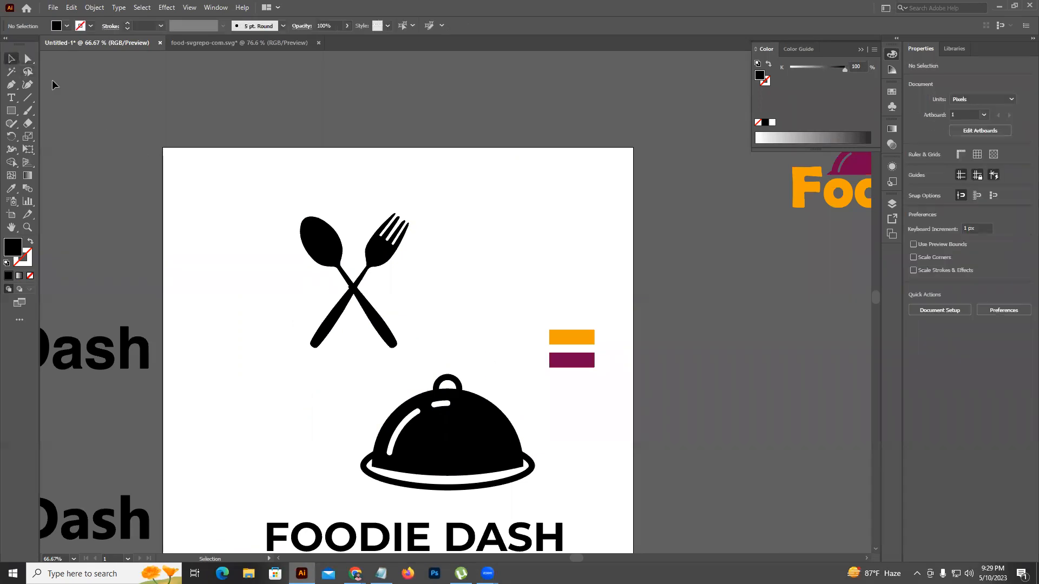
Move the crossed spoon and fork off the small four-point shape and delete that leftover shape
drag(317, 238, 382, 208)
drag(340, 265, 202, 298)
key(Delete)
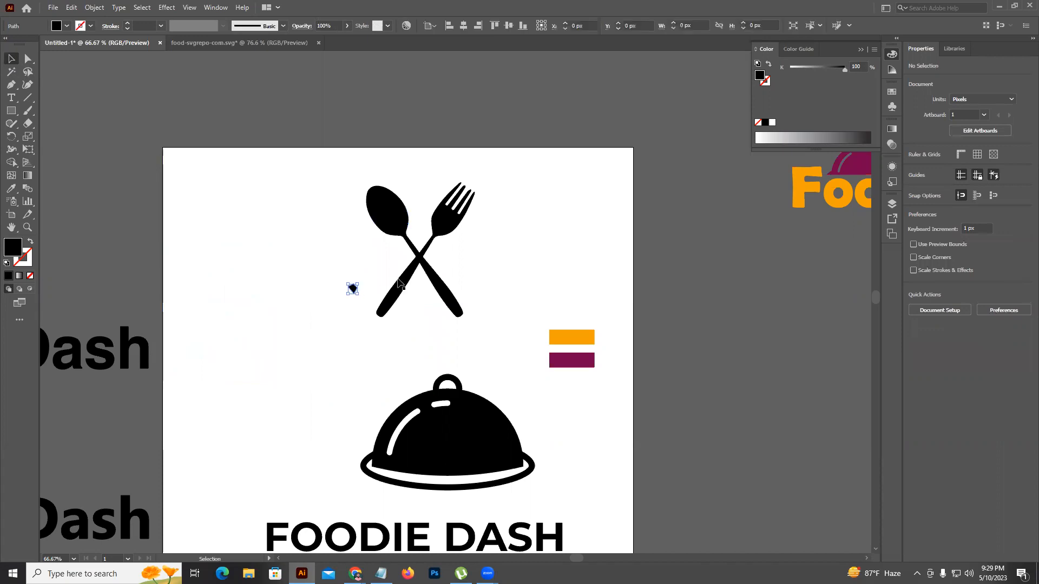
Place the crossed spoon and fork centred over the cloche, with their heads rising on either side of its knob
drag(430, 265, 447, 398)
drag(421, 341, 422, 363)
click(440, 302)
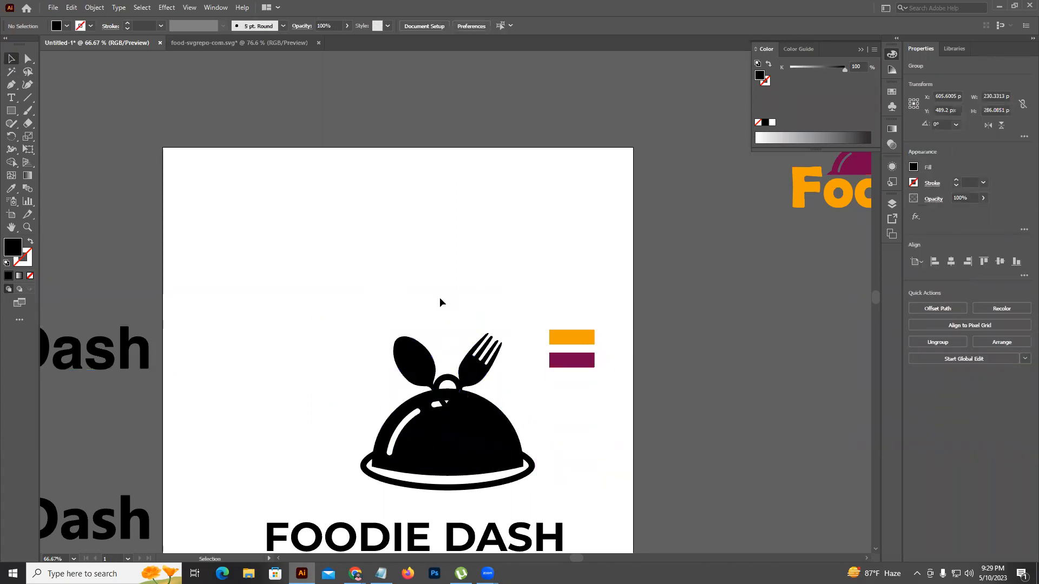
Replace the crossed spoon and fork above the cloche with the iStock image of a separate fork, knife and two spoons from the Chrome image search
click(484, 355)
key(Delete)
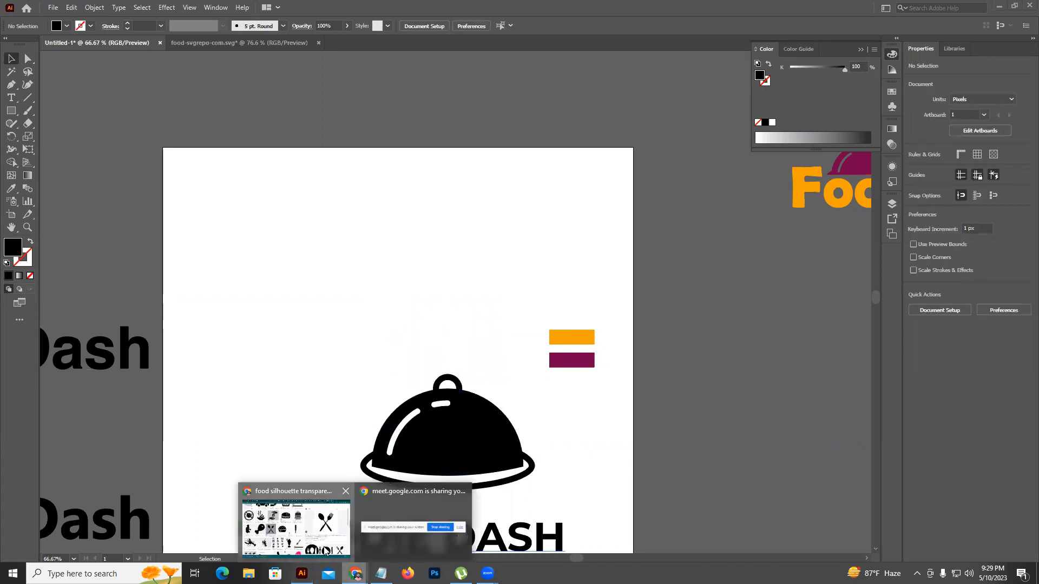
click(355, 574)
scroll(856, 432, down, 5)
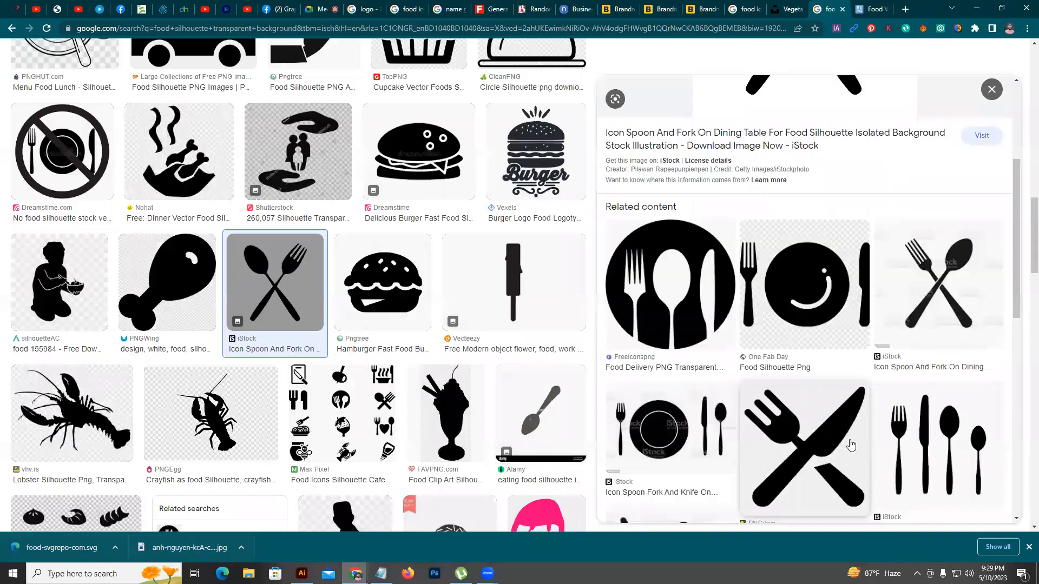
click(922, 422)
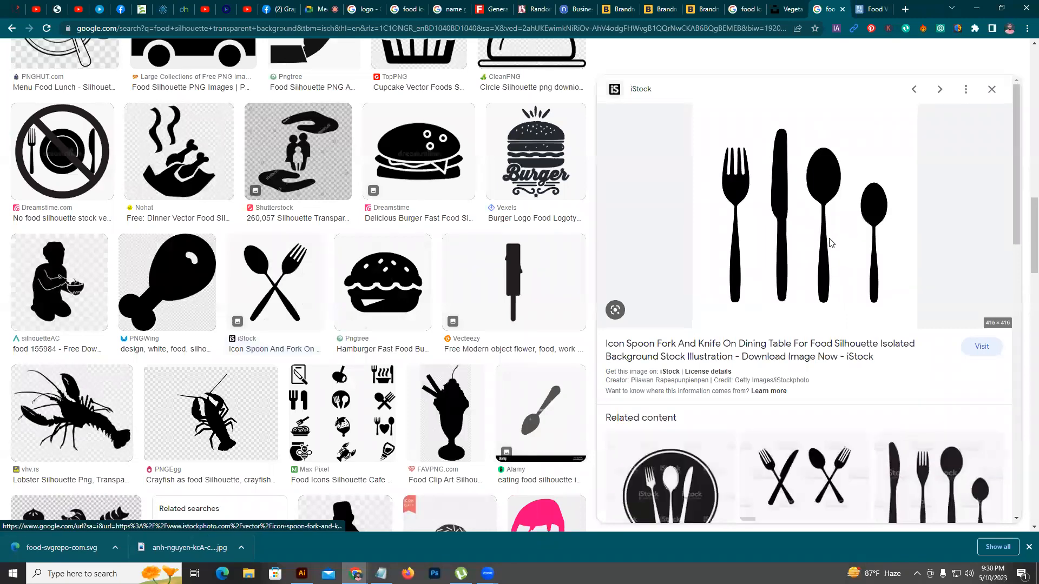
right_click(827, 233)
click(867, 363)
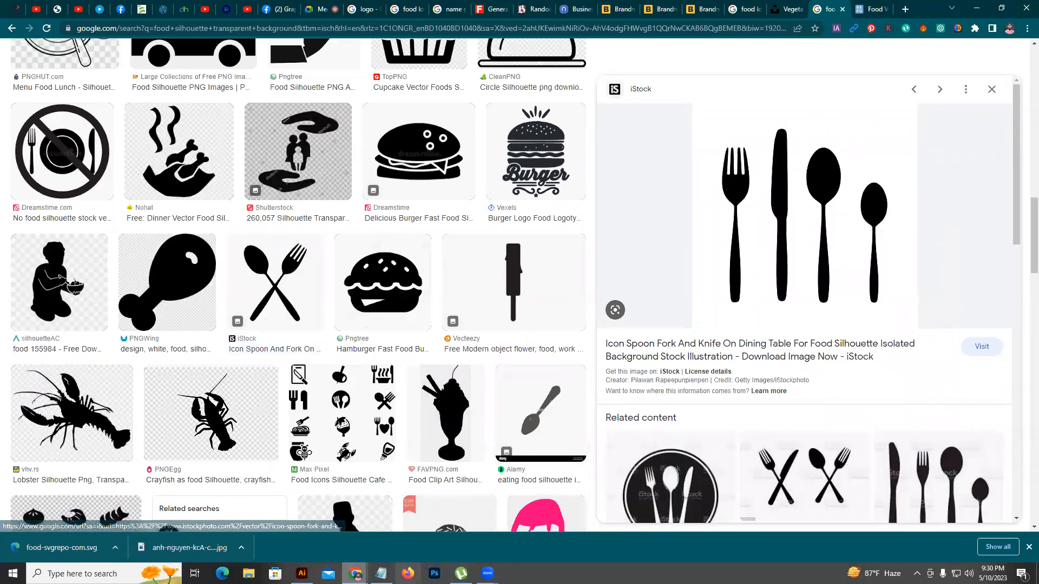
click(302, 574)
key(ctrl+v)
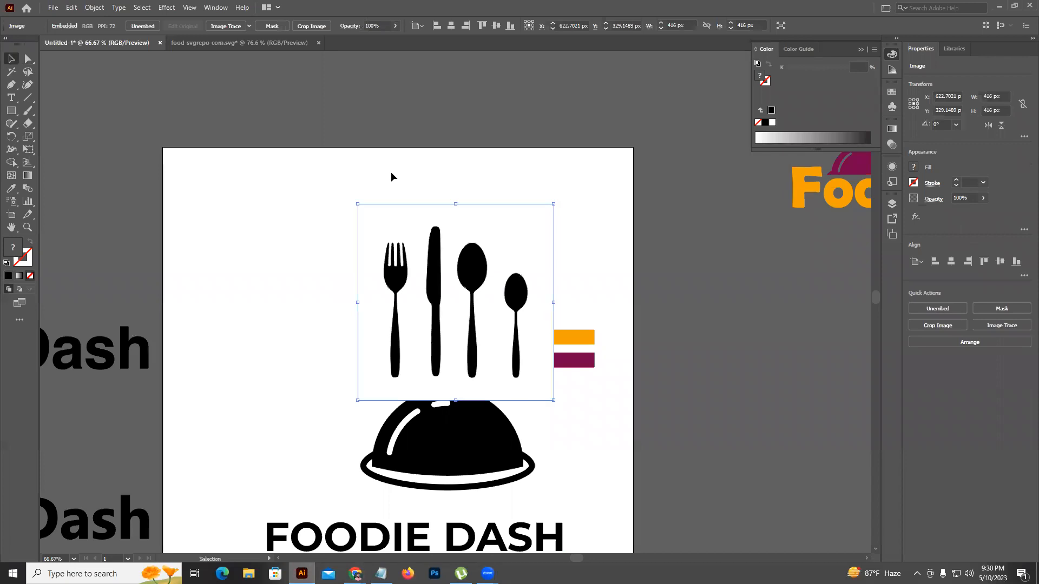
Convert the pasted cutlery image to vector shapes with Image Trace and delete its white background
click(239, 26)
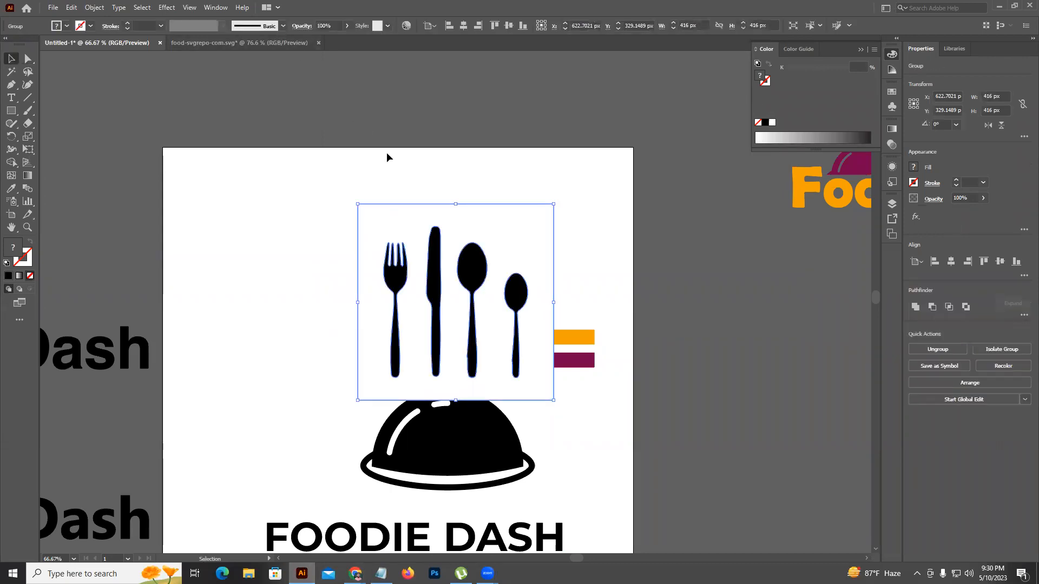
key(a)
click(371, 216)
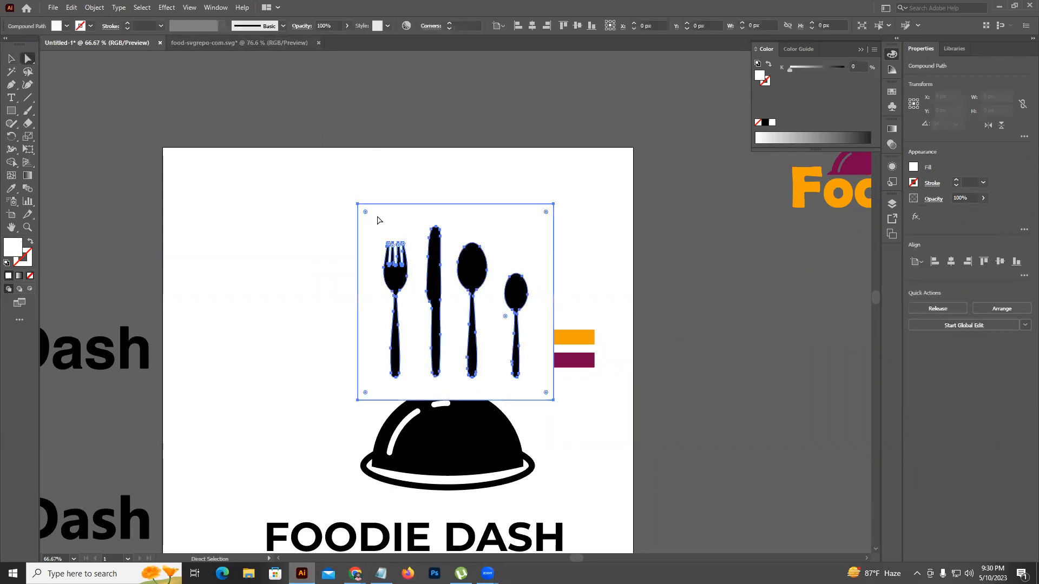
key(Delete)
Move the traced cutlery to the empty upper-left area of the artboard and ungroup it
click(11, 58)
drag(435, 270, 311, 233)
right_click(315, 234)
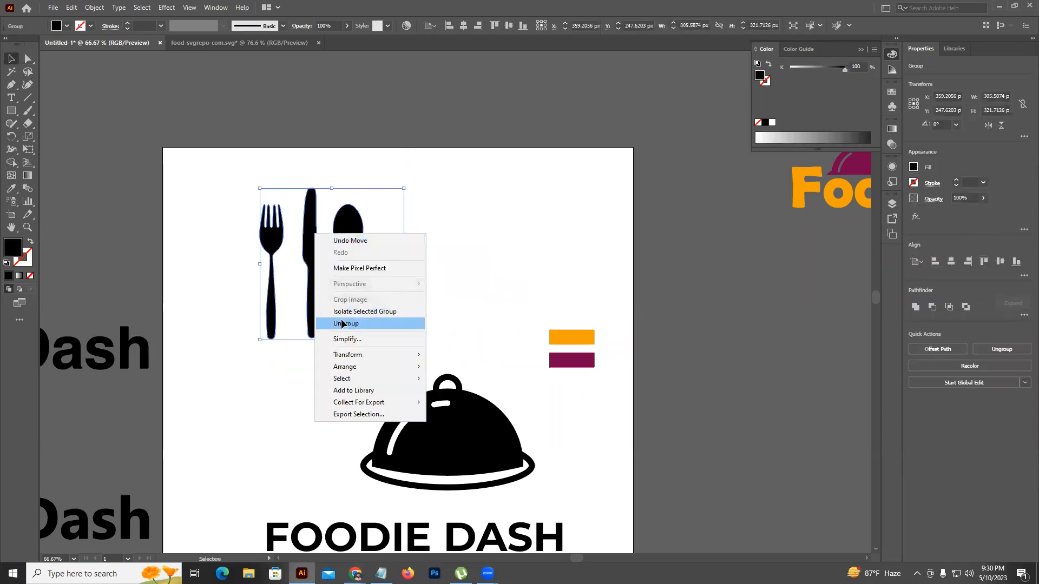
click(346, 323)
click(332, 278)
click(313, 254)
key(Delete)
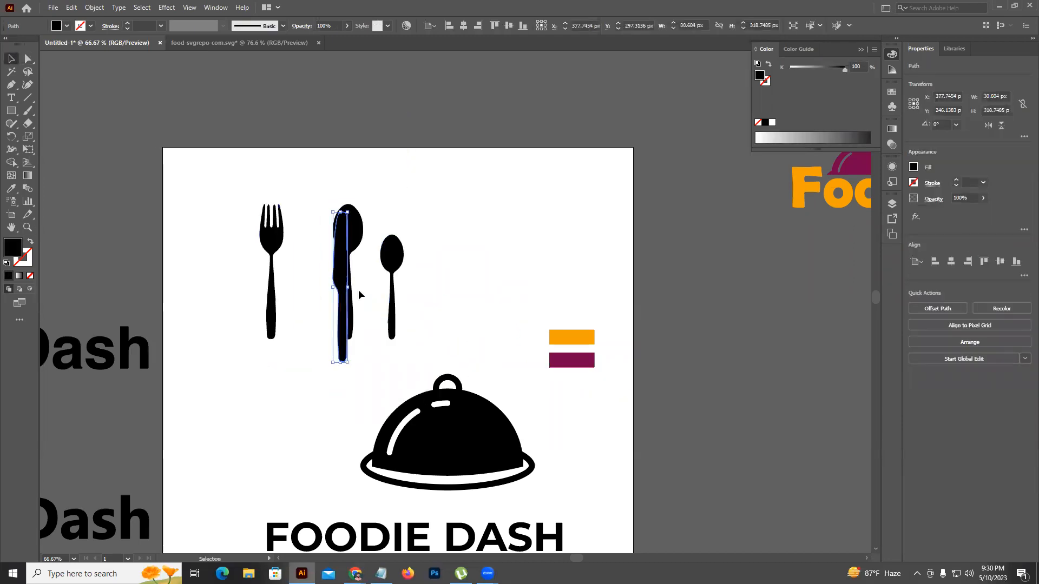
click(343, 278)
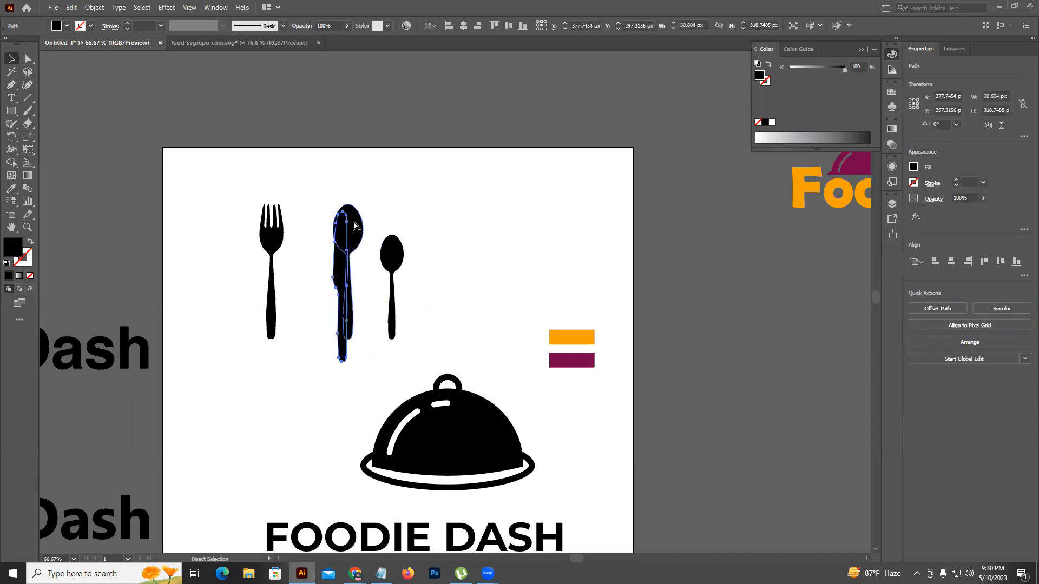
key(ctrl+z)
Delete the two spoons from the ungrouped cutlery, leaving the fork and the knife
drag(349, 198, 410, 277)
key(Delete)
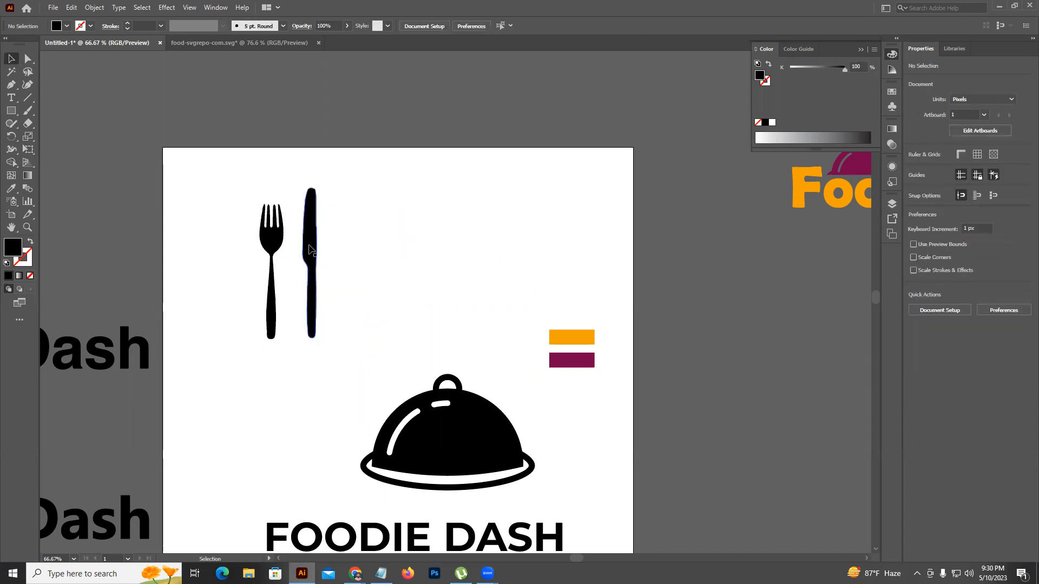
Rotate the fork to about 27° and the knife to about 327°, and place them flaring outward from the cloche's two shoulders
drag(311, 250, 262, 265)
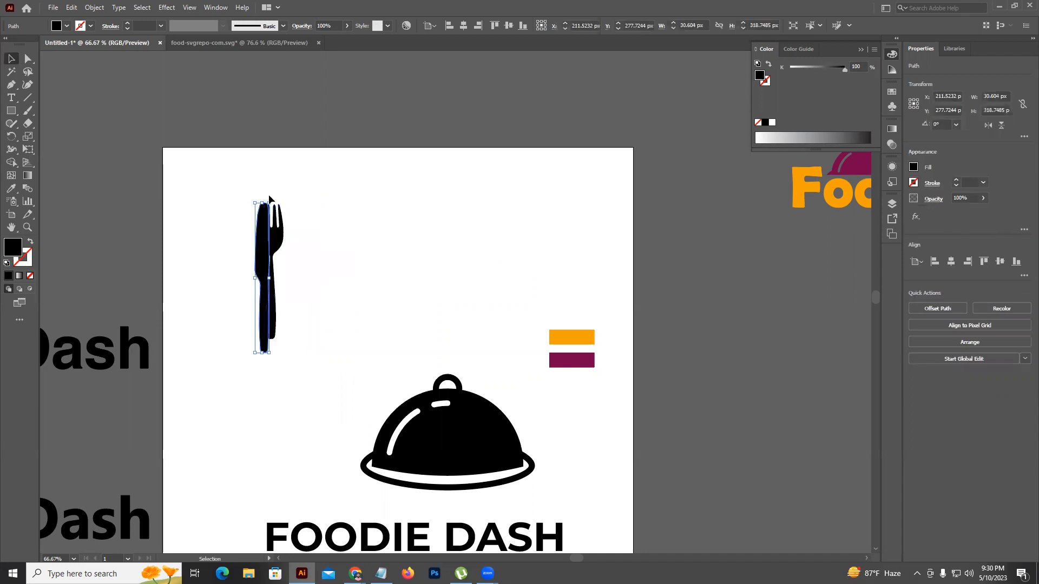
drag(271, 200, 329, 232)
click(255, 259)
click(282, 221)
drag(290, 202, 259, 201)
drag(331, 238, 332, 226)
drag(347, 283, 410, 420)
click(426, 369)
drag(459, 356, 525, 322)
click(574, 392)
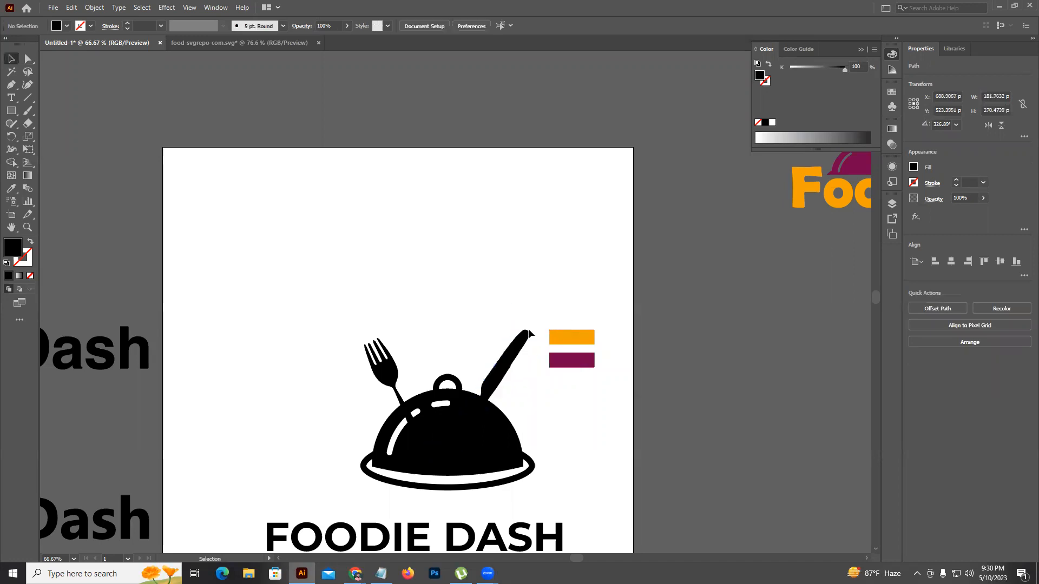
Align the top edges of the fork and knife and nudge the pair slightly into position over the cloche
scroll(574, 392, down, 2)
scroll(458, 371, up, 2)
drag(451, 372, 452, 359)
drag(270, 313, 436, 350)
shift+click(460, 363)
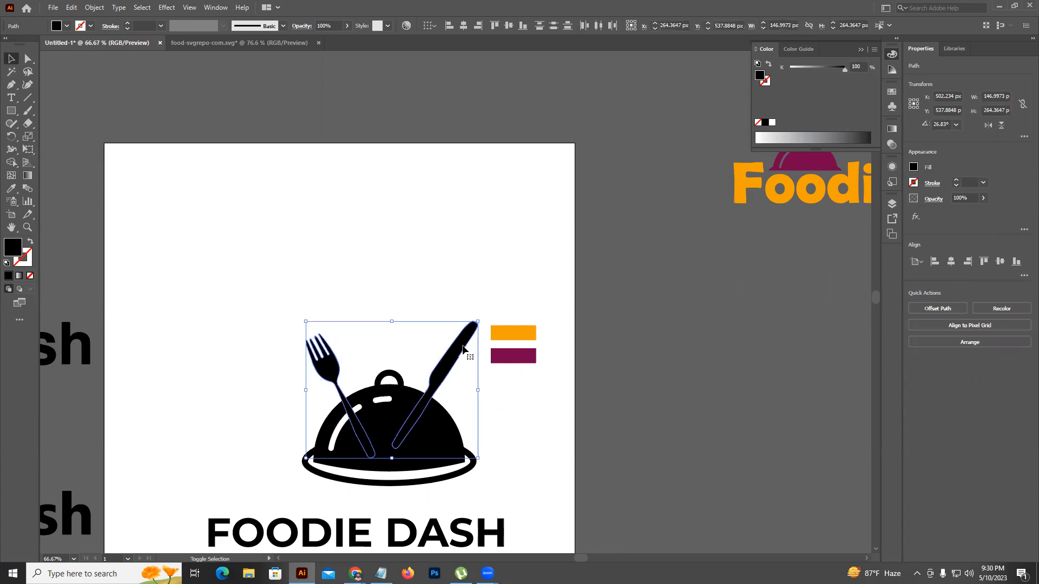
click(495, 26)
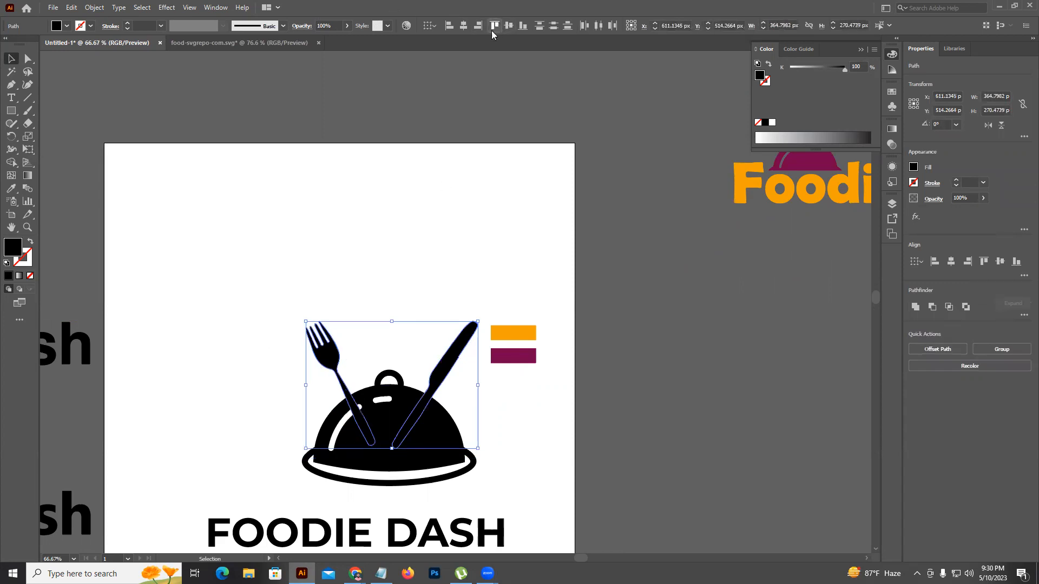
mouse_move(447, 360)
mouse_down()
mouse_move(452, 373)
mouse_move(452, 363)
mouse_up()
click(423, 312)
Split the fork from the cloche with Shape Builder and delete the part of its handle that runs inside the dome
scroll(390, 383, up, 2)
drag(397, 427, 387, 298)
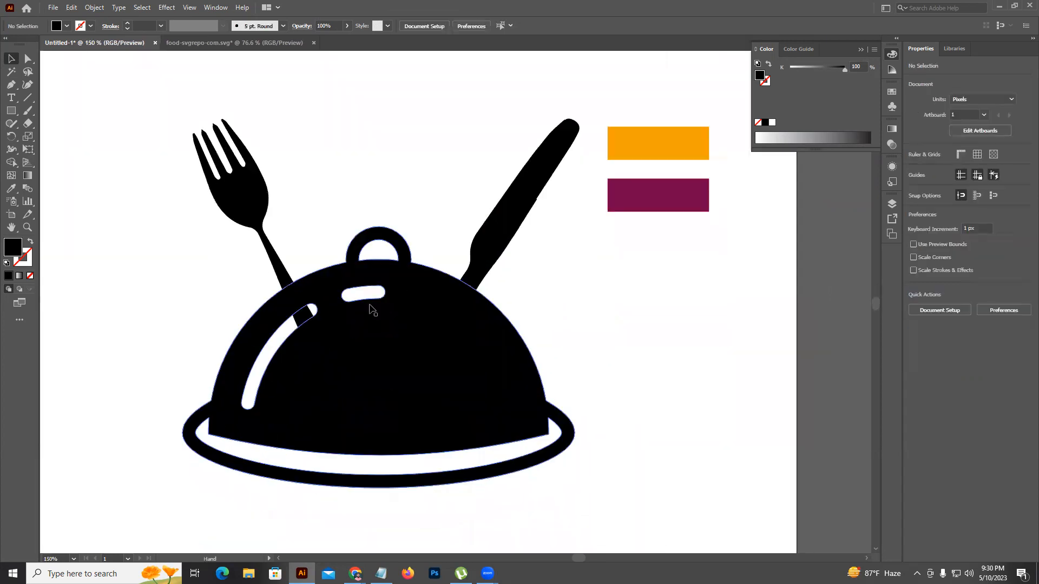
drag(266, 284, 354, 348)
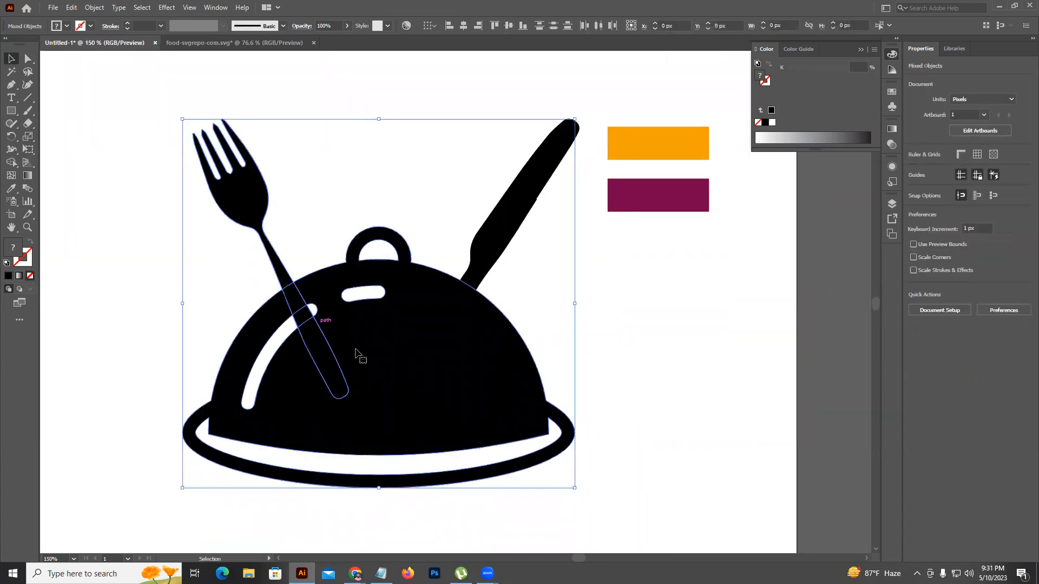
click(13, 164)
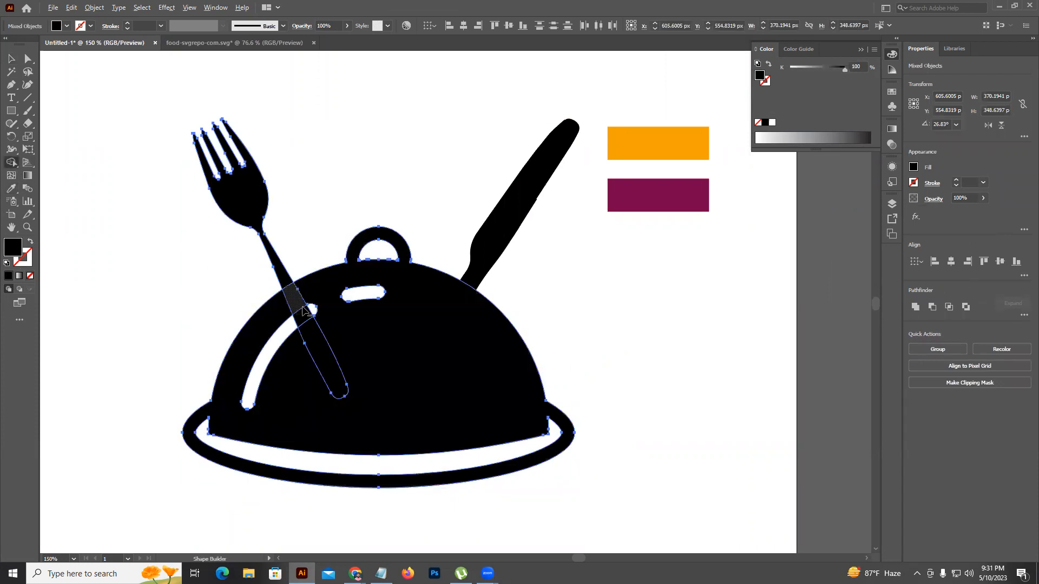
click(12, 59)
click(120, 222)
click(229, 193)
click(323, 362)
key(Delete)
Fill the cloche with the colour of the purple swatch using the Eyedropper
scroll(336, 212, down, 3)
drag(496, 323, 482, 348)
scroll(364, 303, up, 2)
drag(416, 336, 479, 368)
click(480, 369)
click(11, 188)
click(576, 228)
key(a)
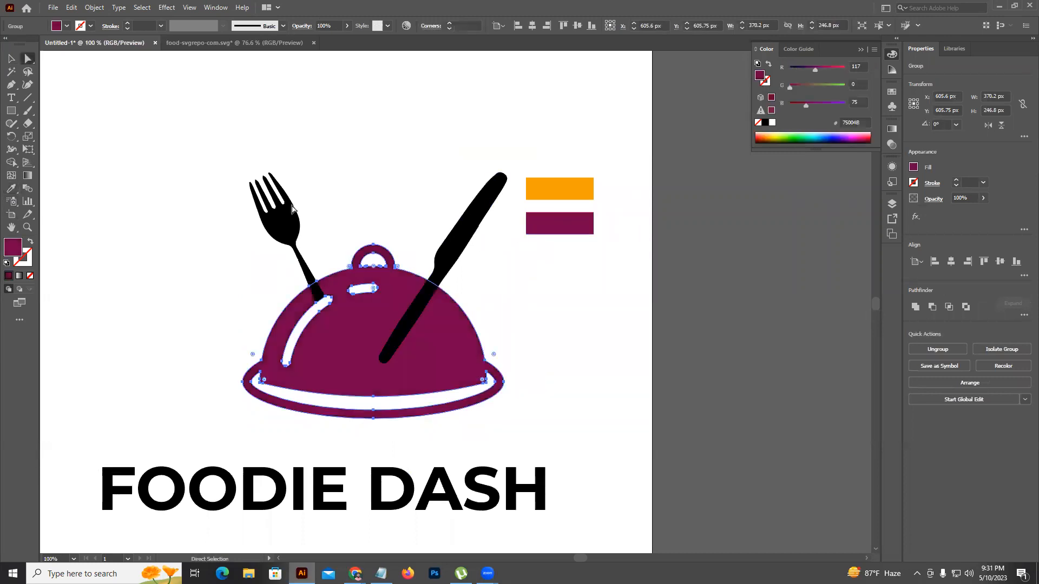
Send the fork and knife to the back so their handles sit behind the cloche
click(11, 59)
click(292, 231)
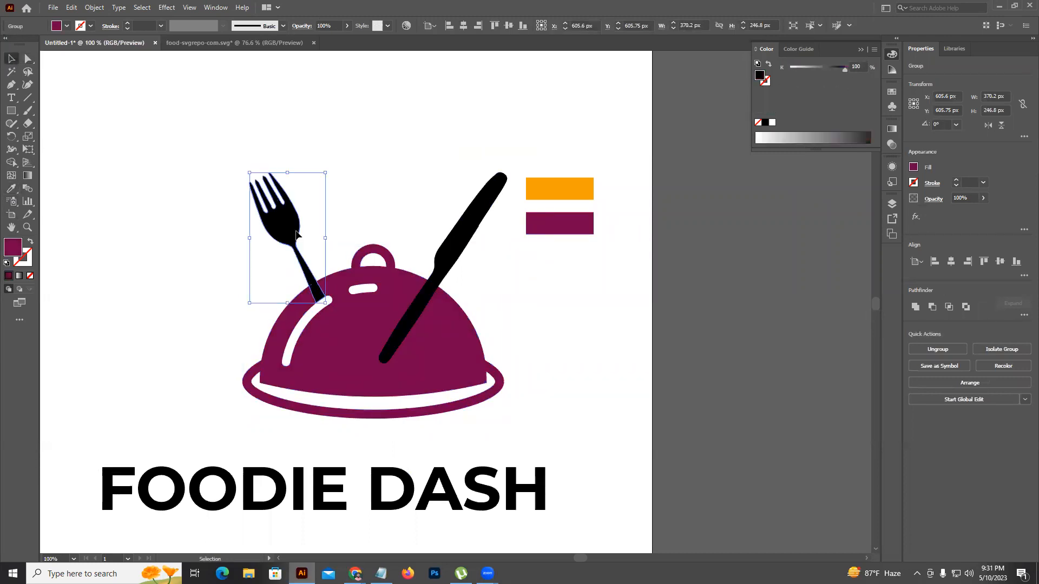
shift+click(455, 242)
key(ctrl+shift+bracketleft)
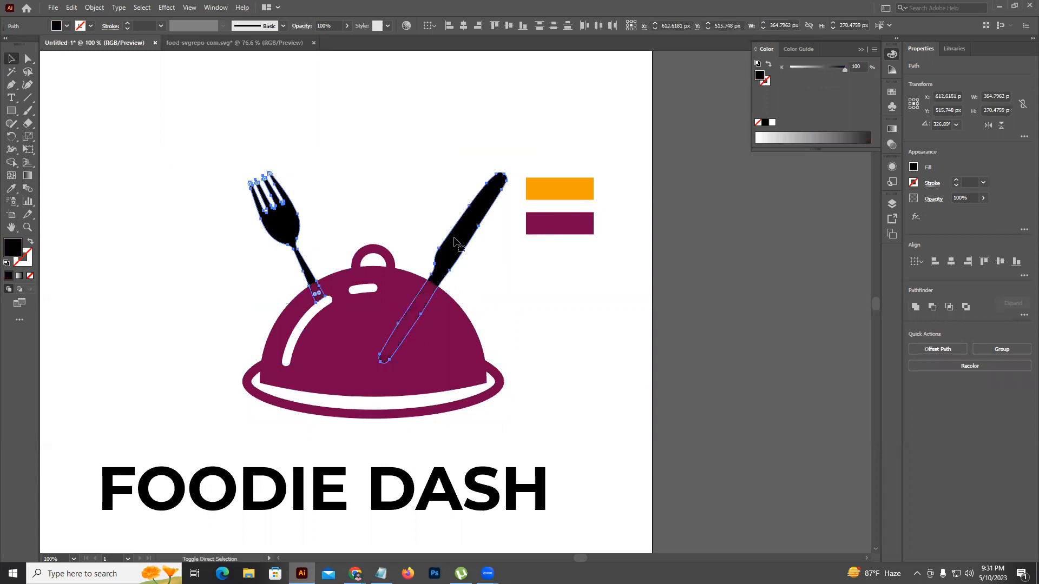
Try the orange swatch colour on the fork and knife, and fill them with the purple swatch colour instead
key(i)
click(560, 188)
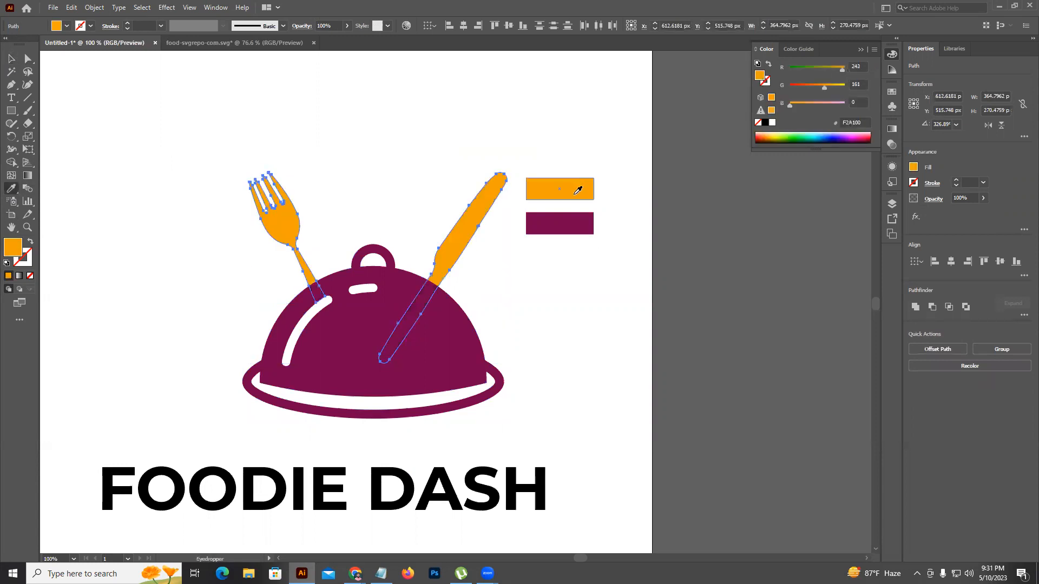
click(576, 222)
Group the cloche, fork and knife and centre the group on the artboard
click(11, 59)
drag(325, 162, 399, 292)
right_click(394, 279)
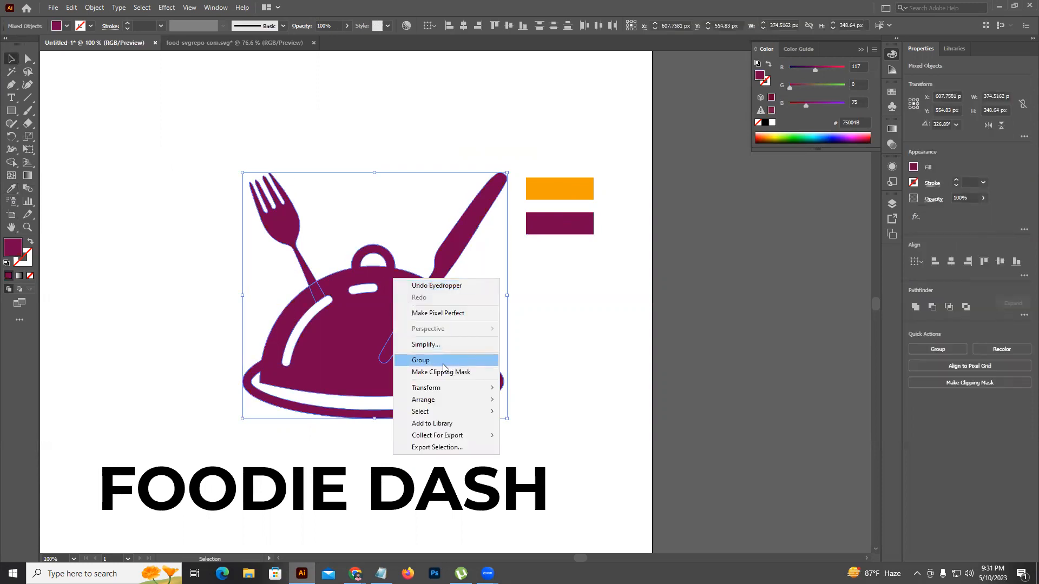
click(443, 361)
drag(425, 324, 390, 341)
click(463, 26)
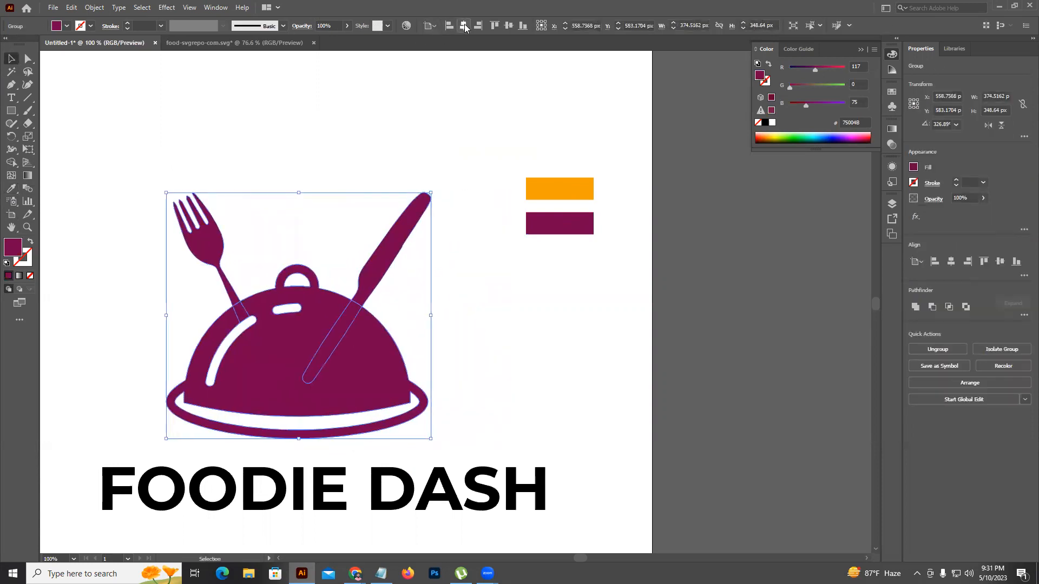
Move the FOODIE DASH lettering up until it sits directly beneath the cloche icon
click(467, 125)
key(ctrl+minus)
key(ctrl+minus)
key(ctrl+minus)
key(ctrl+minus)
drag(523, 271, 508, 295)
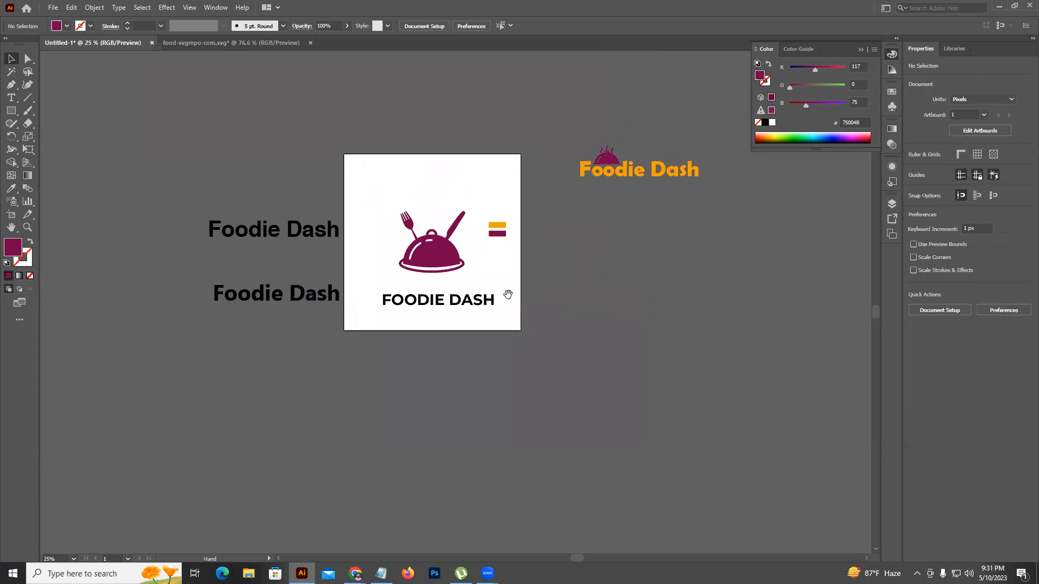
drag(439, 304, 438, 287)
Scale the cloche icon down proportionally to about 232 × 216 px above the lettering
click(434, 246)
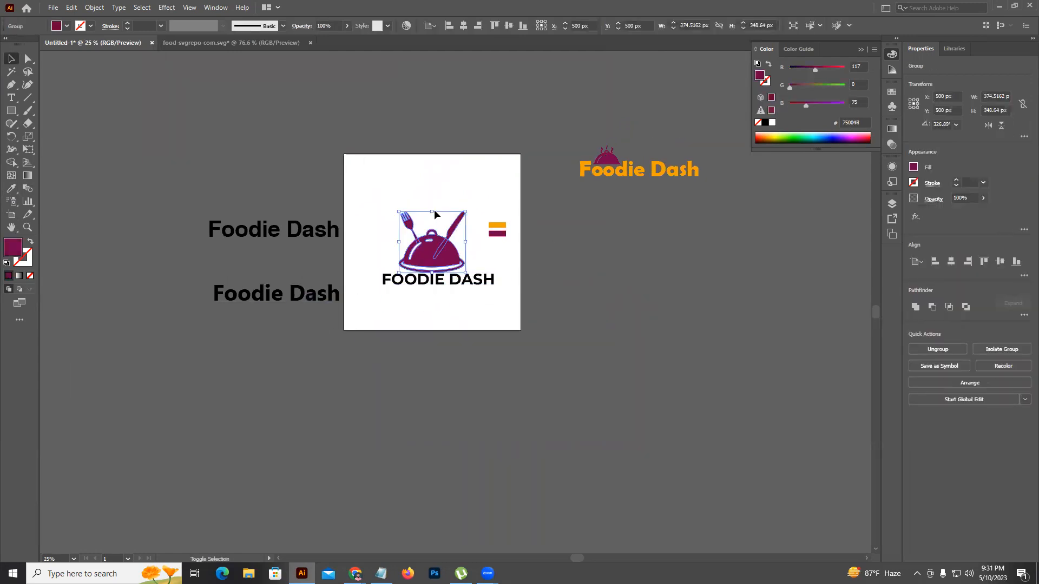
drag(431, 212, 445, 238)
key(ctrl+1)
Colour the FOODIE DASH lettering with the orange swatch colour, F2A100, using the Eyedropper
click(494, 319)
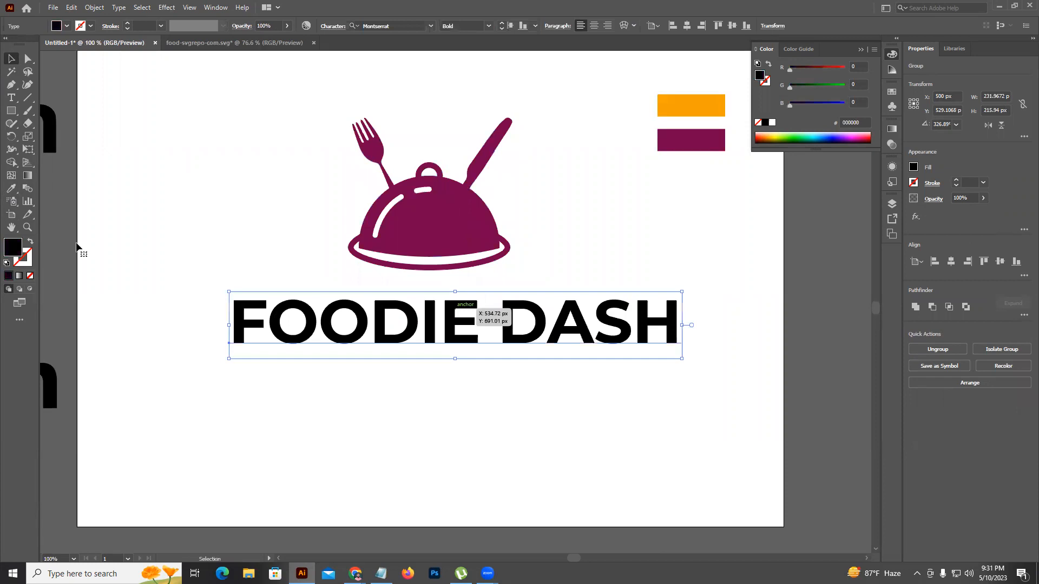
key(i)
click(687, 104)
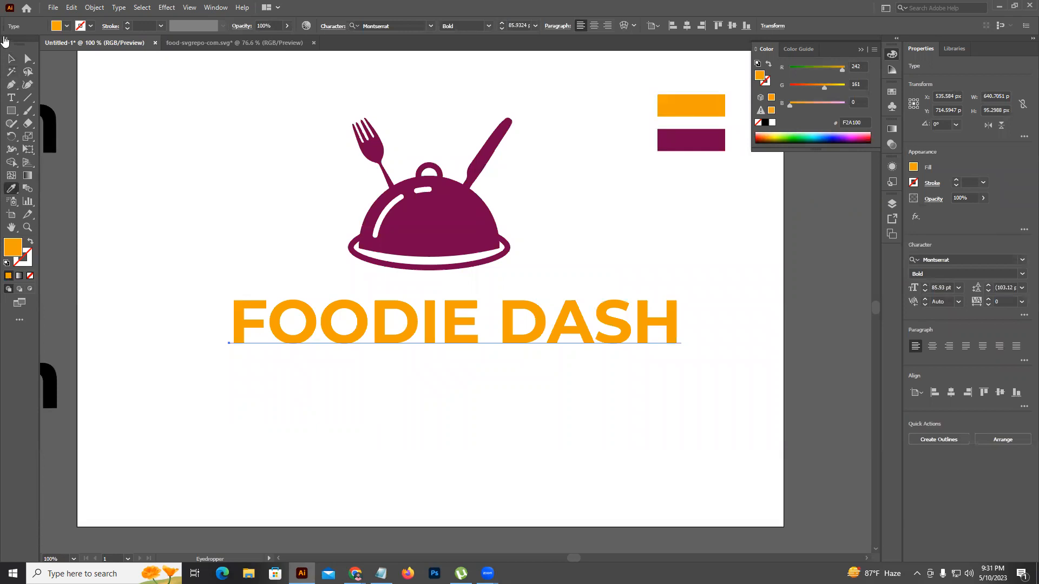
click(8, 64)
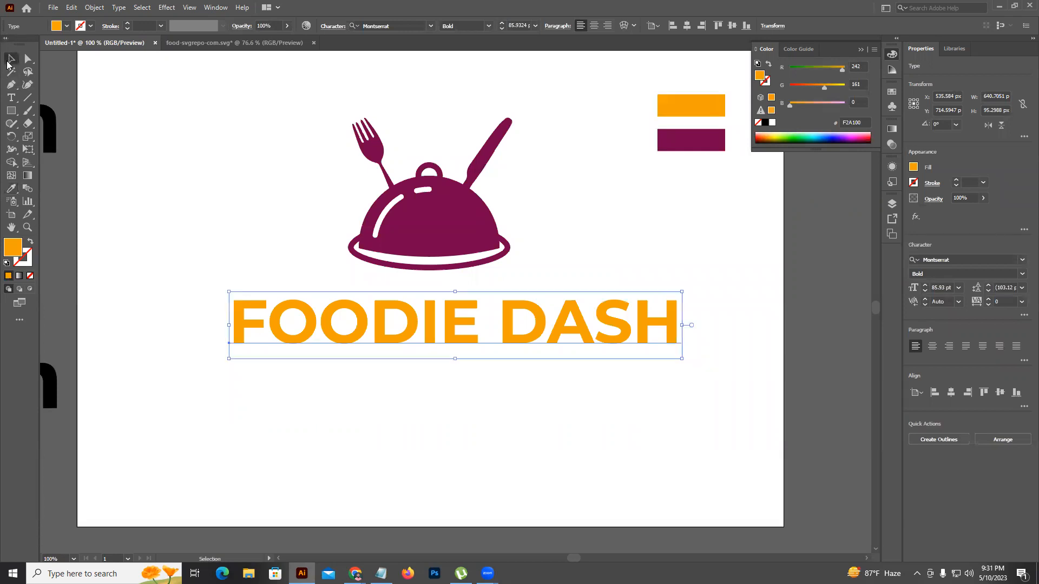
Centre the FOODIE DASH lettering horizontally on the artboard and move it up closer to the cloche
click(687, 26)
drag(440, 341, 440, 323)
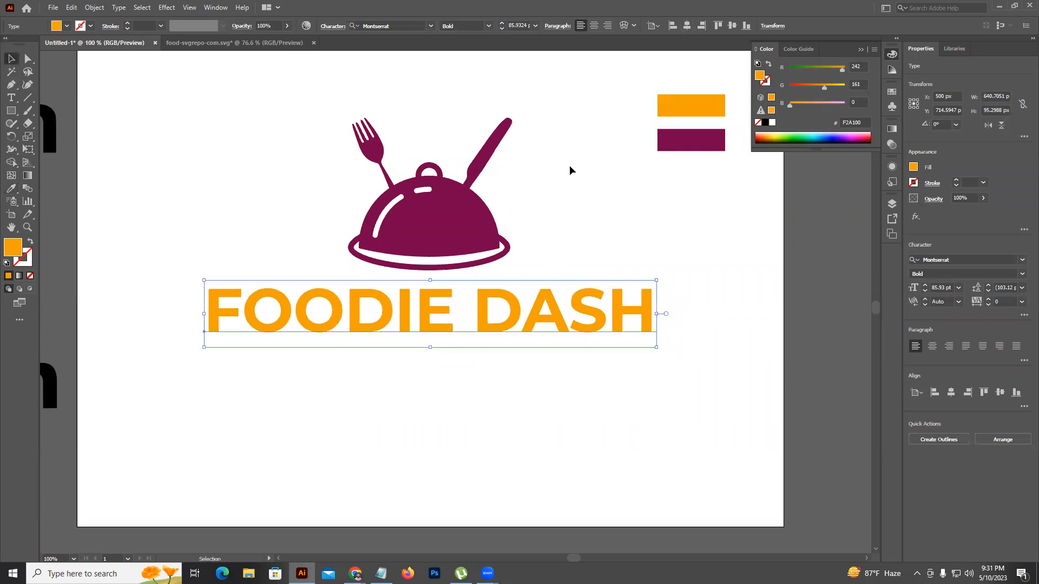
click(569, 165)
Delete the orange and purple colour swatches from the artboard beside the logo
scroll(566, 158, down, 4)
drag(566, 157, 685, 187)
key(Delete)
drag(506, 238, 505, 235)
click(441, 332)
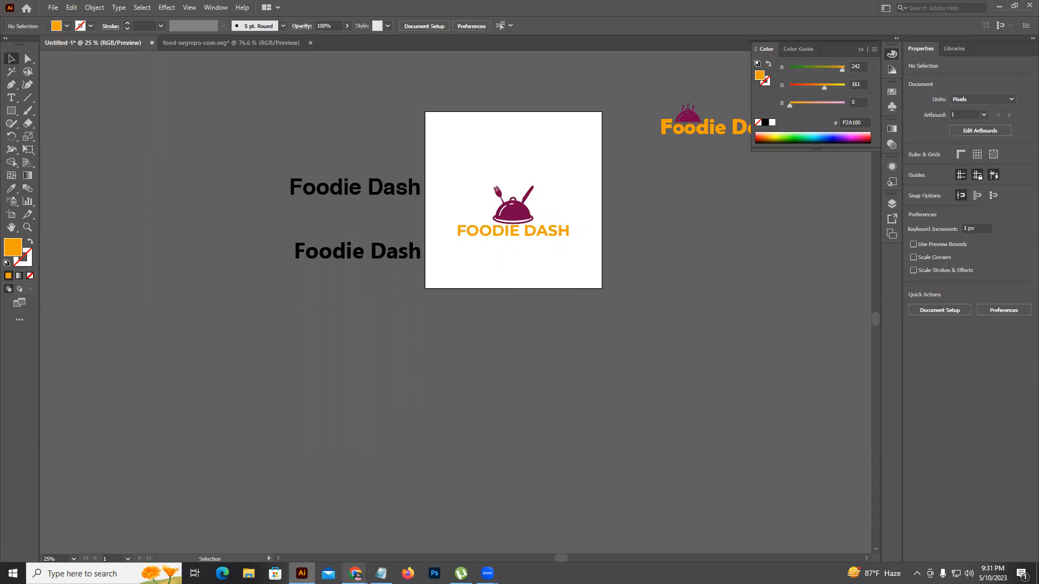
Switch to Chrome, glance through the logo and food logo image results, and open the Google Meet call
mouse_move(355, 574)
click(411, 516)
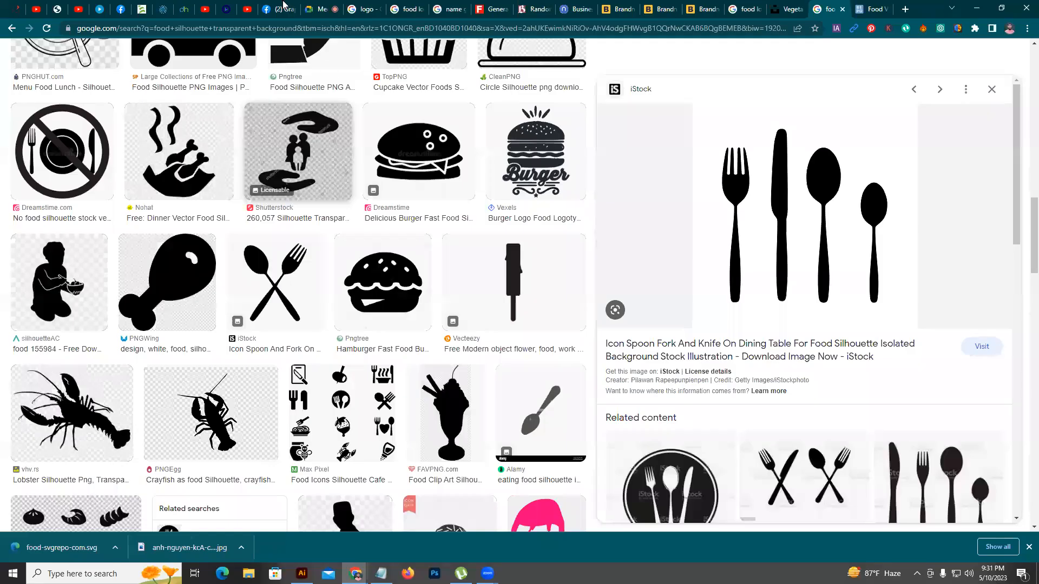
click(360, 5)
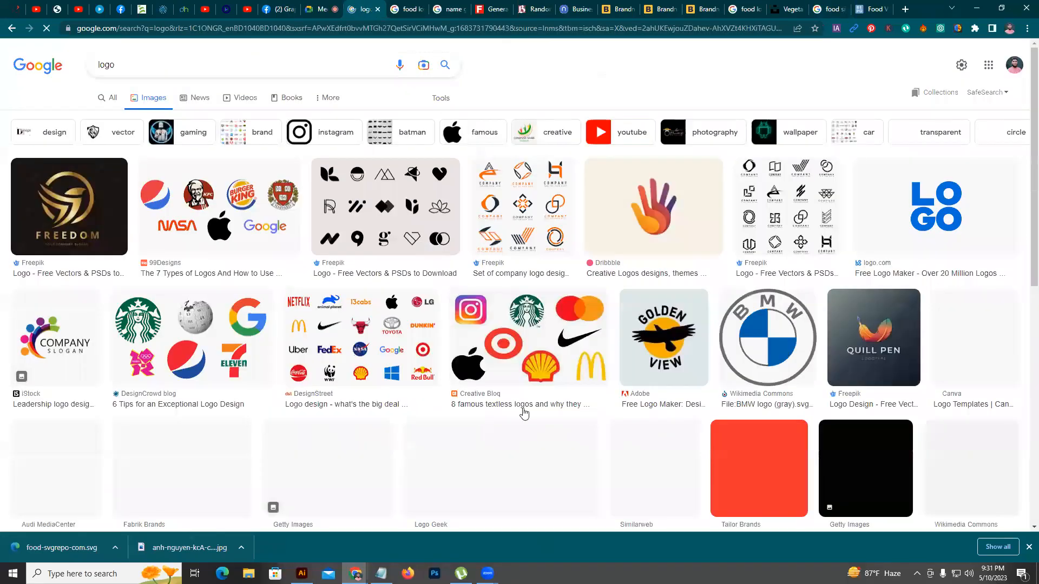
key(ctrl+Tab)
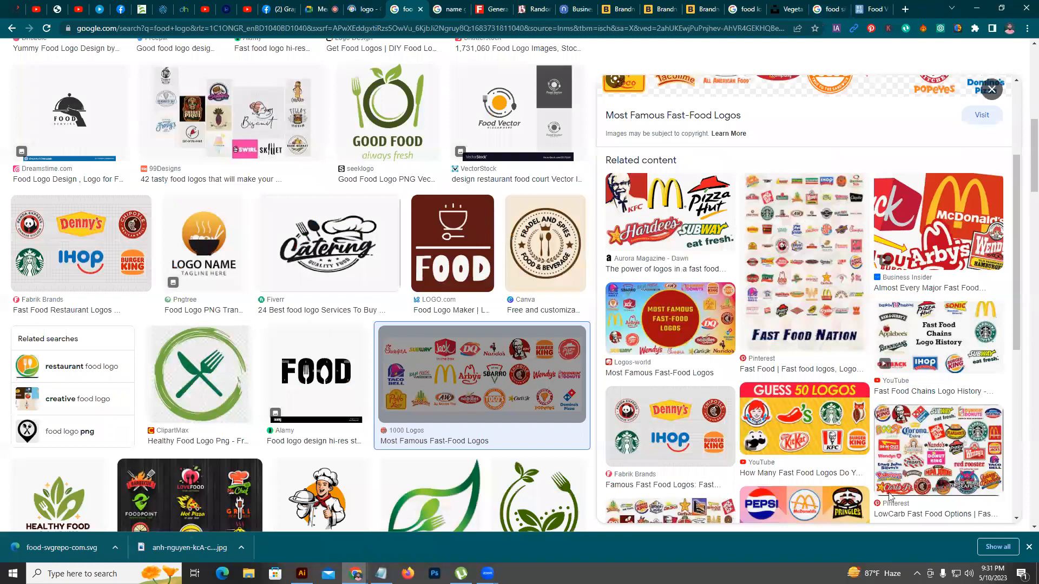
key(ctrl+shift+Tab)
key(ctrl+shift+Tab)
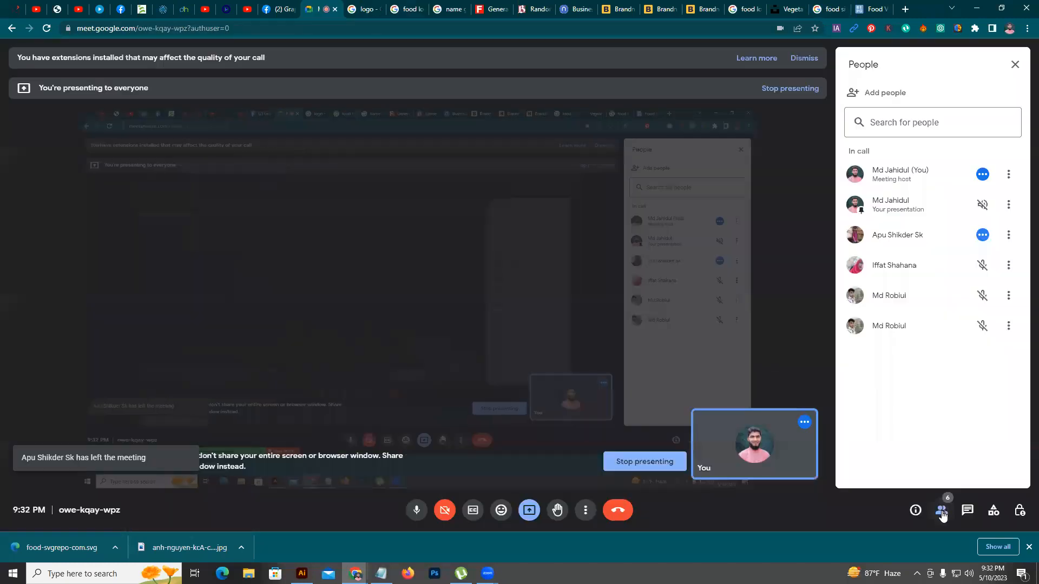
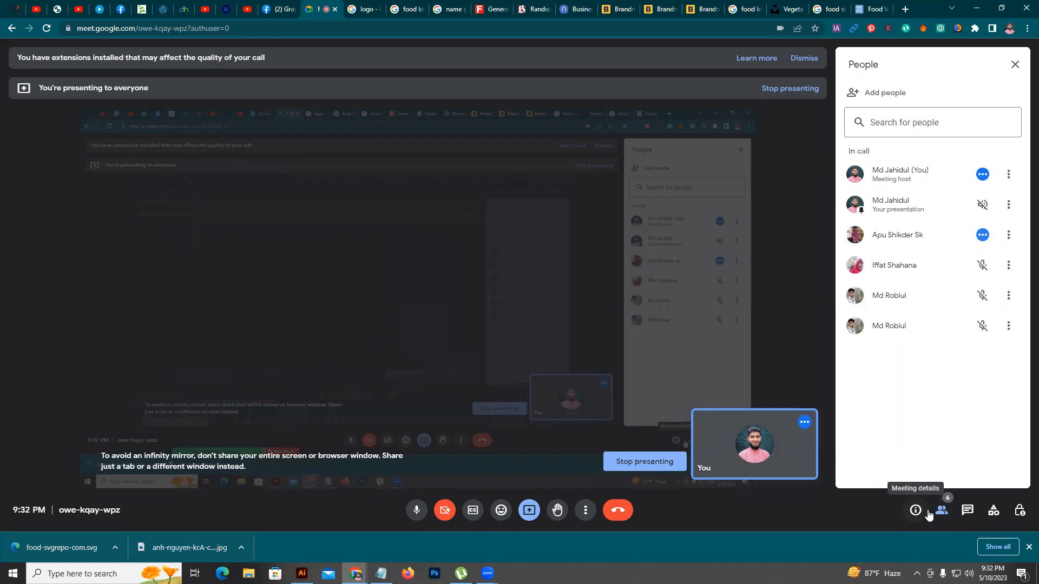
Check a participant's call options in the Google Meet people list, dismiss them and close the list
click(983, 234)
click(594, 307)
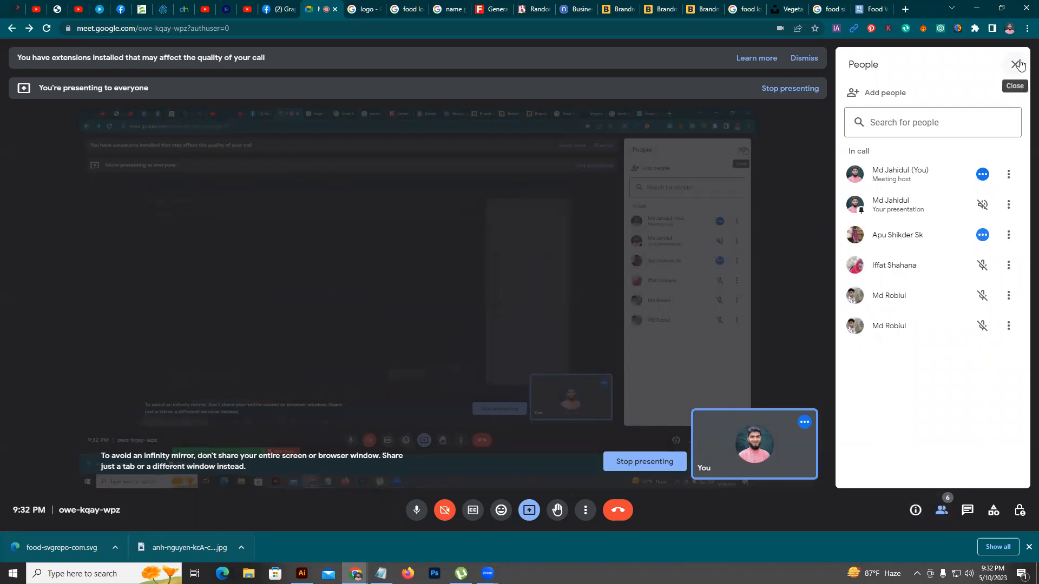
click(1005, 236)
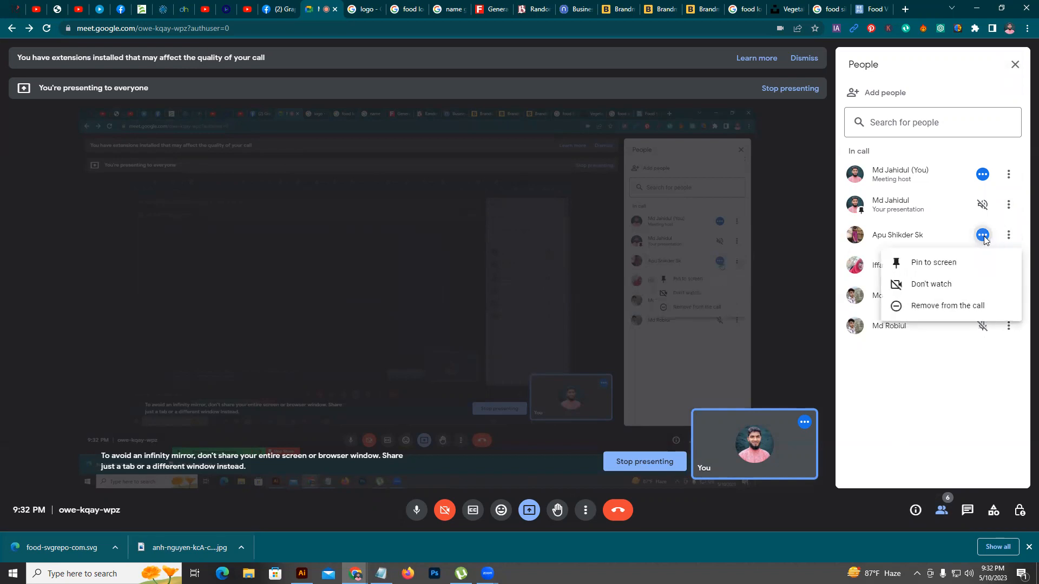
click(983, 237)
click(594, 308)
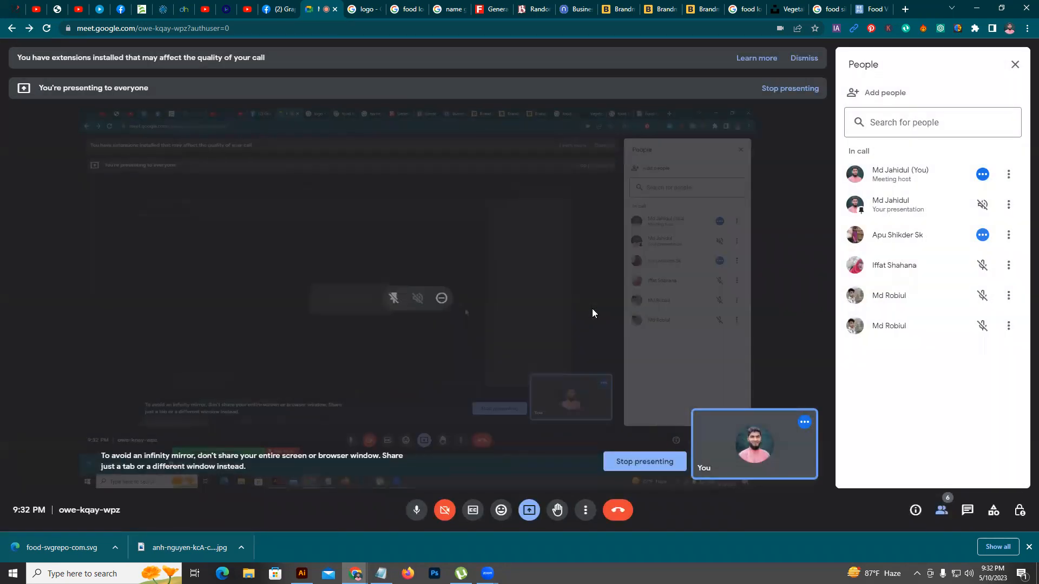
click(1014, 64)
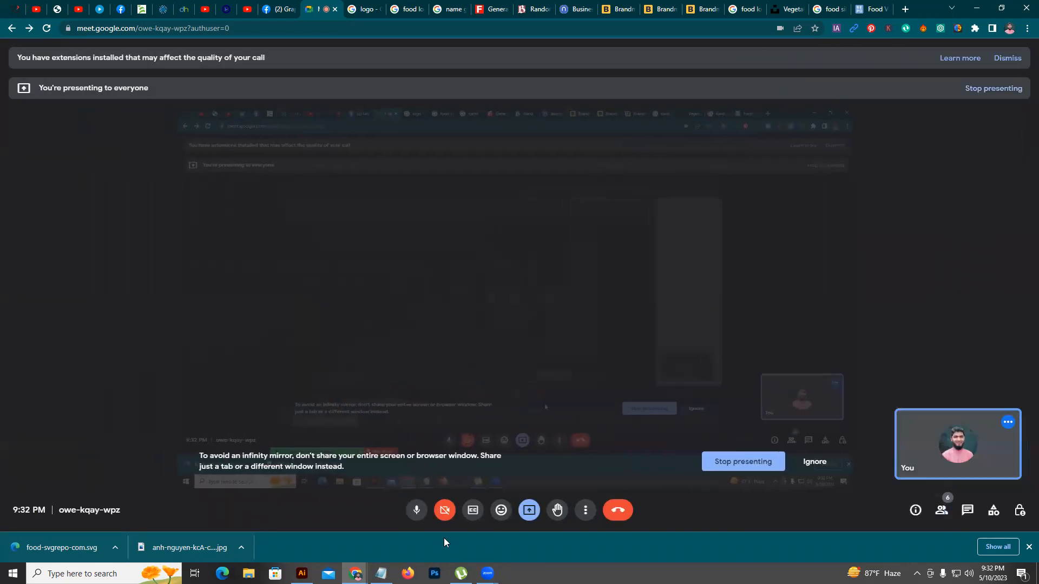
Switch back to Illustrator and start a new document in inches, 3.5 in wide and 2 in high
key(alt+Tab)
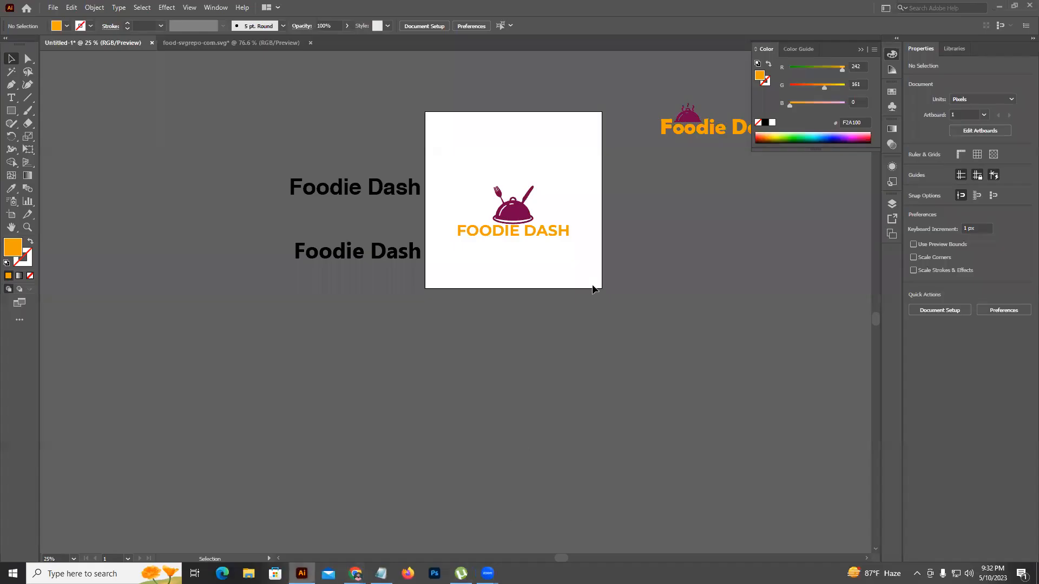
drag(627, 266, 552, 287)
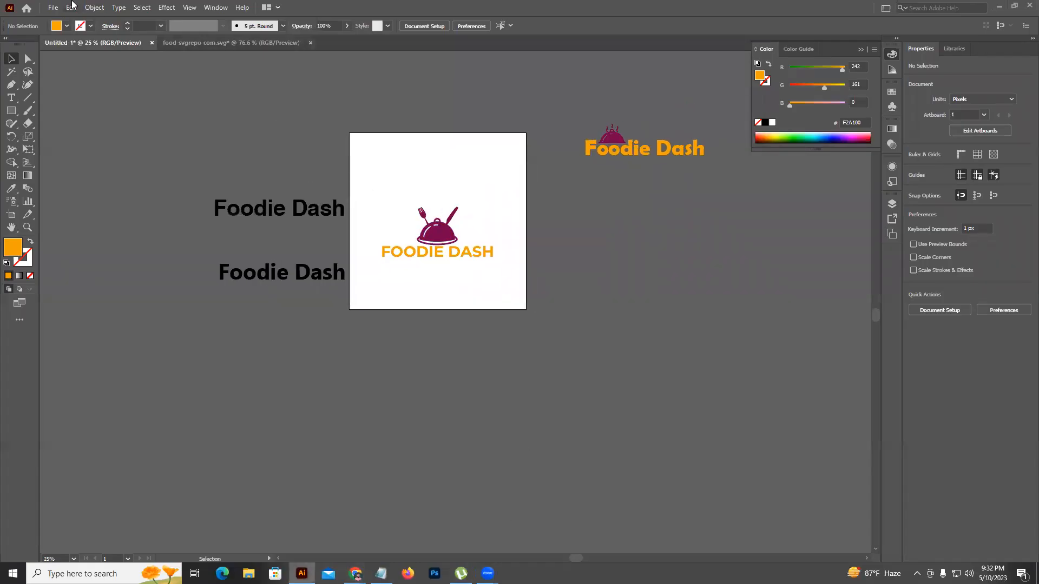
click(52, 7)
click(53, 7)
key(ctrl+n)
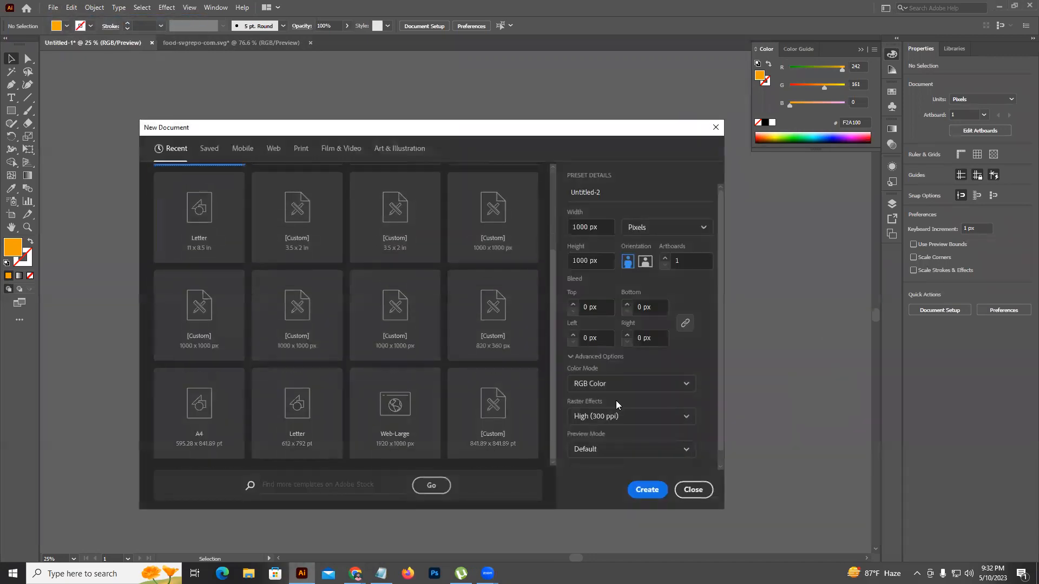
click(608, 462)
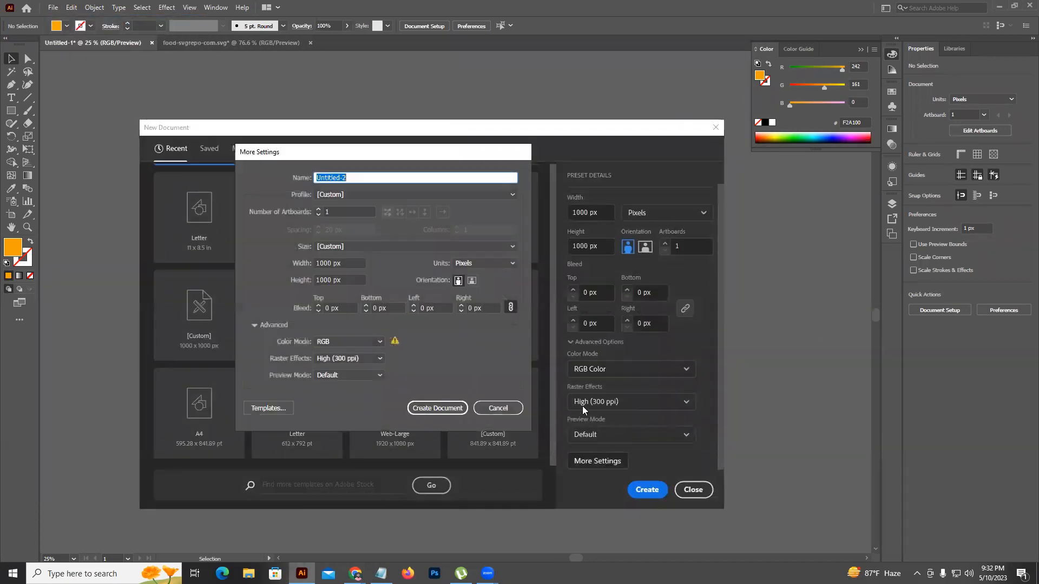
click(469, 263)
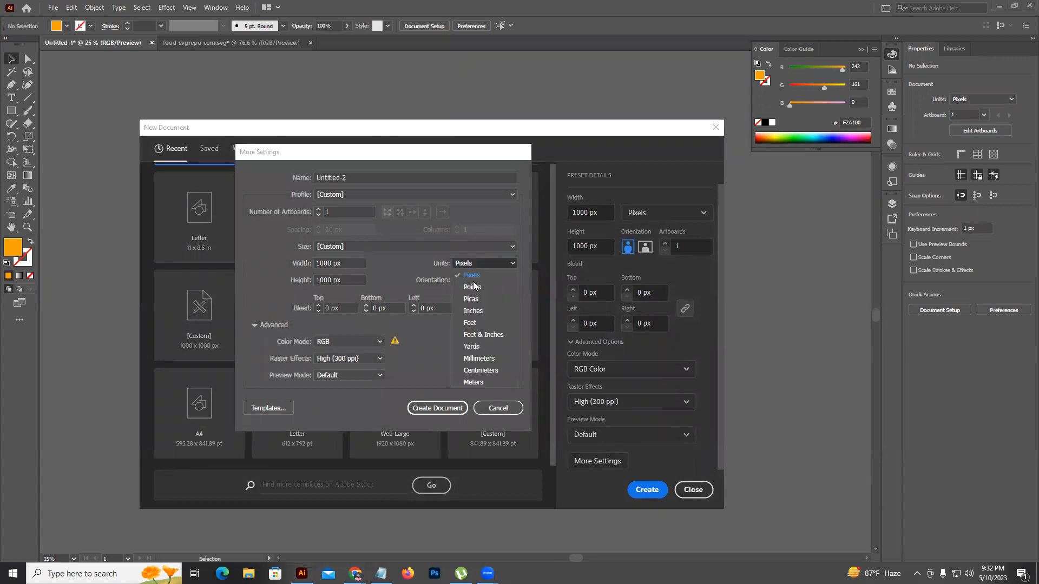
click(470, 311)
click(349, 262)
text(3.5)
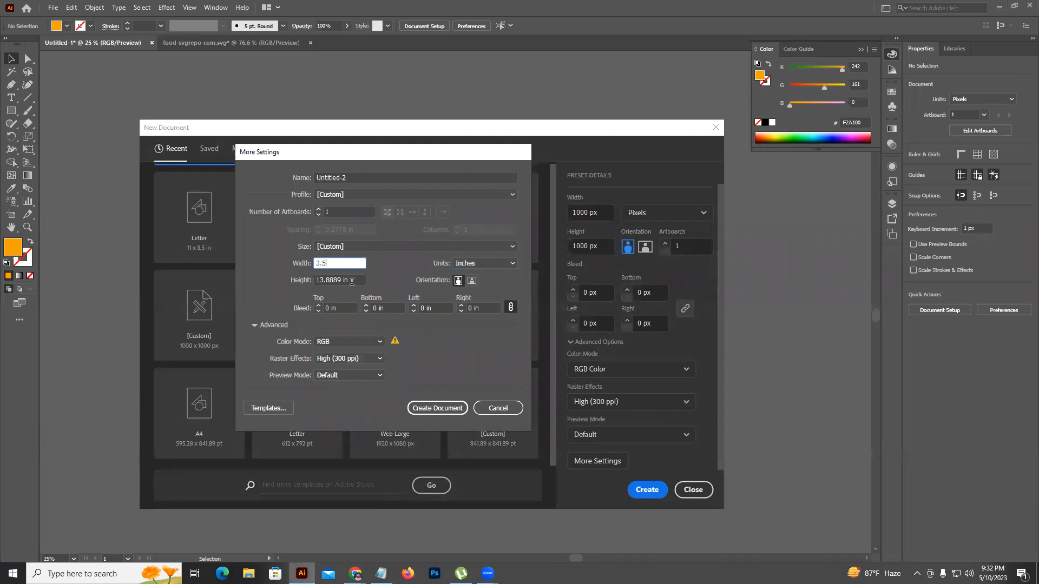
key(Tab)
text(2)
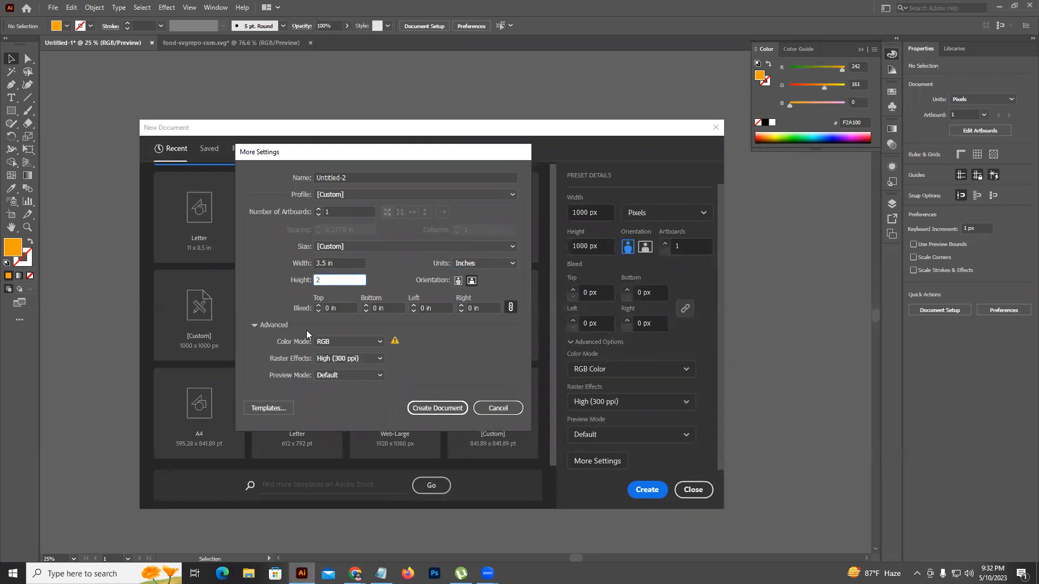
Give the new document a 0.125 in bleed, two artboards and CMYK color mode, and create it
click(319, 307)
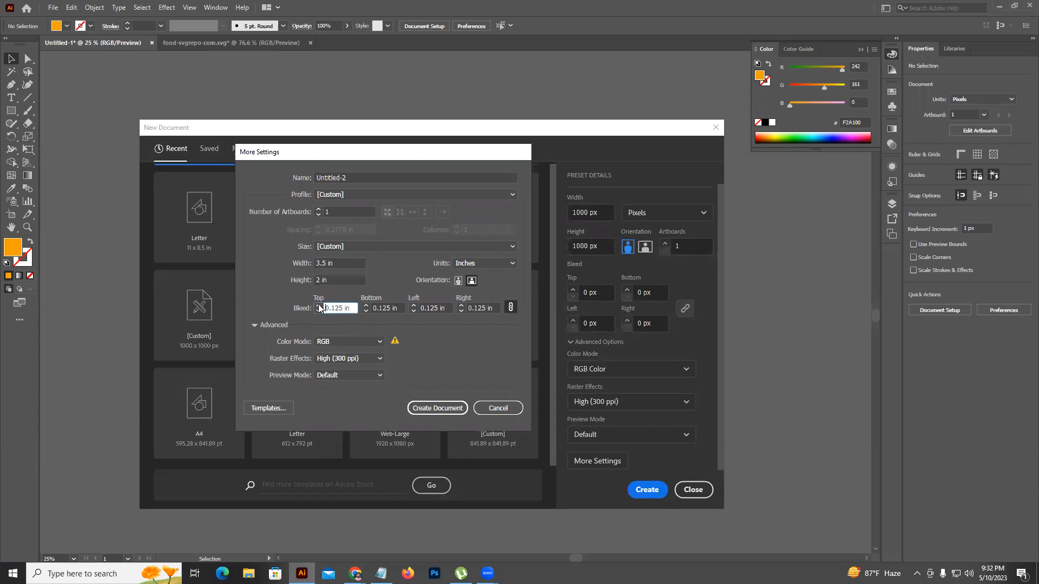
click(320, 210)
click(353, 342)
click(341, 354)
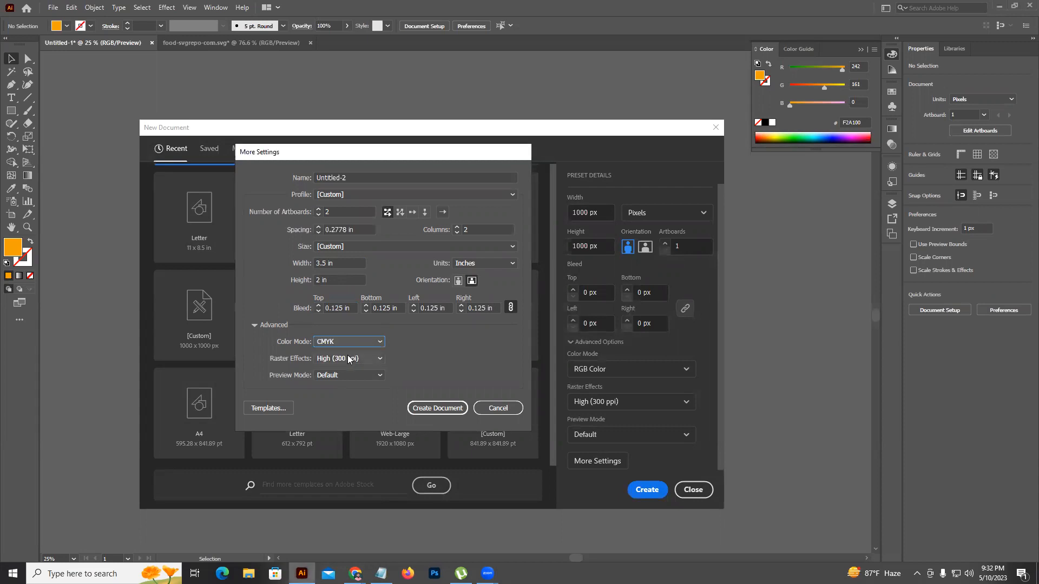
click(437, 408)
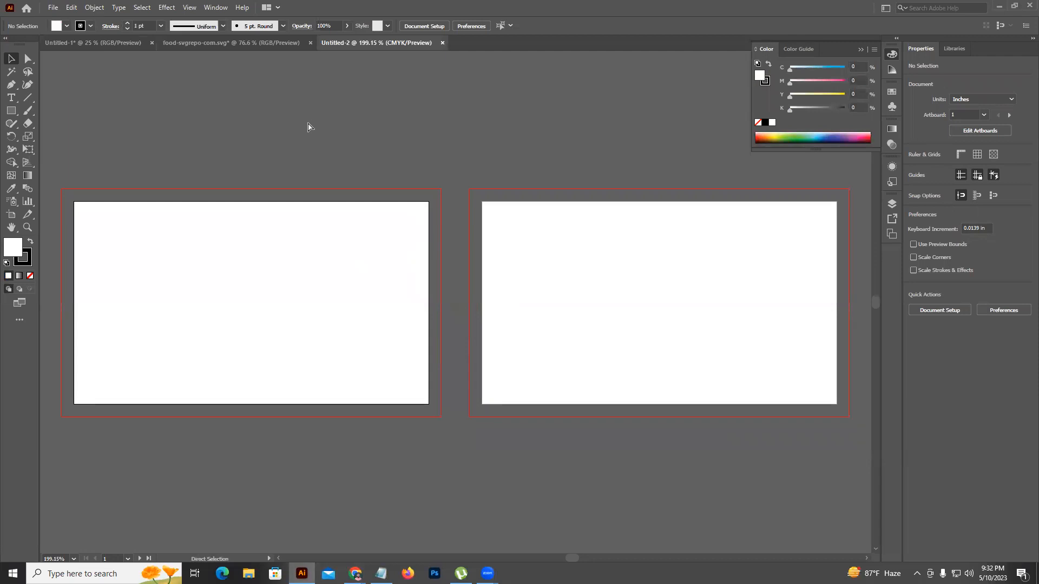
Create another 3.5 x 2 in CMYK document with two artboards and a 0.25 in bleed on all sides
key(ctrl+n)
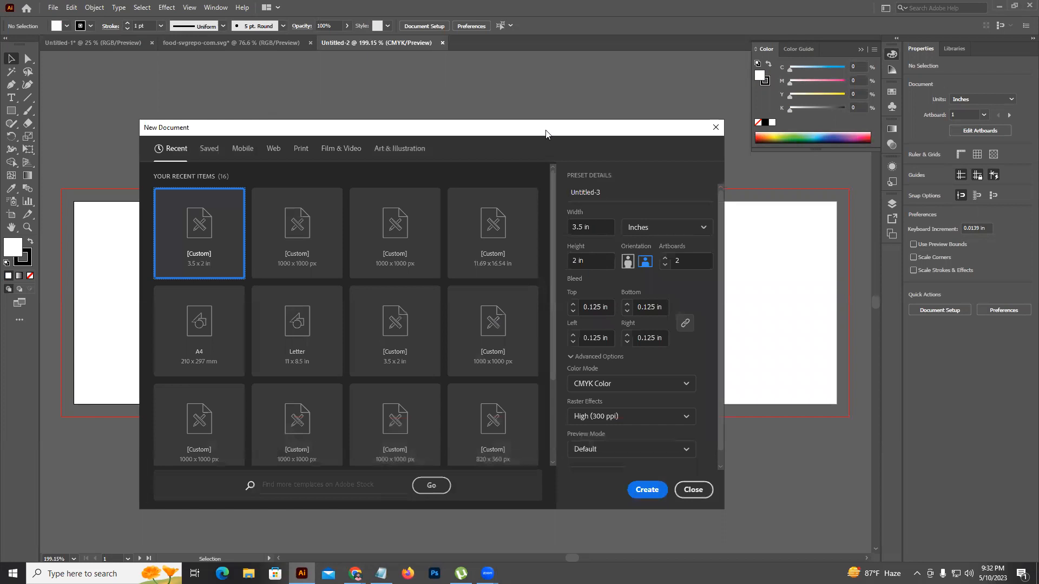
scroll(649, 345, down, 1)
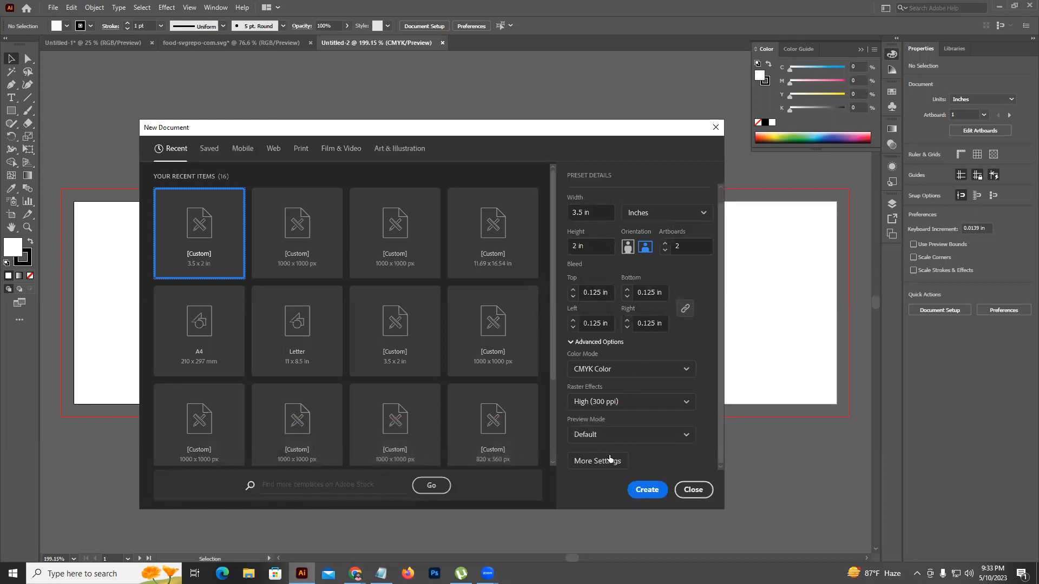
click(571, 293)
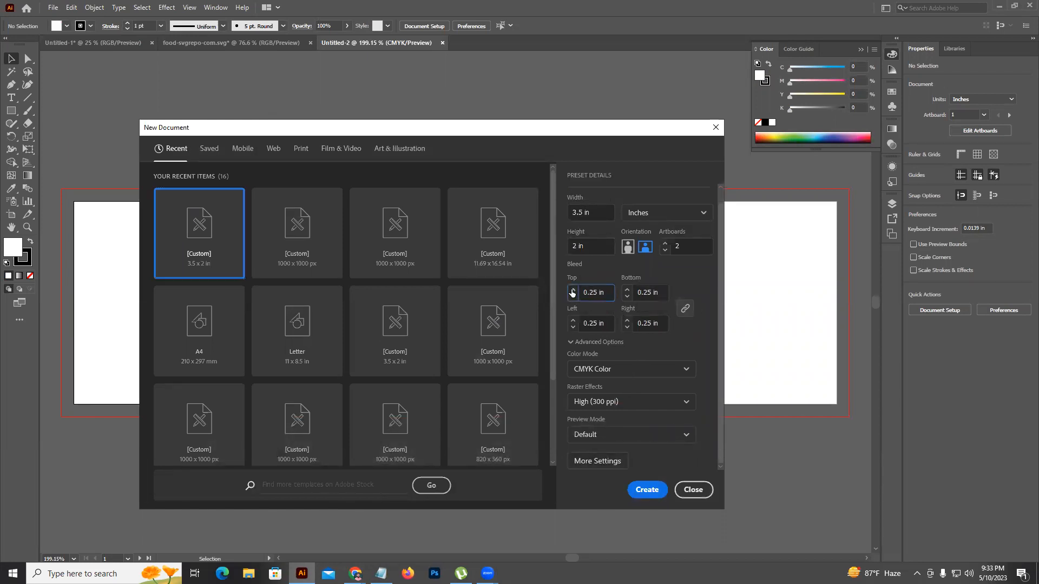
click(644, 489)
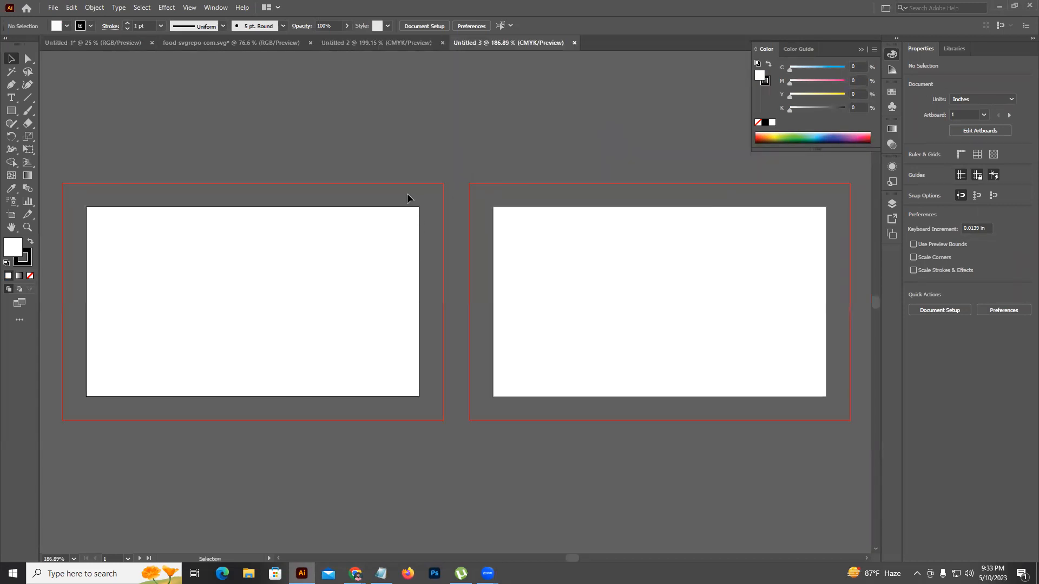
Bring the orange Foodie Dash logo with the purple cloche from Untitled-1 into the Untitled-2 document
click(395, 48)
click(237, 36)
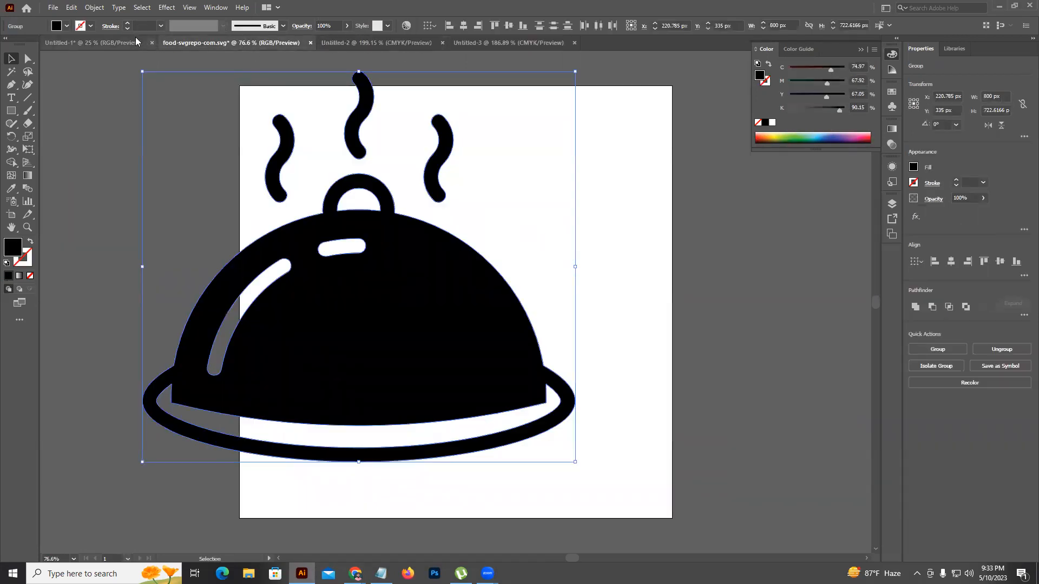
click(140, 42)
drag(580, 114, 693, 181)
drag(622, 147, 352, 197)
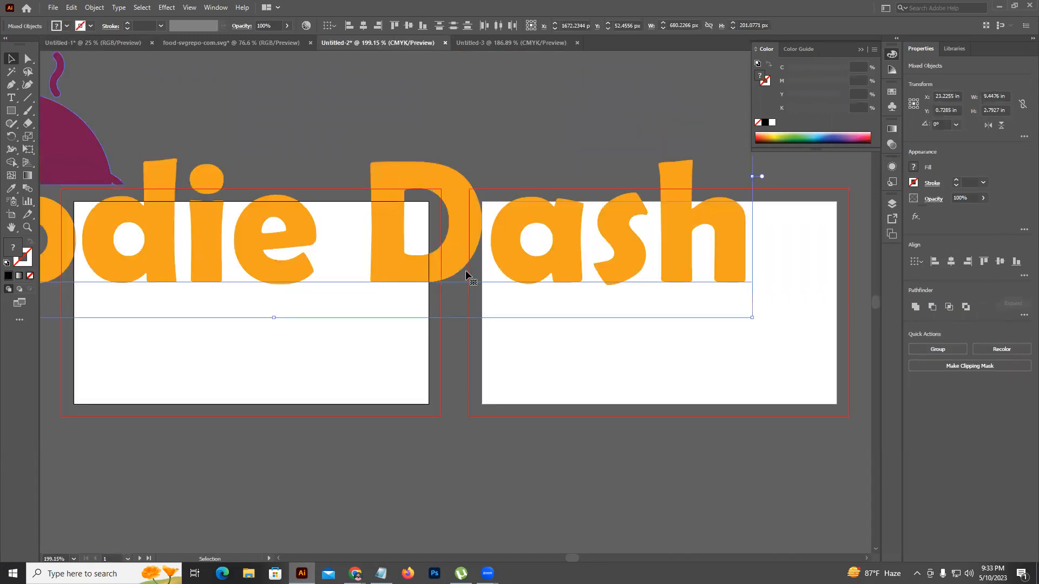
Scale the Foodie Dash logo down to about 1.35 in wide and place it above the first artboard
drag(756, 178, 341, 144)
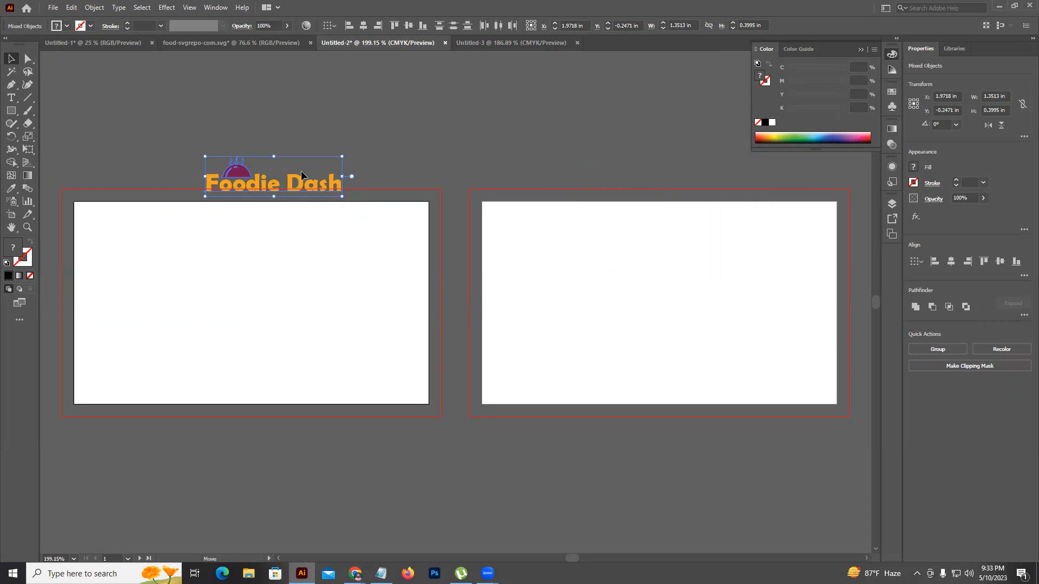
drag(302, 172, 308, 146)
click(395, 188)
drag(442, 213, 530, 211)
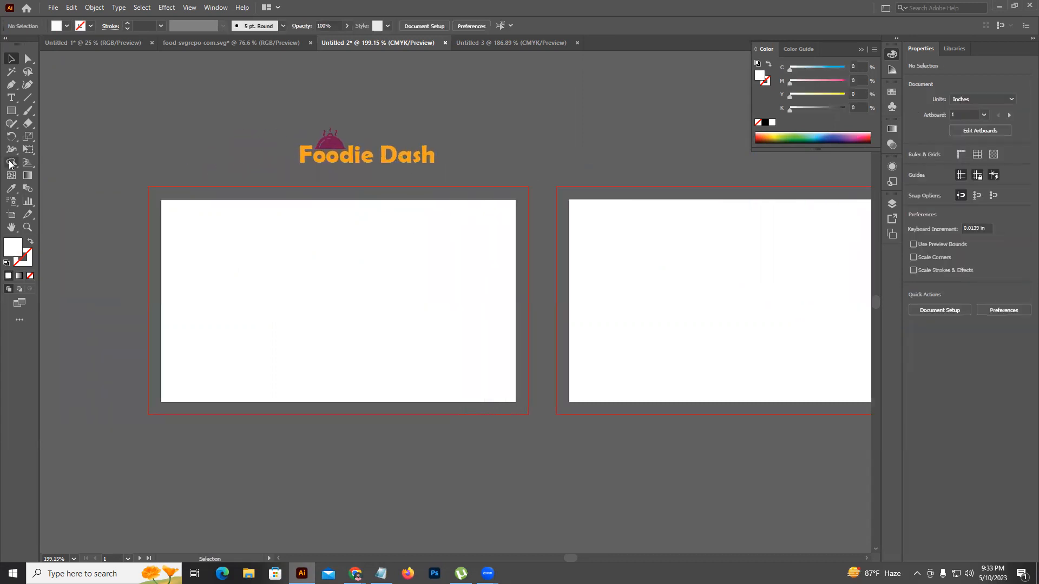
Draw a 3.5 x 2 in rectangle exactly covering the first artboard
click(11, 111)
drag(163, 201, 494, 420)
key(ctrl+z)
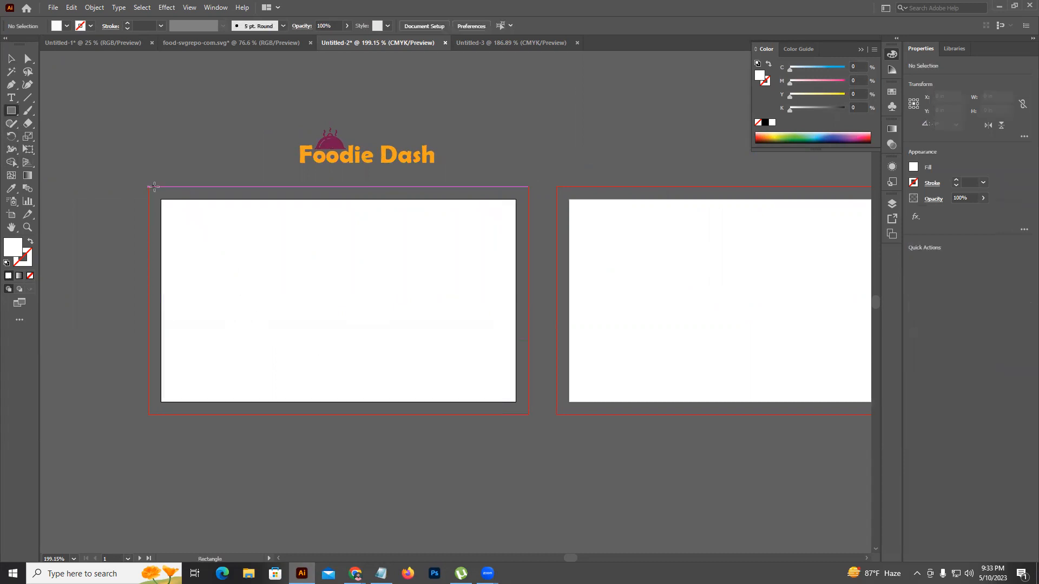
drag(161, 200, 516, 402)
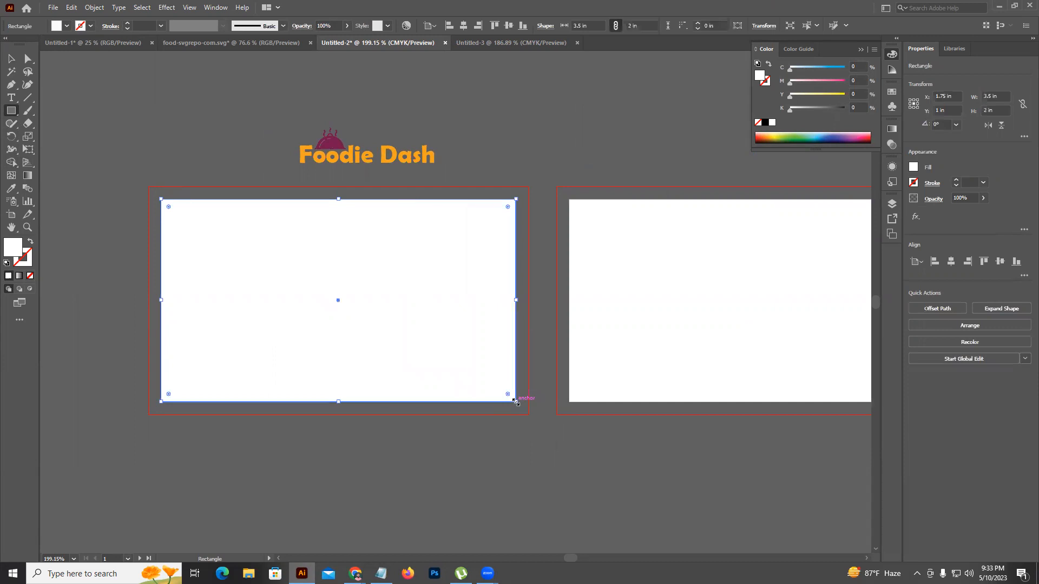
Offset the artboard rectangle's path by -0.125 in and convert the inner rectangle into guides
click(94, 8)
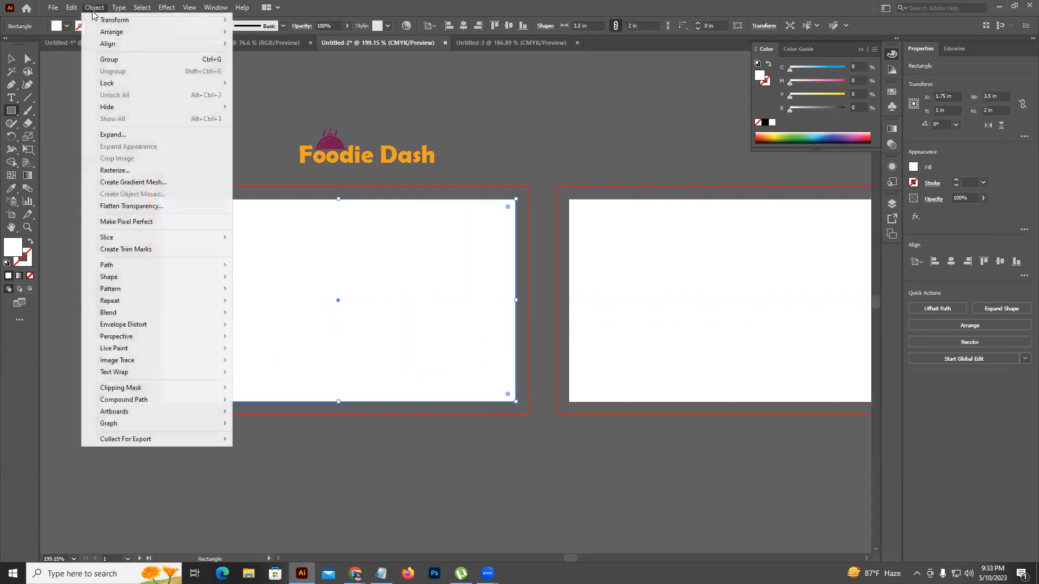
mouse_move(129, 265)
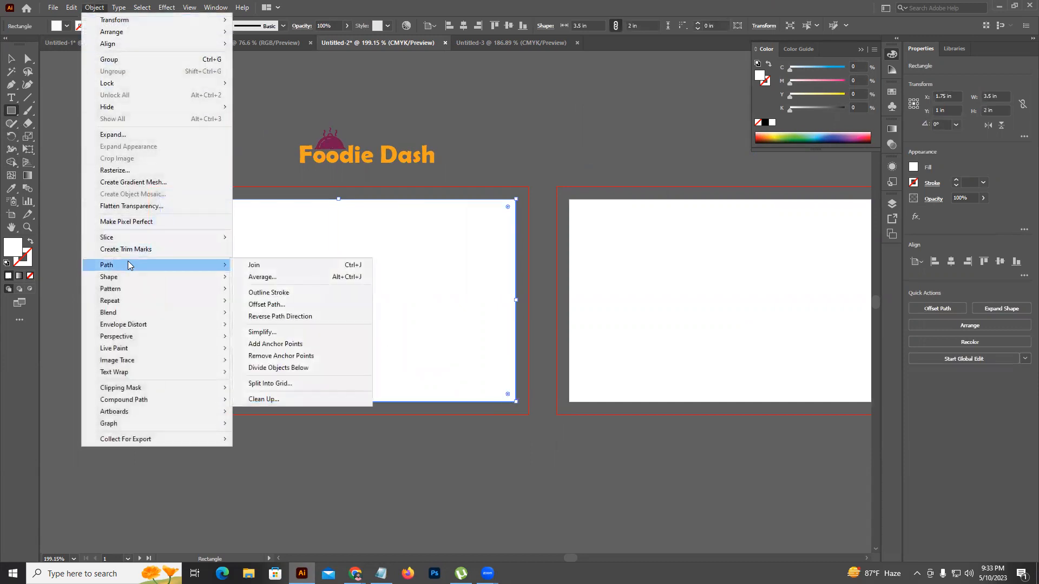
click(299, 303)
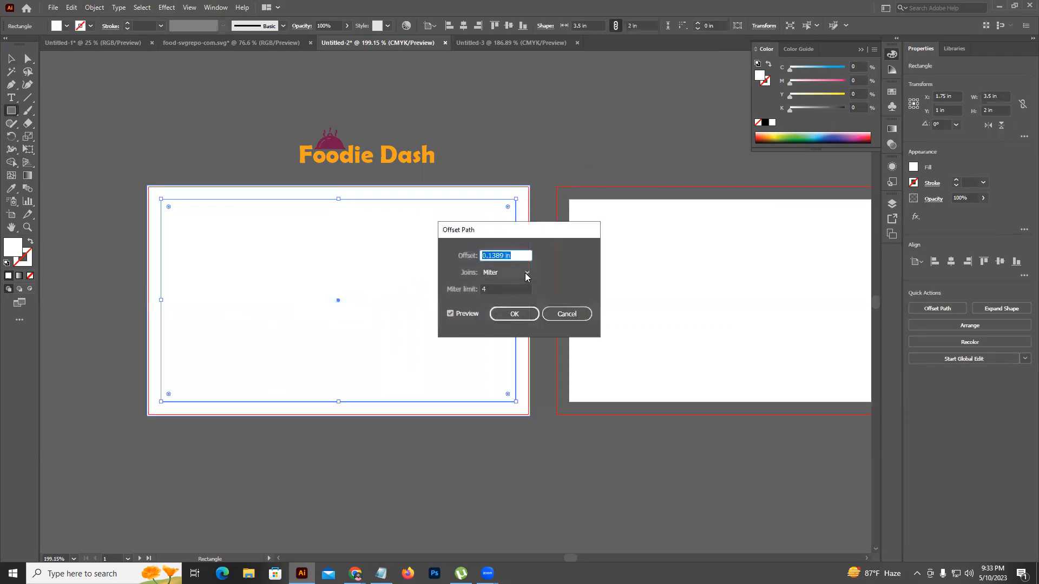
text(-0.125)
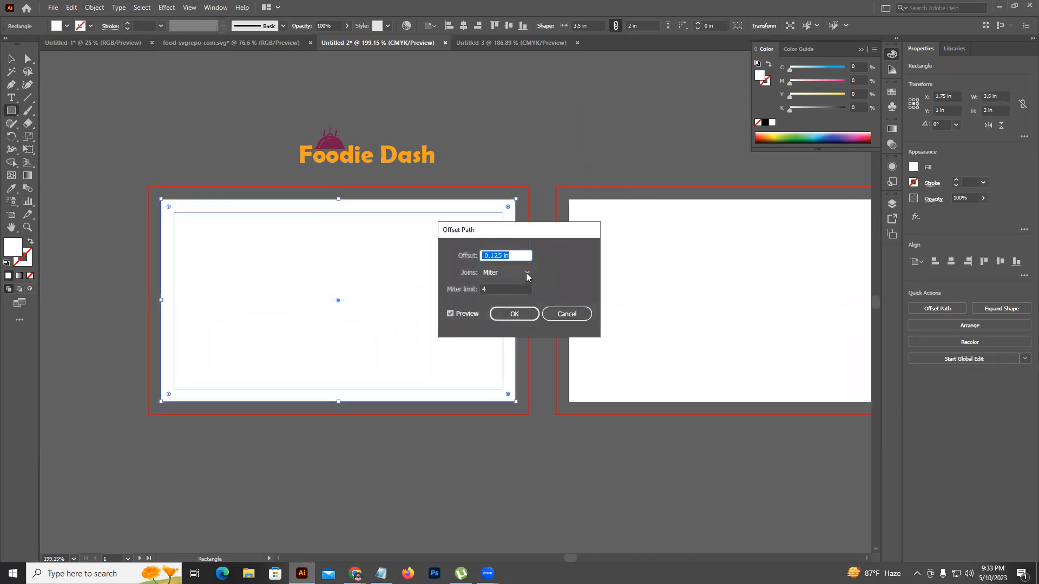
click(514, 313)
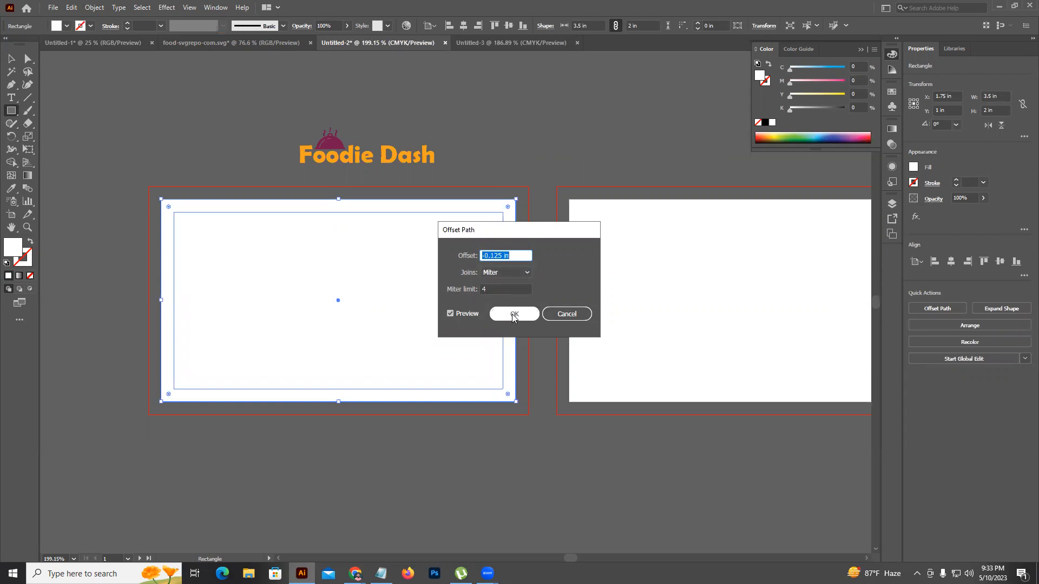
click(514, 315)
right_click(462, 279)
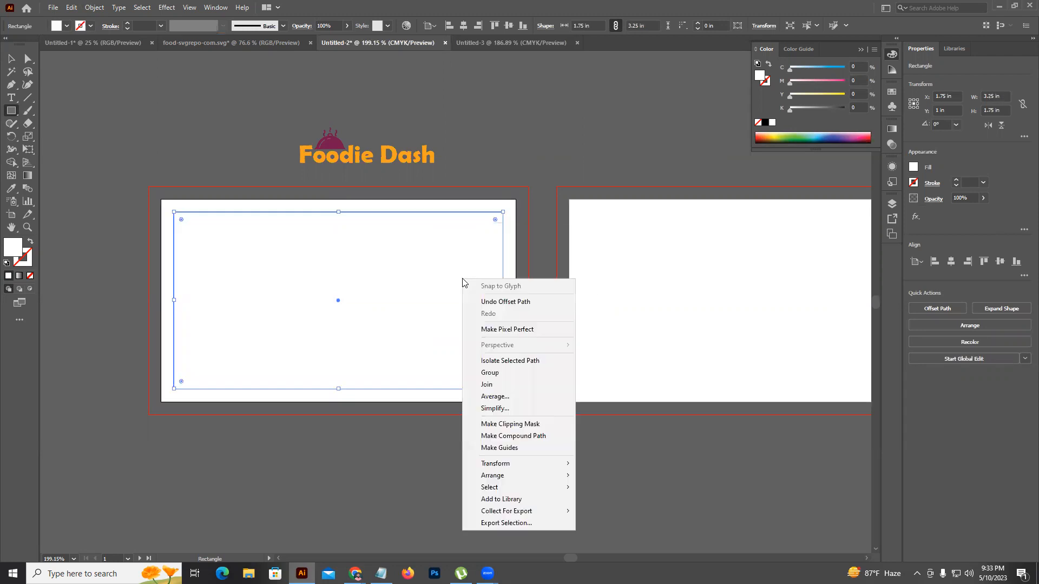
click(499, 448)
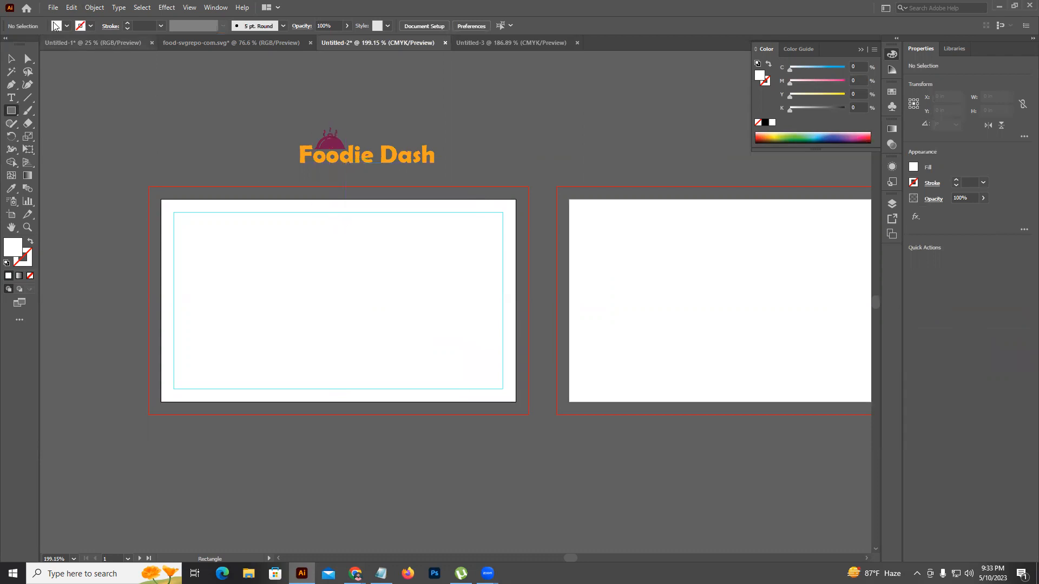
Change the guide color to dark maroon (RGB 128, 0, 64) in the Guides & Grid preferences
click(70, 5)
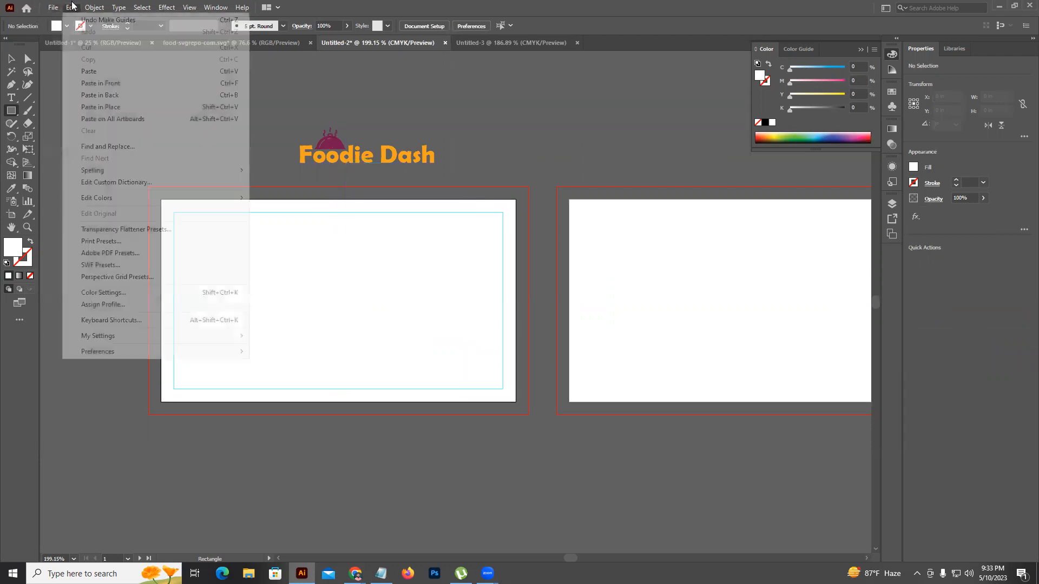
mouse_move(99, 351)
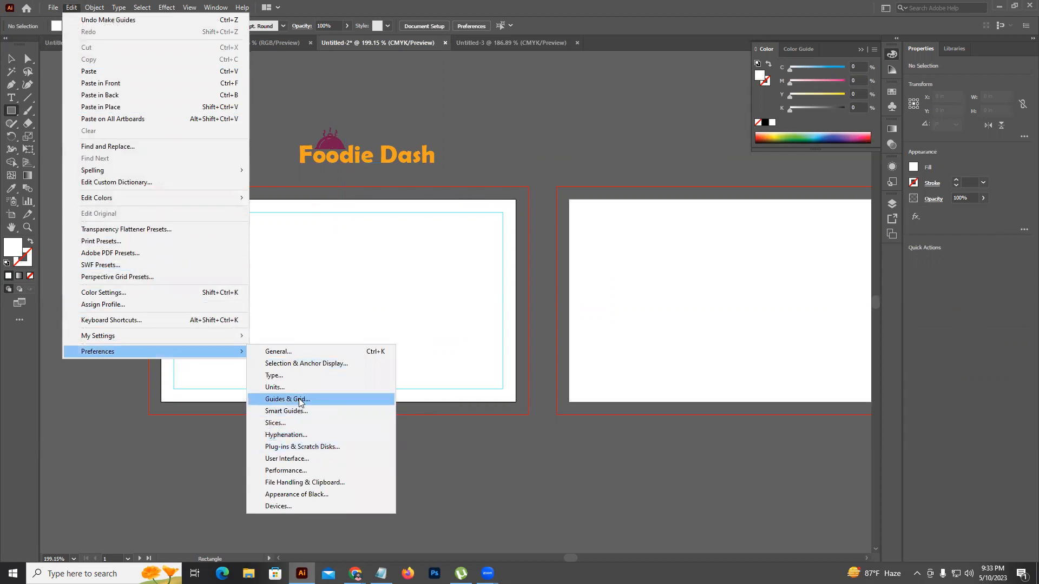
click(301, 403)
click(553, 157)
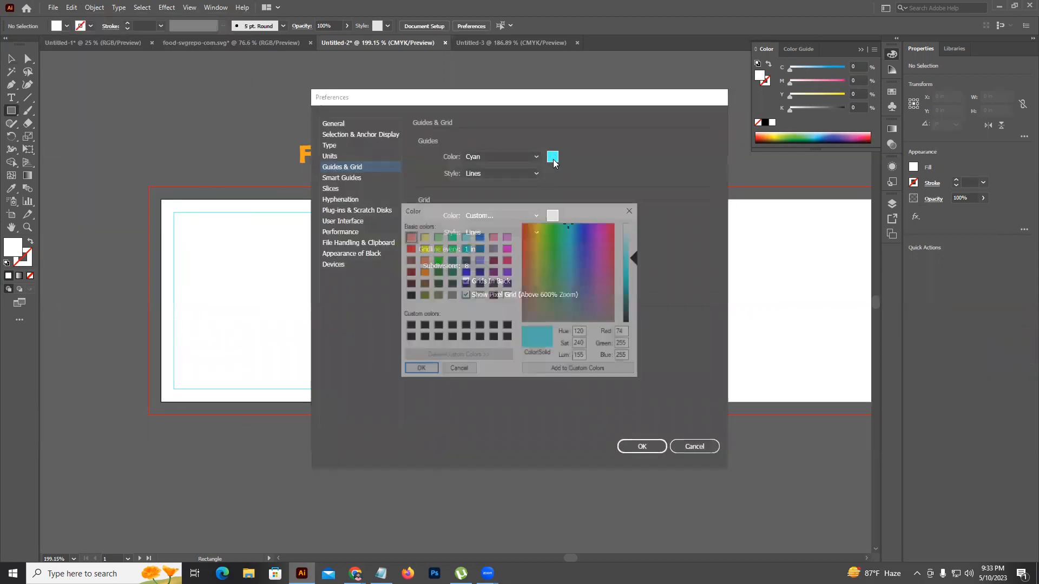
click(493, 261)
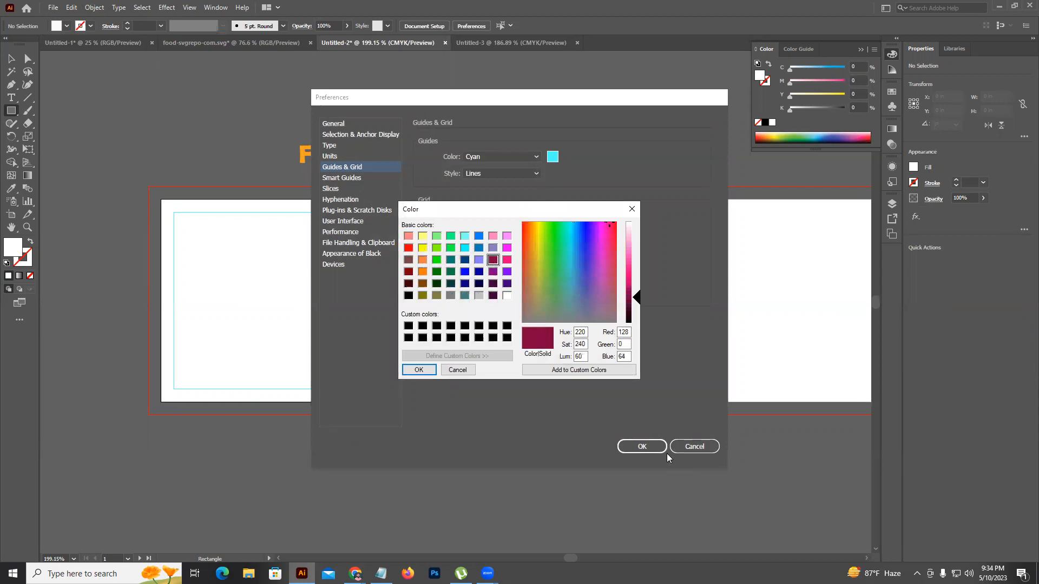
click(410, 370)
click(656, 448)
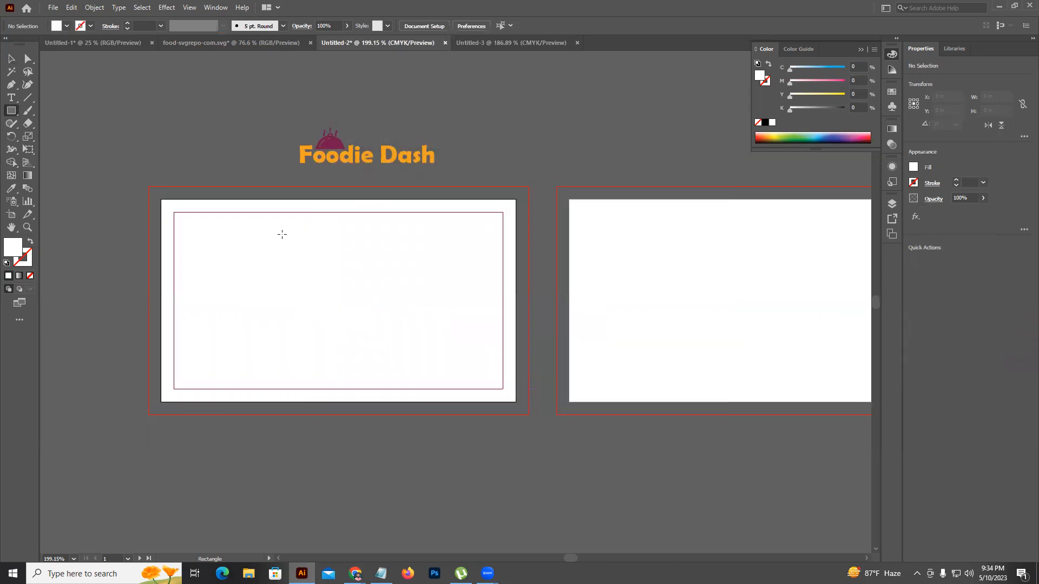
click(12, 60)
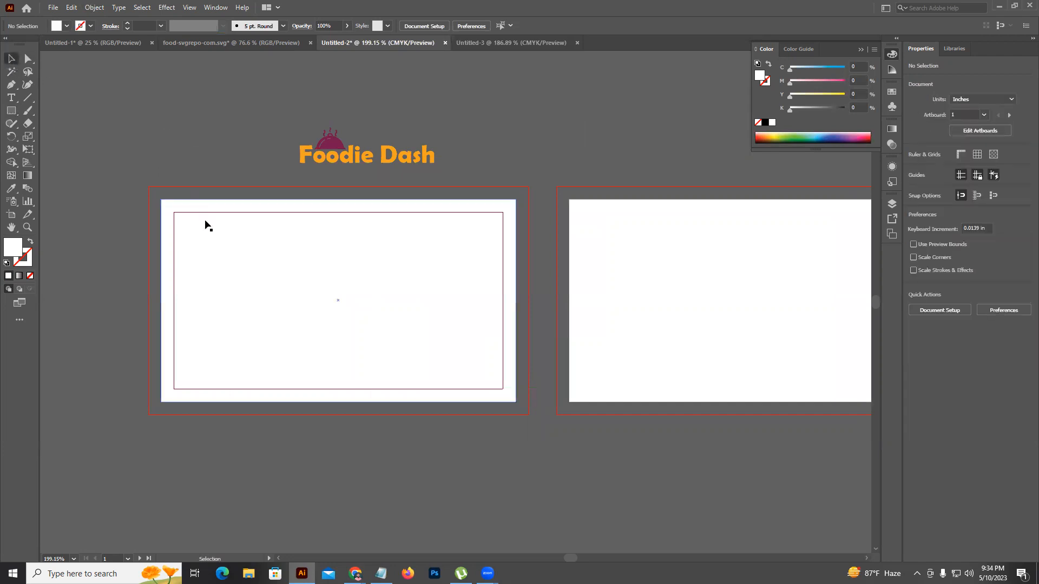
click(272, 258)
click(359, 162)
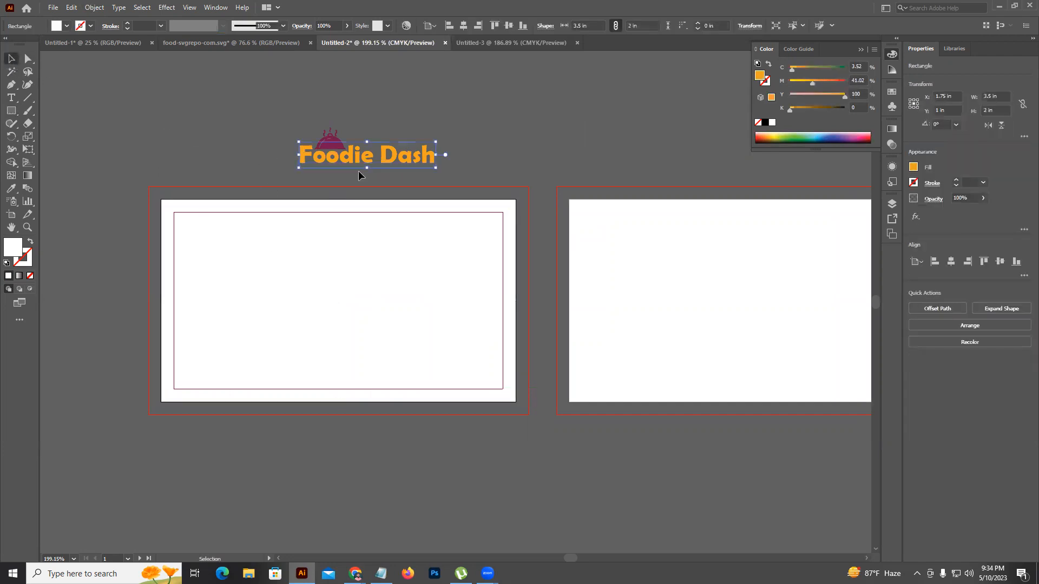
click(267, 216)
right_click(223, 136)
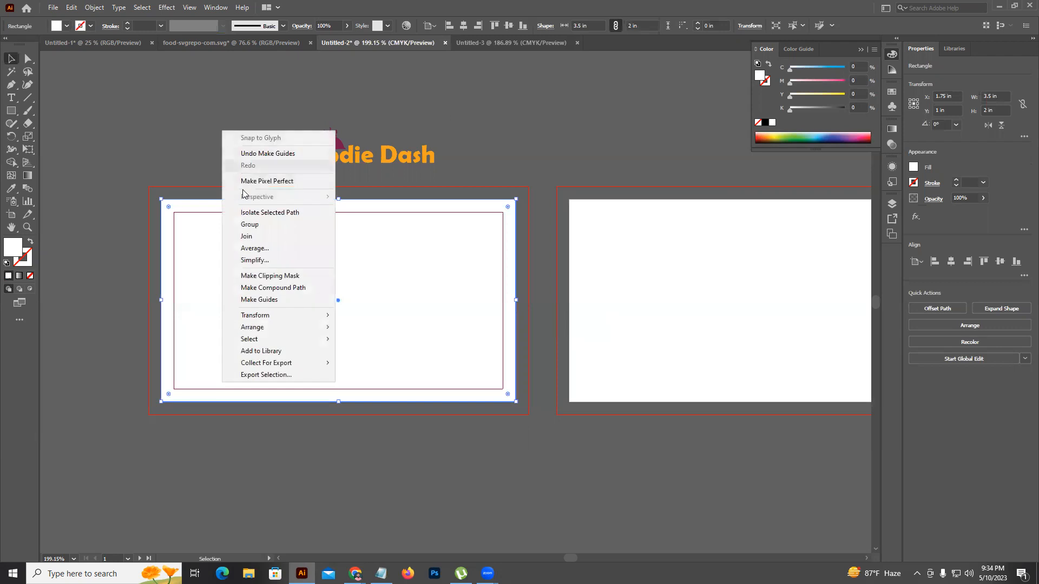
click(169, 157)
right_click(168, 157)
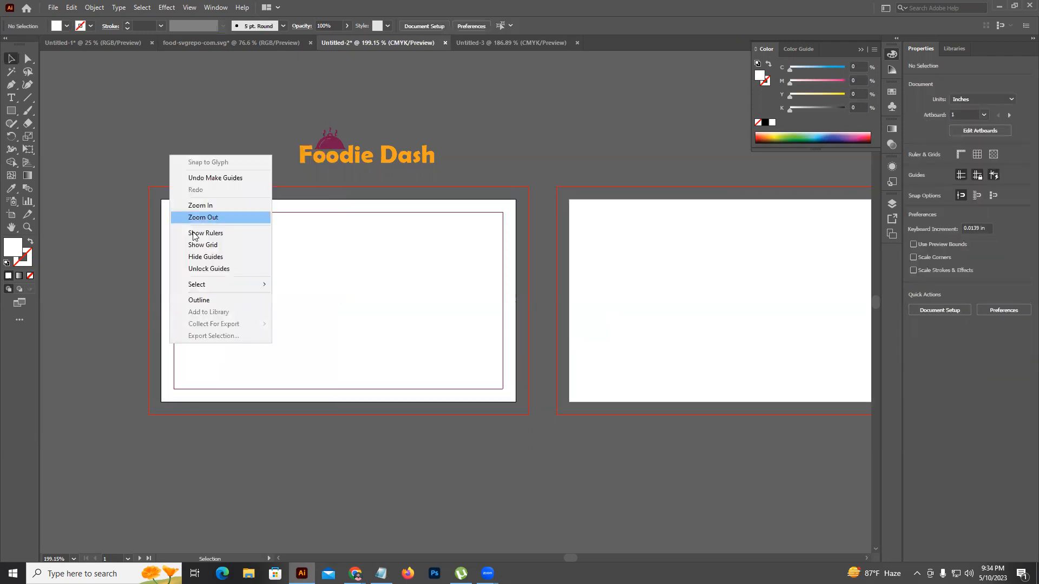
click(130, 133)
Group the Foodie Dash text with the purple cloche and center the group on the first artboard
drag(336, 171, 283, 128)
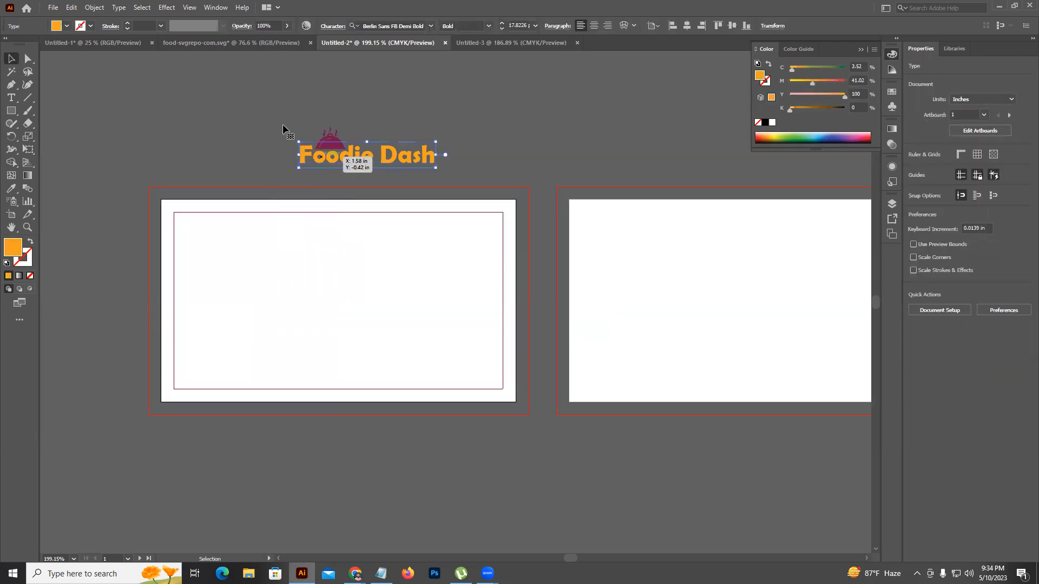
drag(372, 152, 367, 248)
key(ctrl+z)
key(ctrl+z)
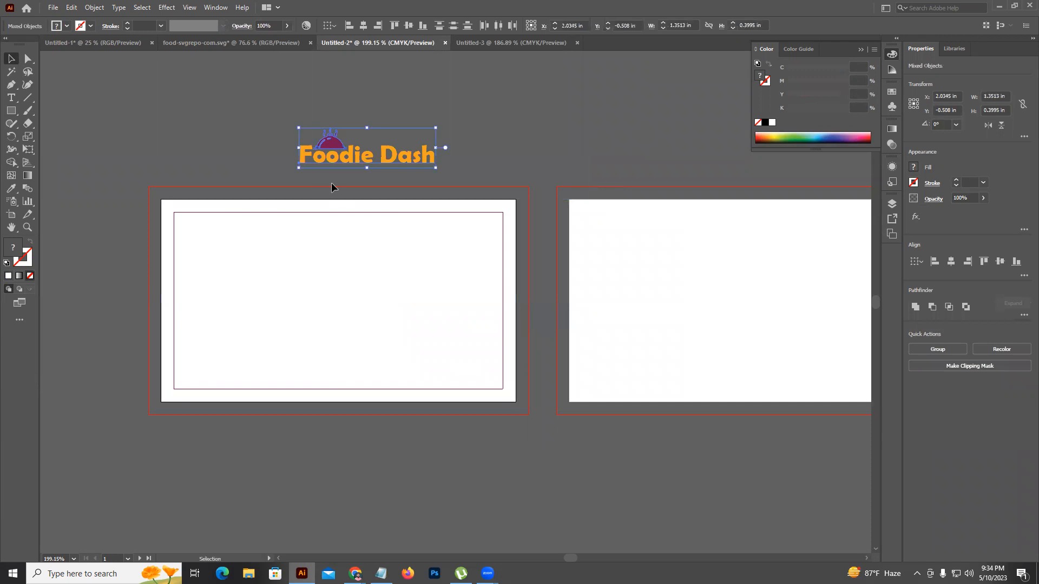
right_click(328, 139)
click(354, 219)
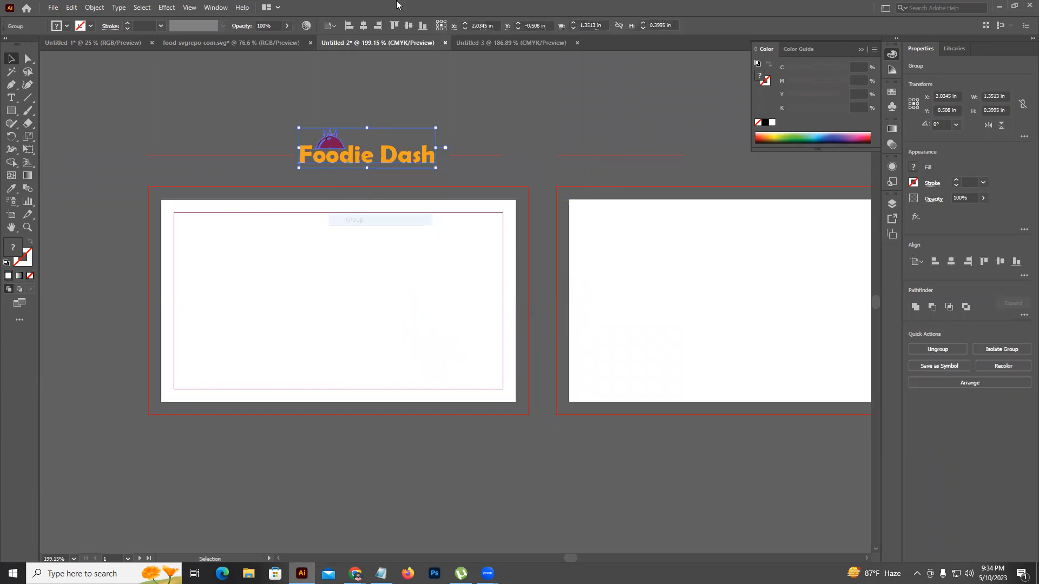
click(409, 26)
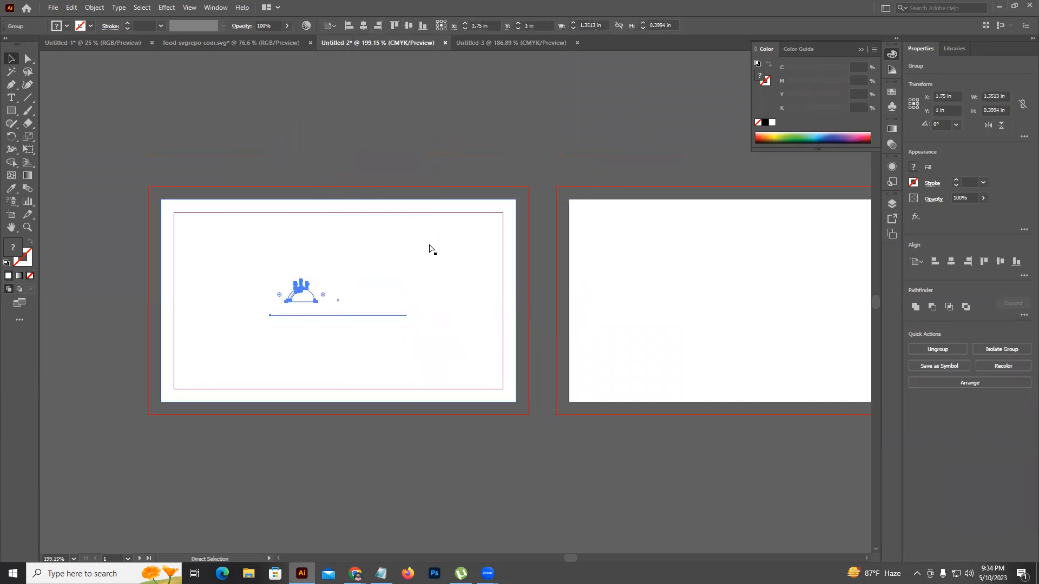
Enlarge the Foodie Dash logo group proportionally to about 1.69 in wide on the first artboard
click(447, 161)
click(401, 312)
drag(404, 299, 448, 300)
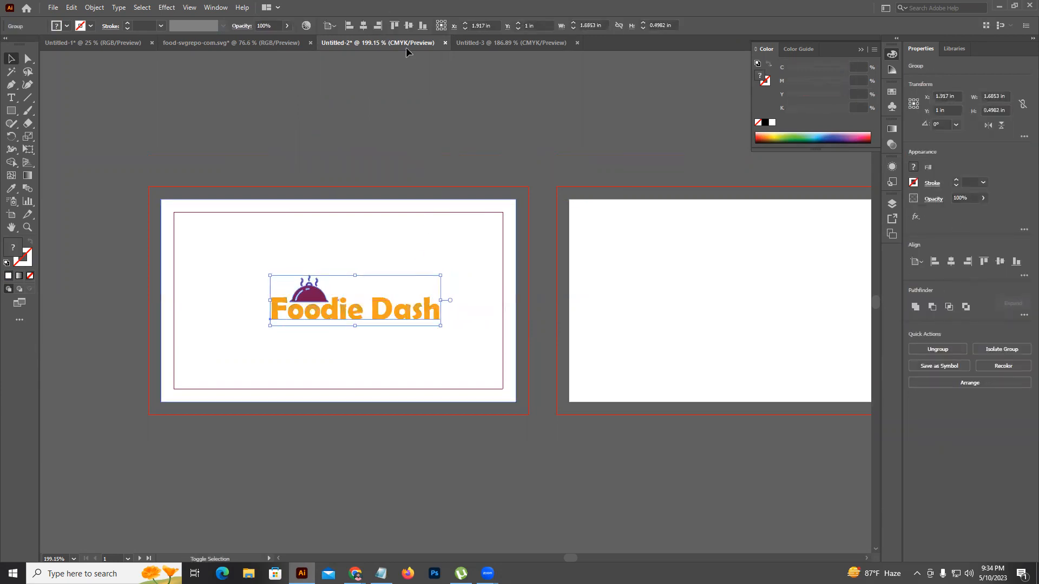
Center the enlarged logo horizontally on the first artboard and convert its text to outlines
click(363, 25)
key(ctrl+shift+o)
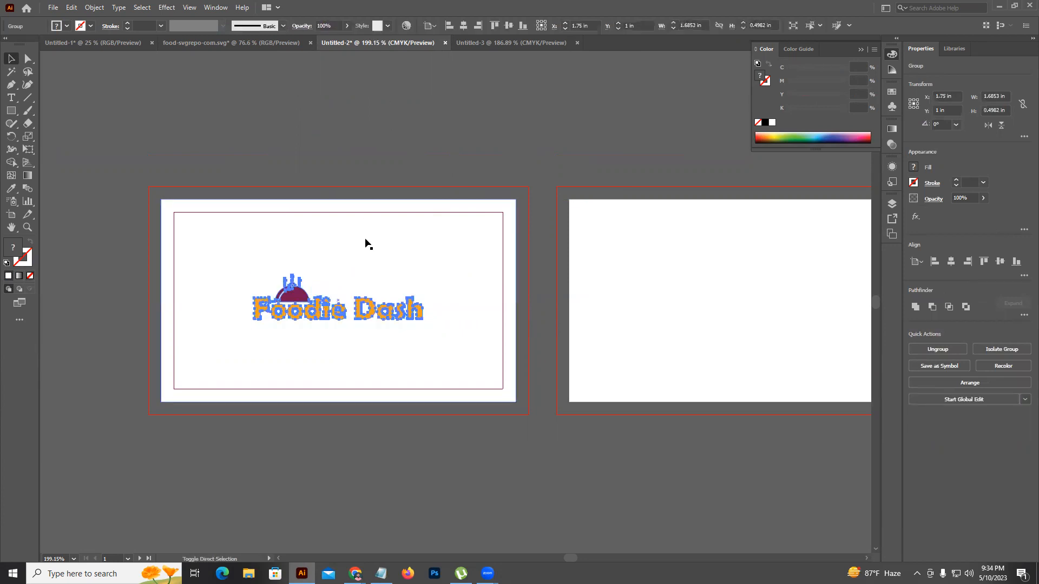